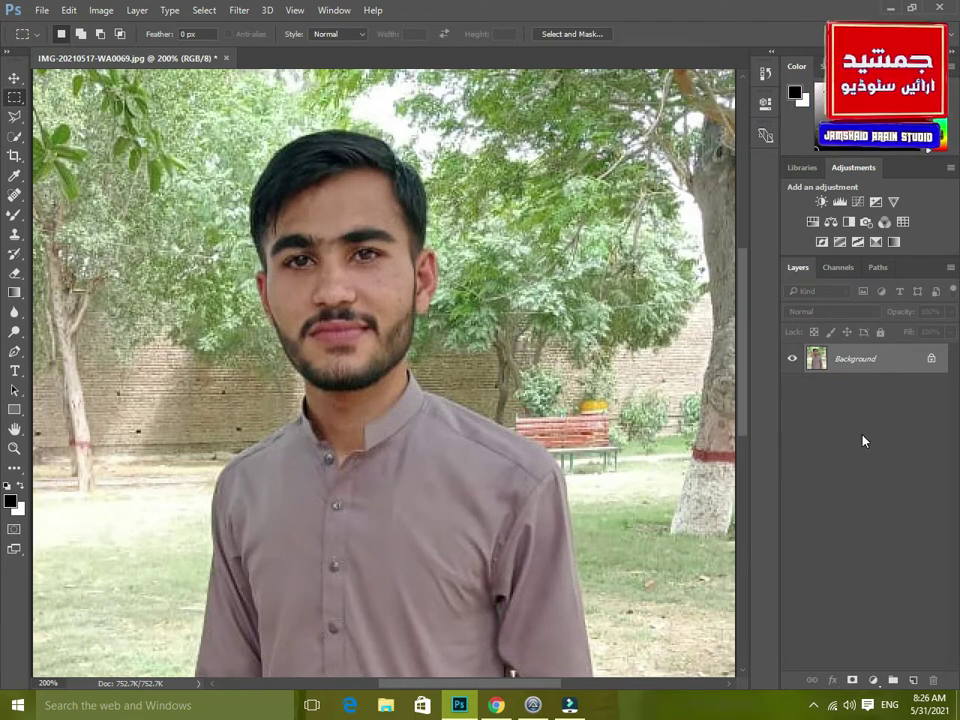
- Duplicate the photo layer twice, delete the original Background layer, and select the upper copy
key(ctrl+j)
key(ctrl+j)
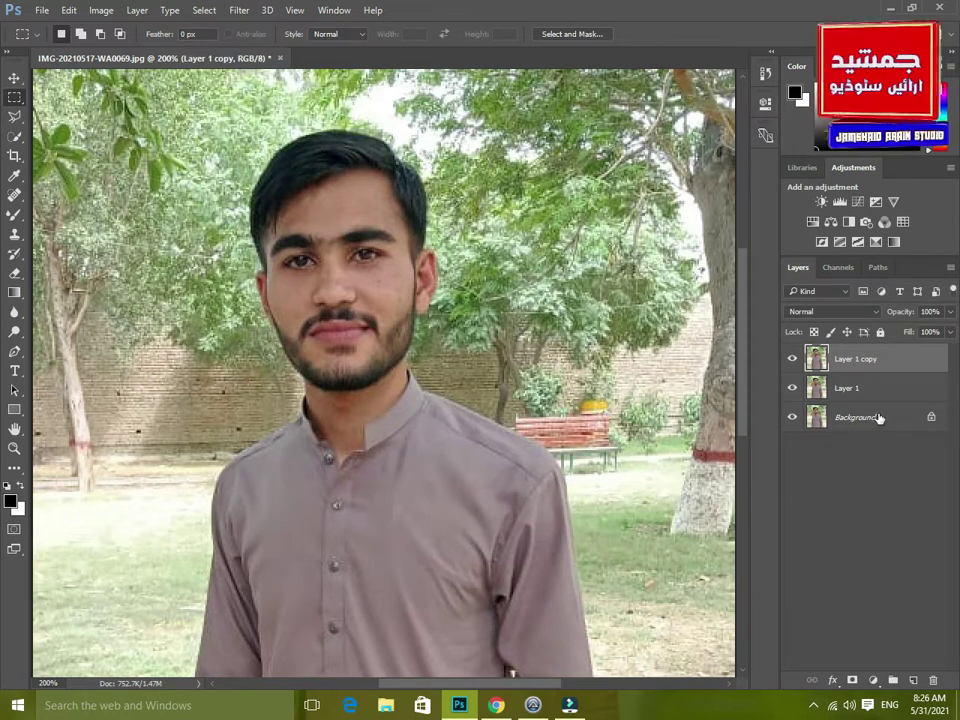
click(879, 418)
key(Delete)
click(900, 358)
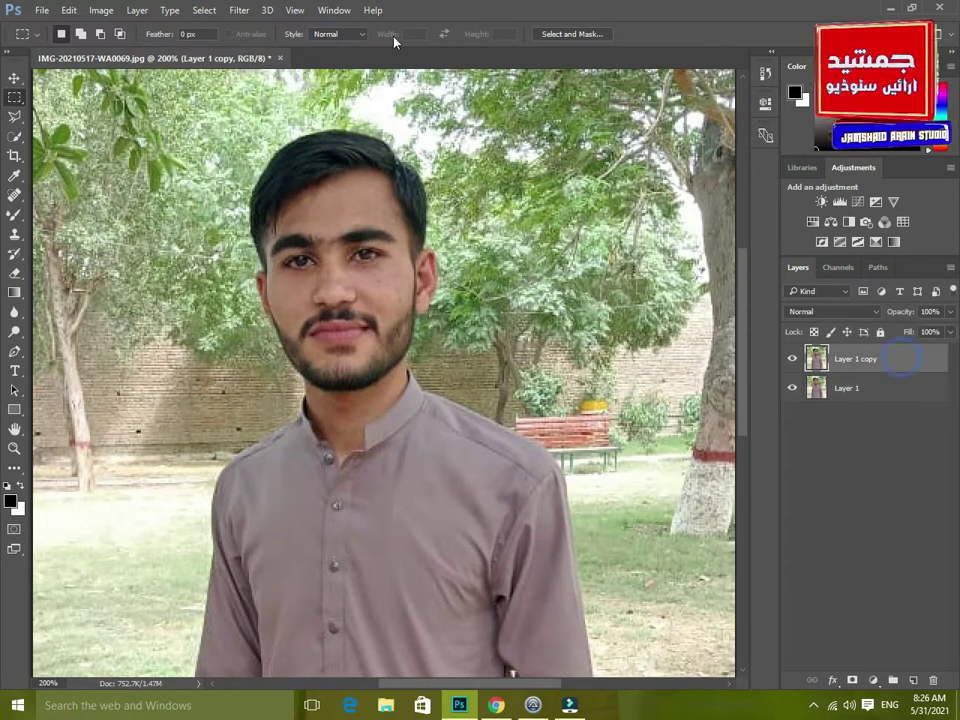
- Apply a High Pass filter with a 10.0-pixel radius to the upper copy and set its blend mode to Overlay
click(241, 10)
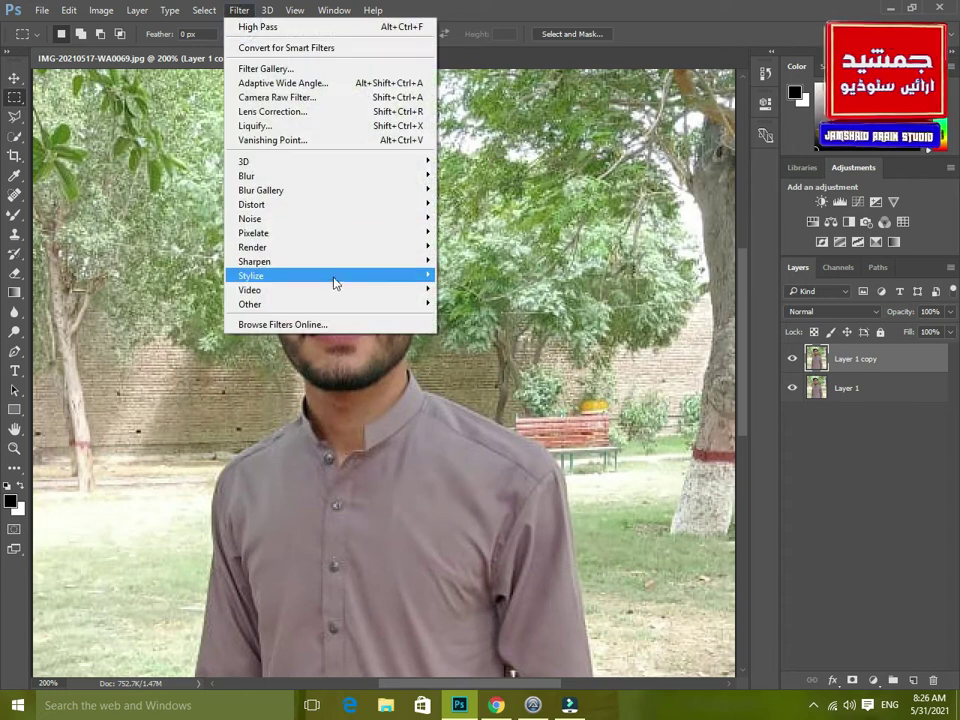
mouse_move(392, 303)
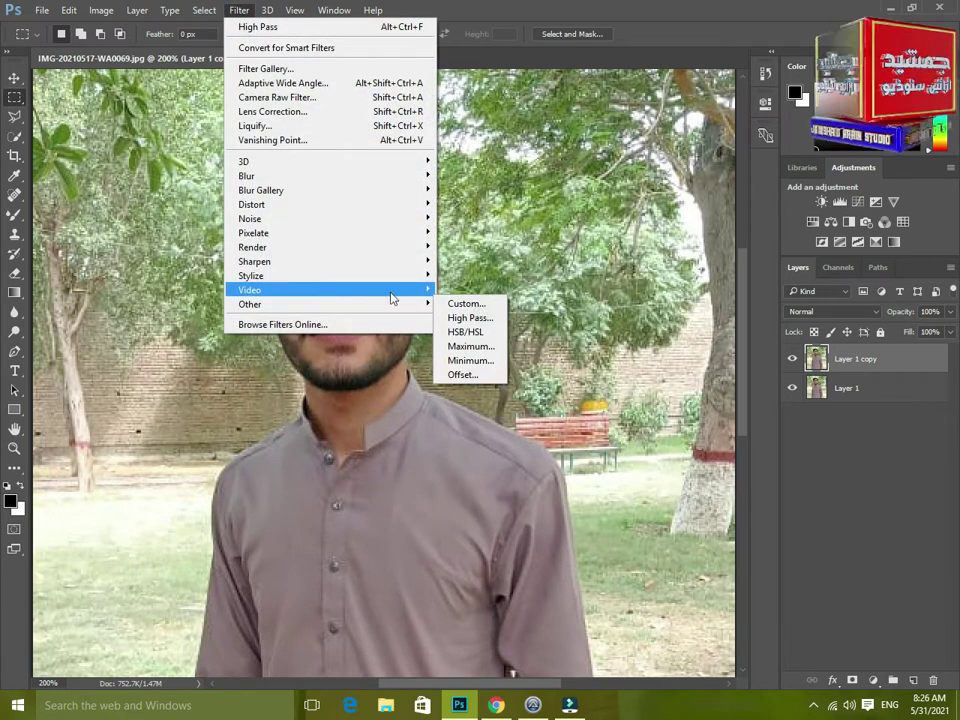
click(460, 318)
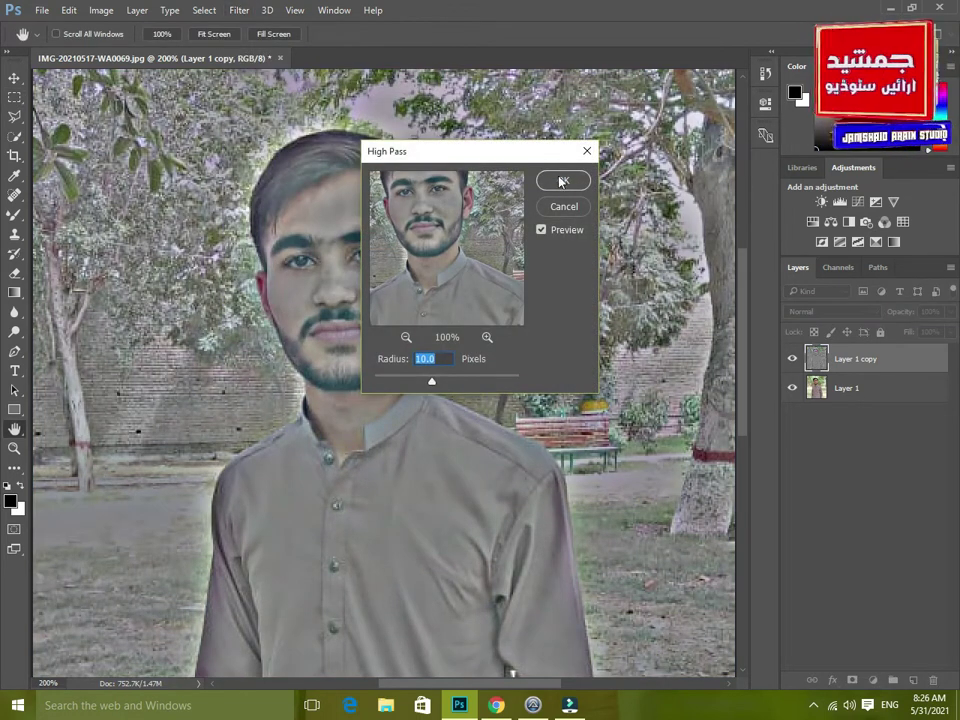
click(561, 181)
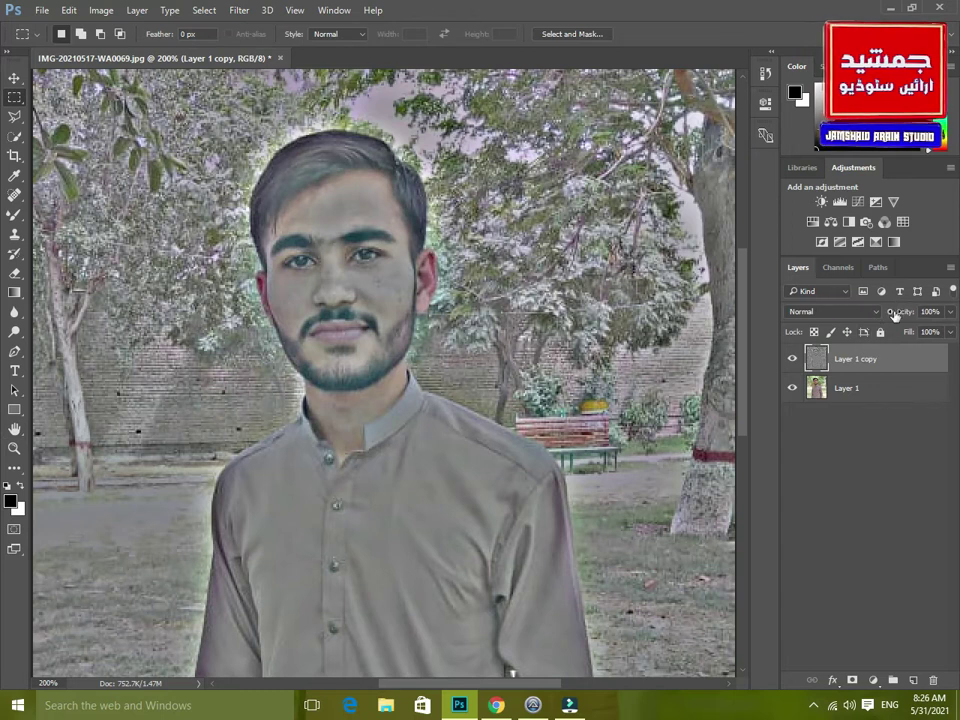
click(857, 312)
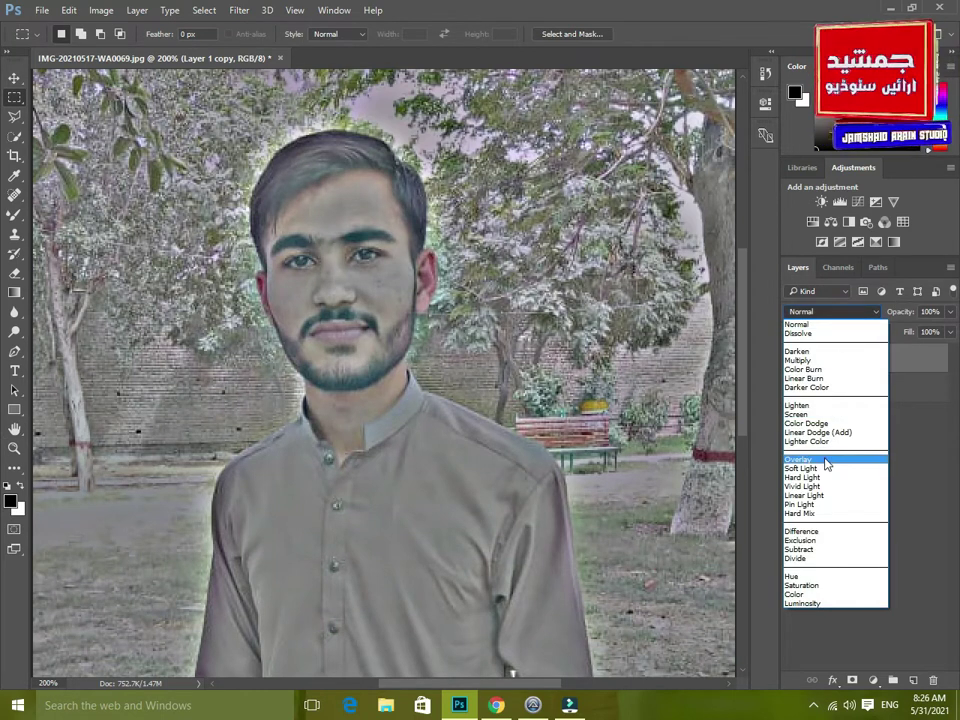
click(826, 460)
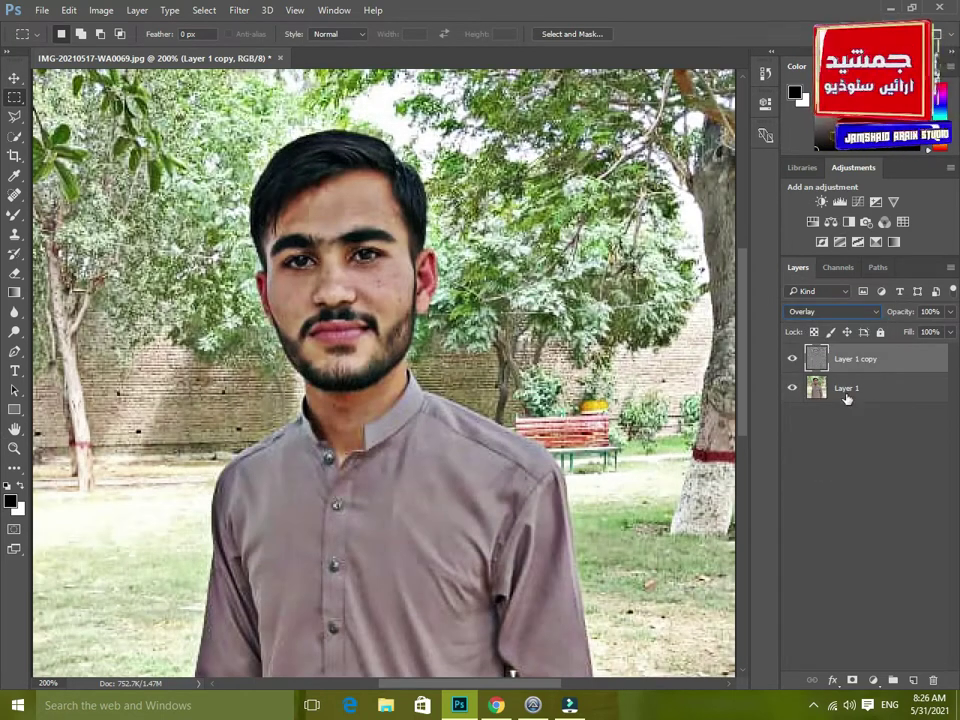
- Merge the visible layers into one and duplicate the merged layer
right_click(895, 368)
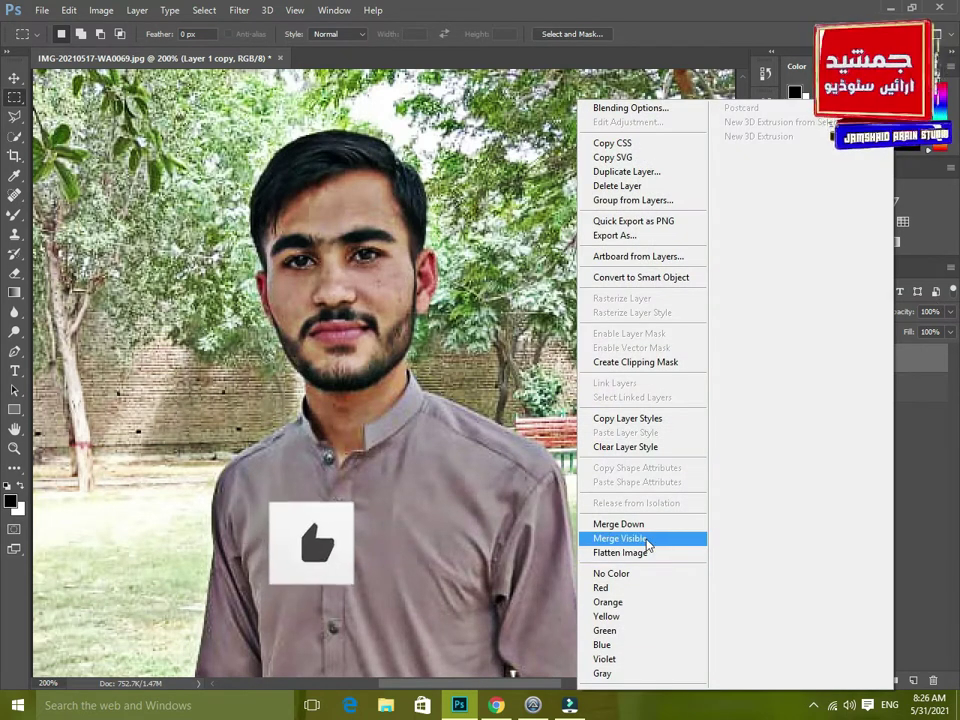
click(645, 538)
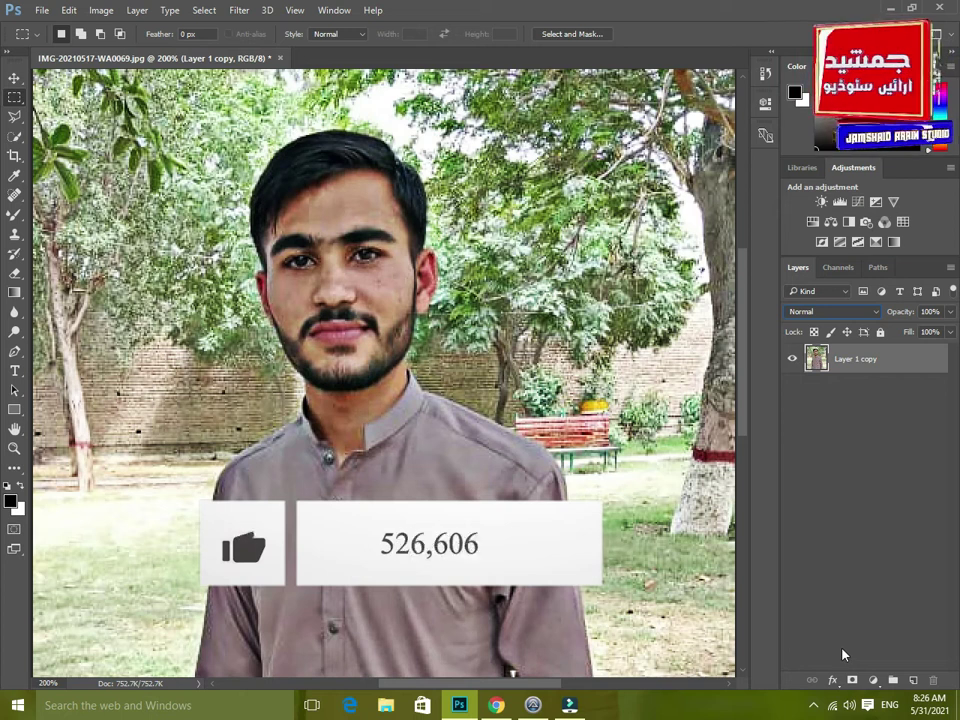
key(ctrl+j)
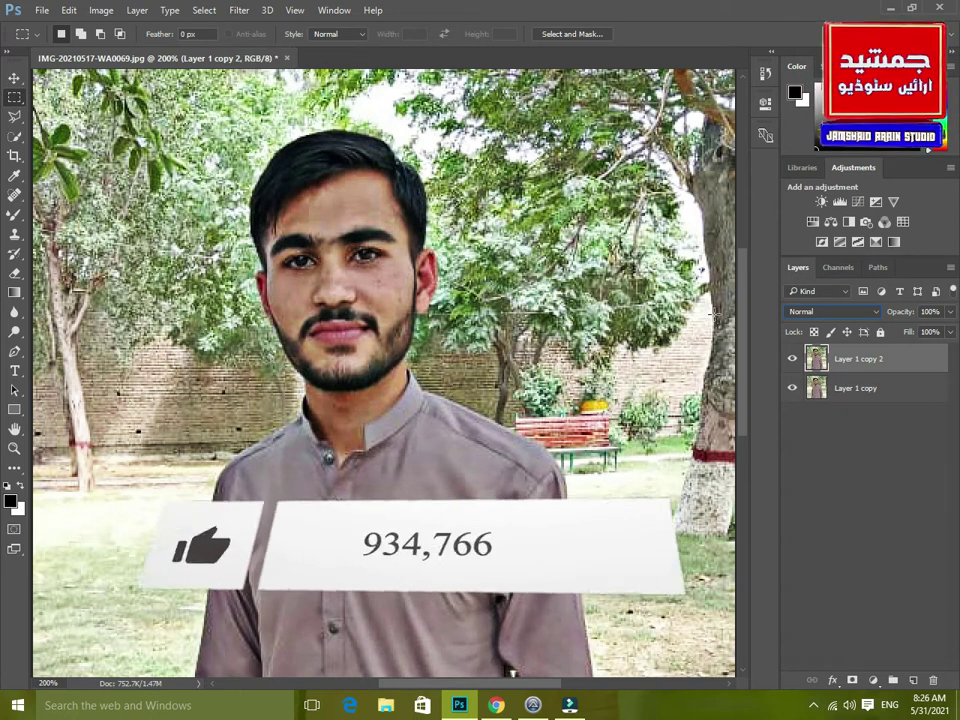
- Smooth the forehead skin on the duplicated layer with the Mixer Brush at 18 px
key(ctrl+plus)
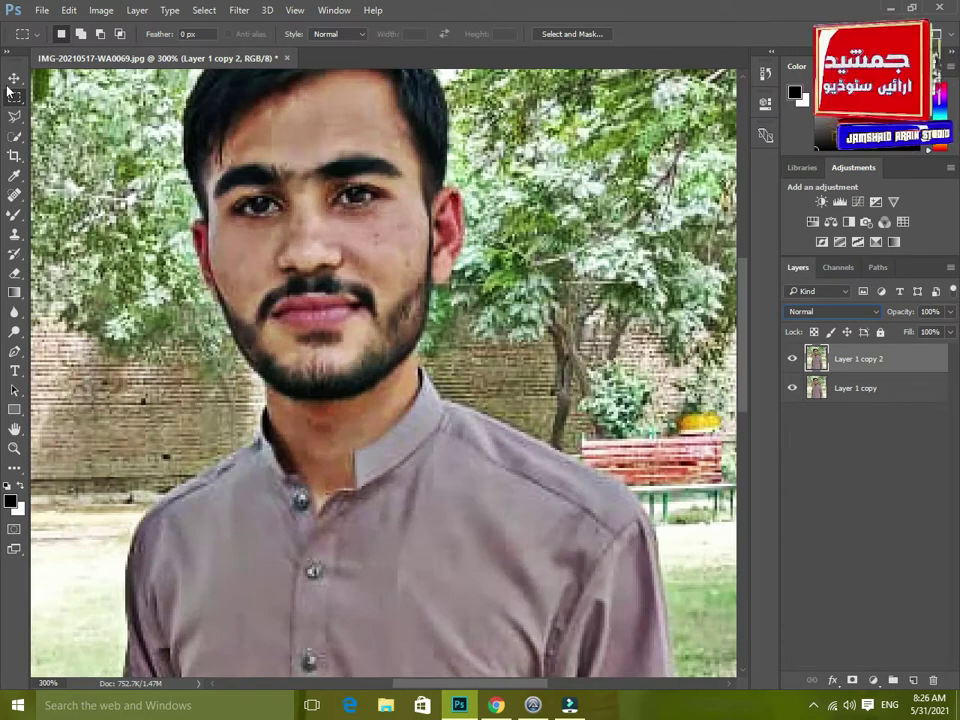
click(13, 216)
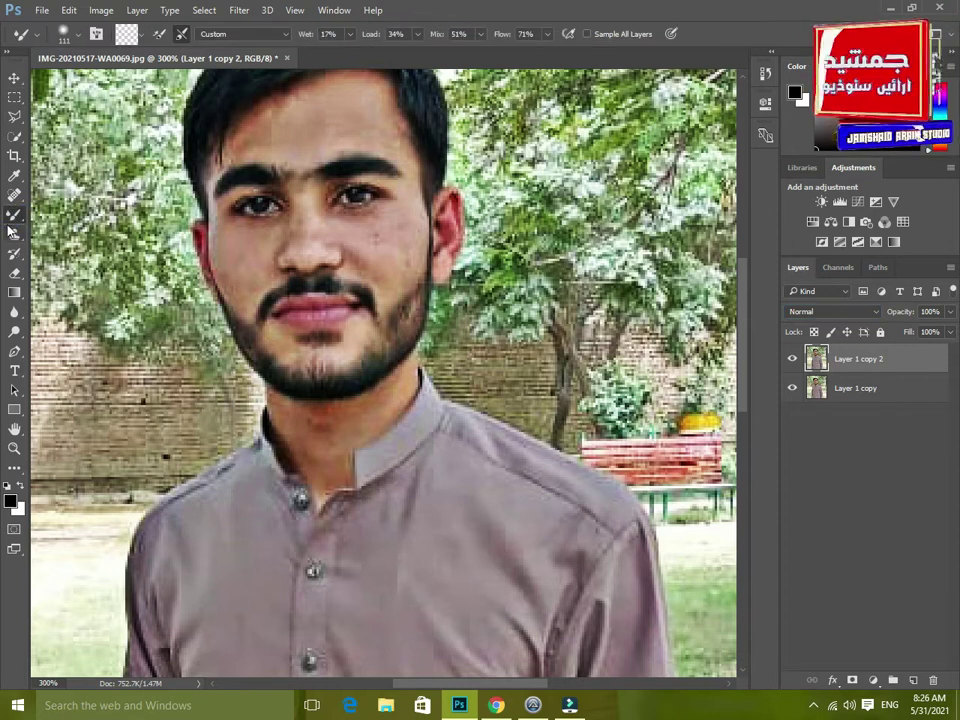
right_click(12, 222)
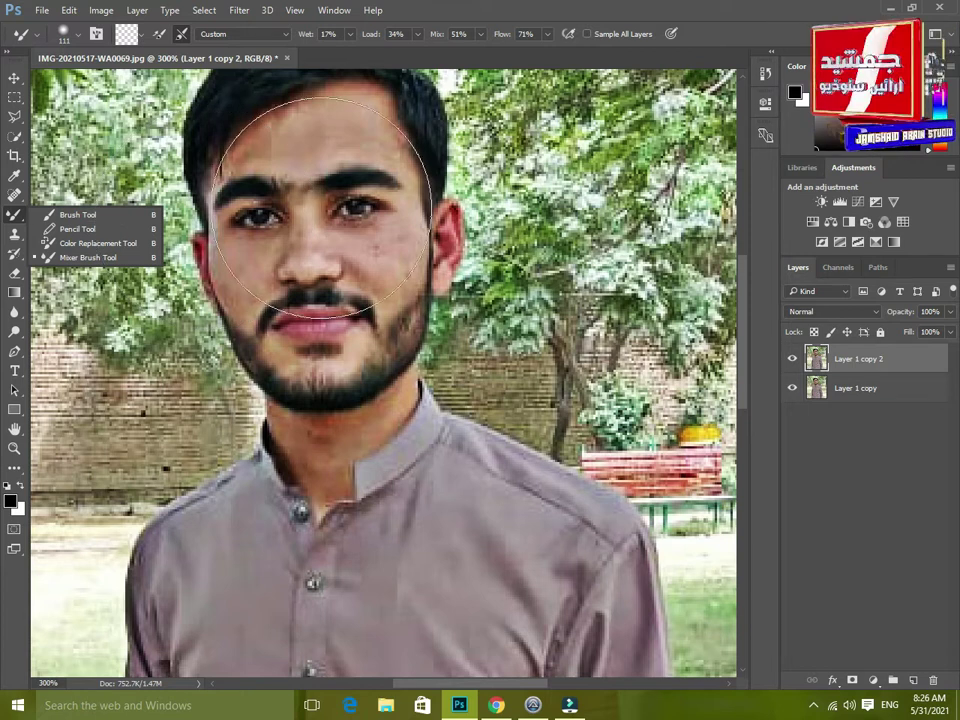
right_click(368, 210)
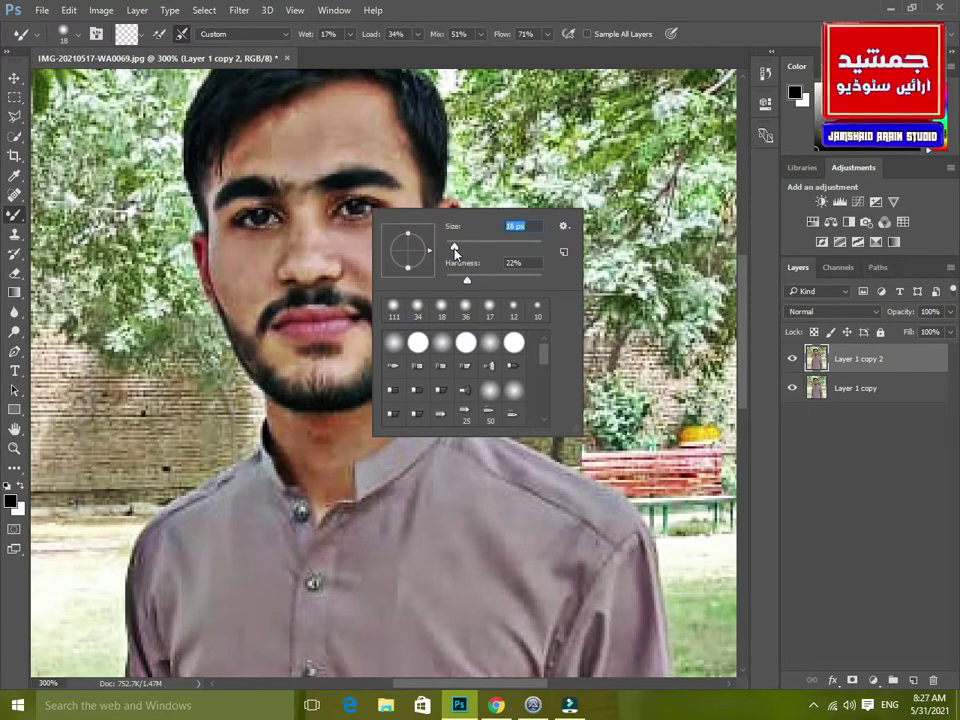
key(Return)
key(ctrl+plus)
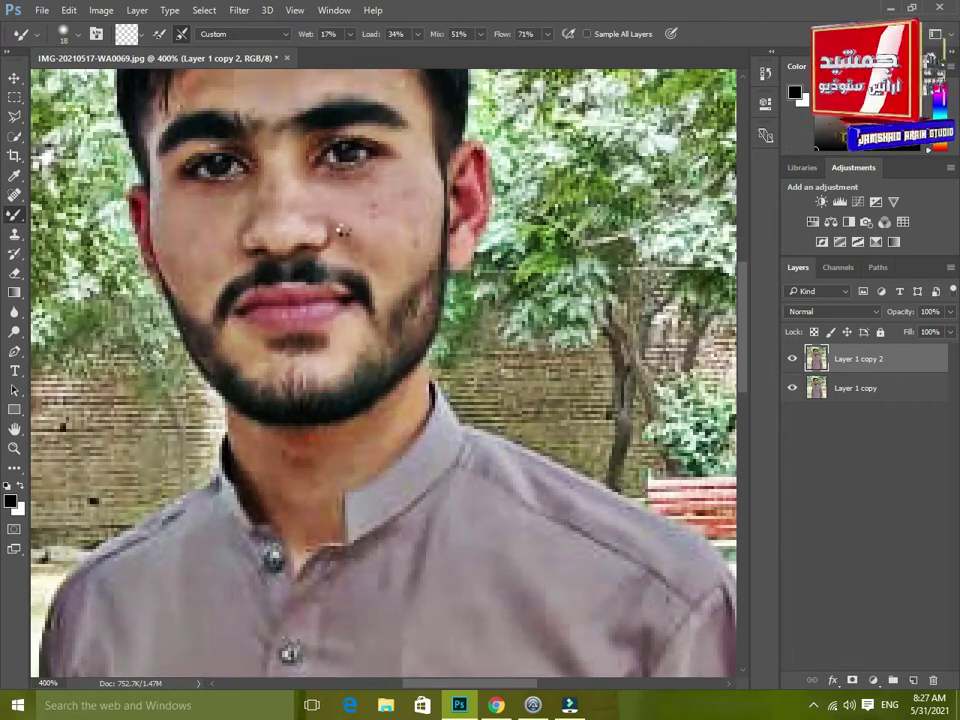
scroll(343, 203, left, 5)
scroll(344, 203, up, 5)
scroll(352, 242, right, 3)
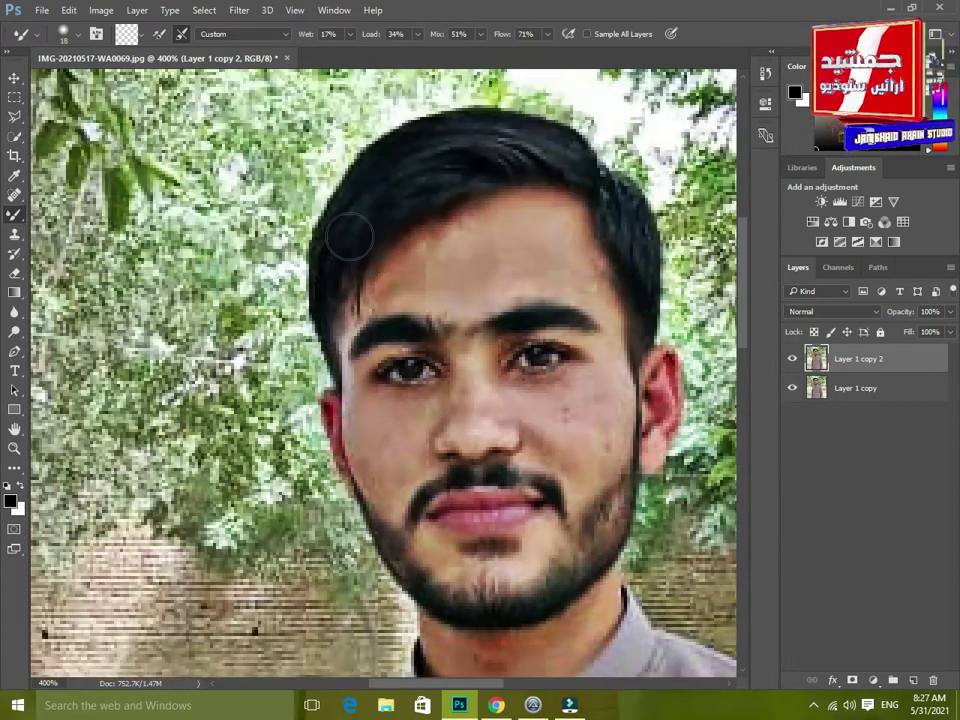
key(ctrl+plus)
key(ctrl+plus)
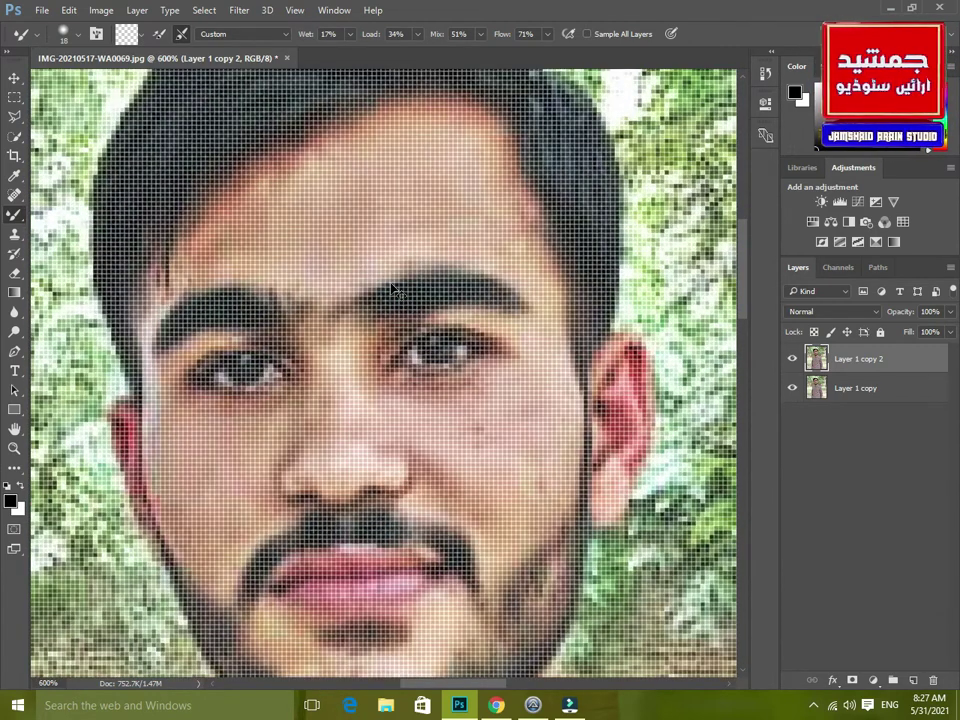
key(ctrl+minus)
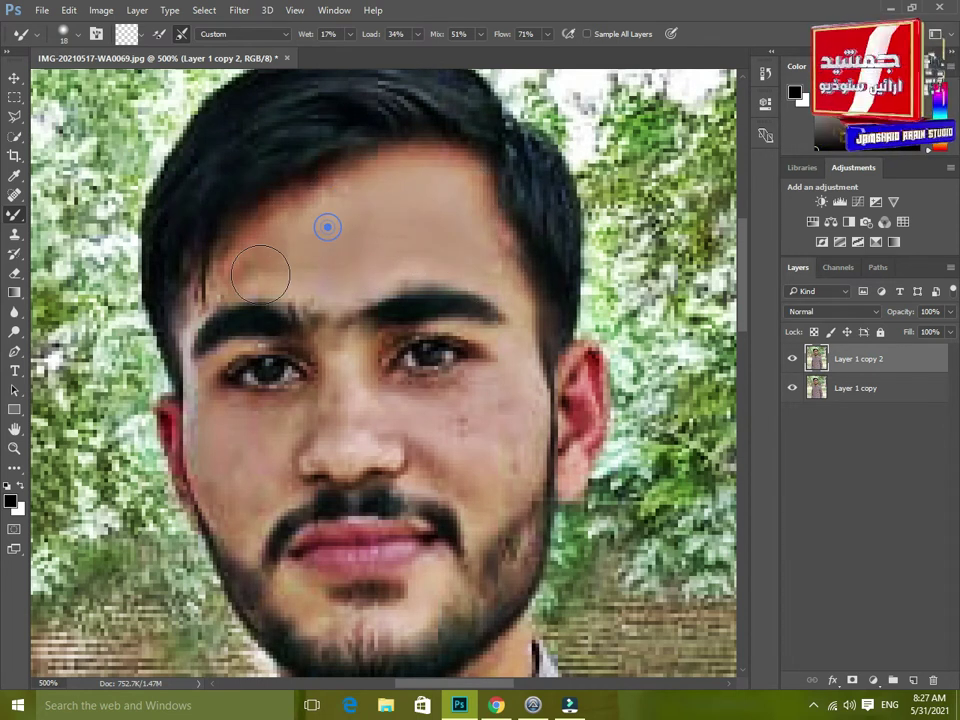
drag(317, 220, 255, 258)
- Remove the dark spots on the cheek beside the visible ear with the Spot Healing Brush at 13 px
scroll(291, 240, down, 3)
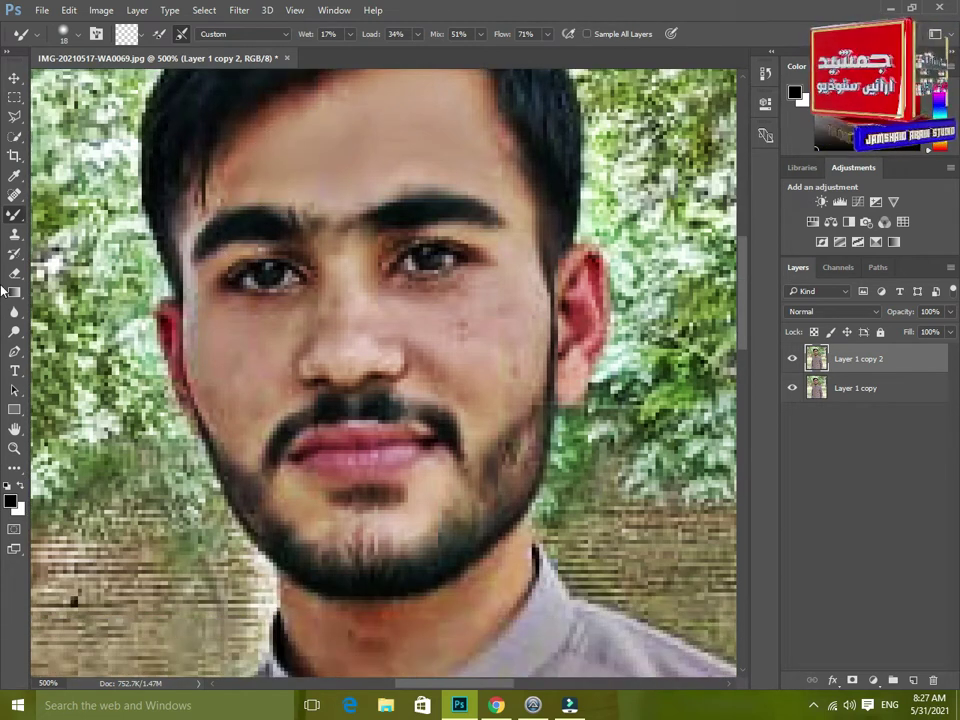
click(14, 195)
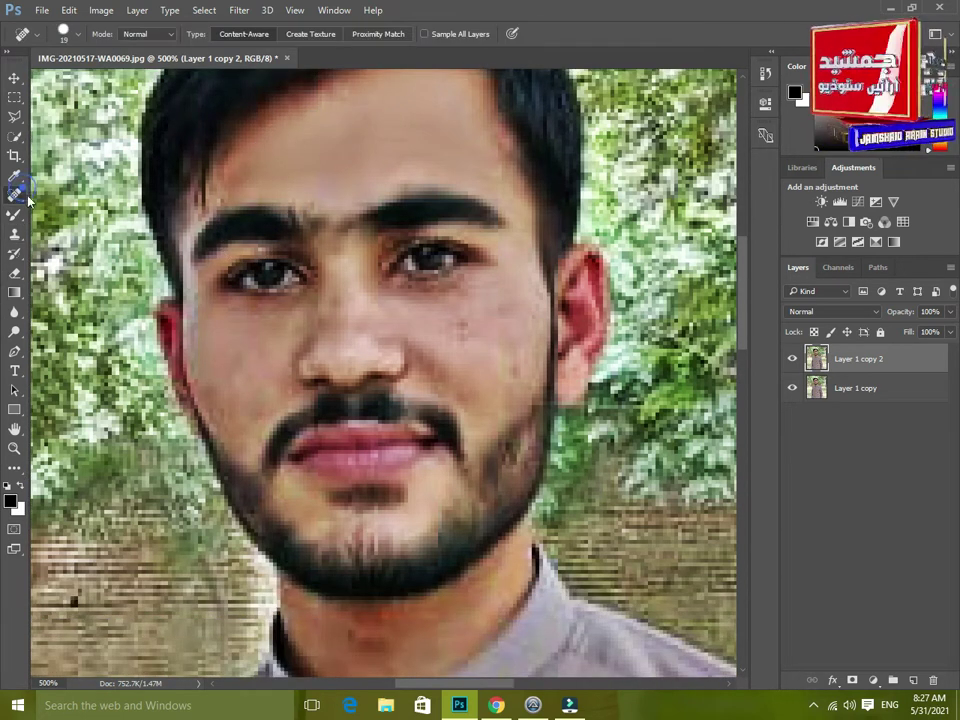
right_click(487, 330)
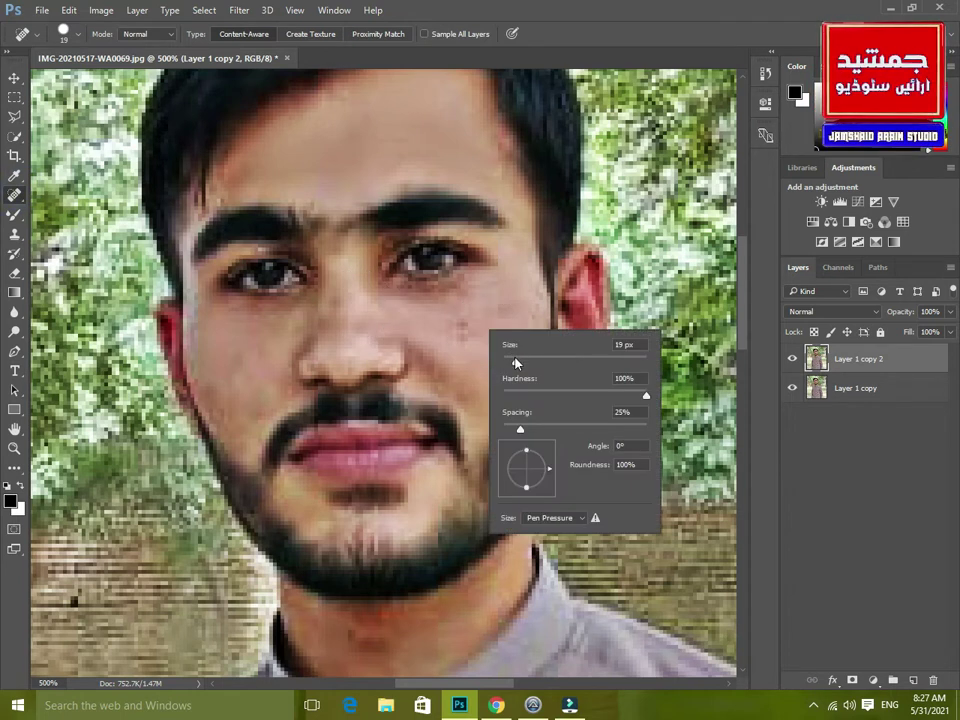
click(467, 323)
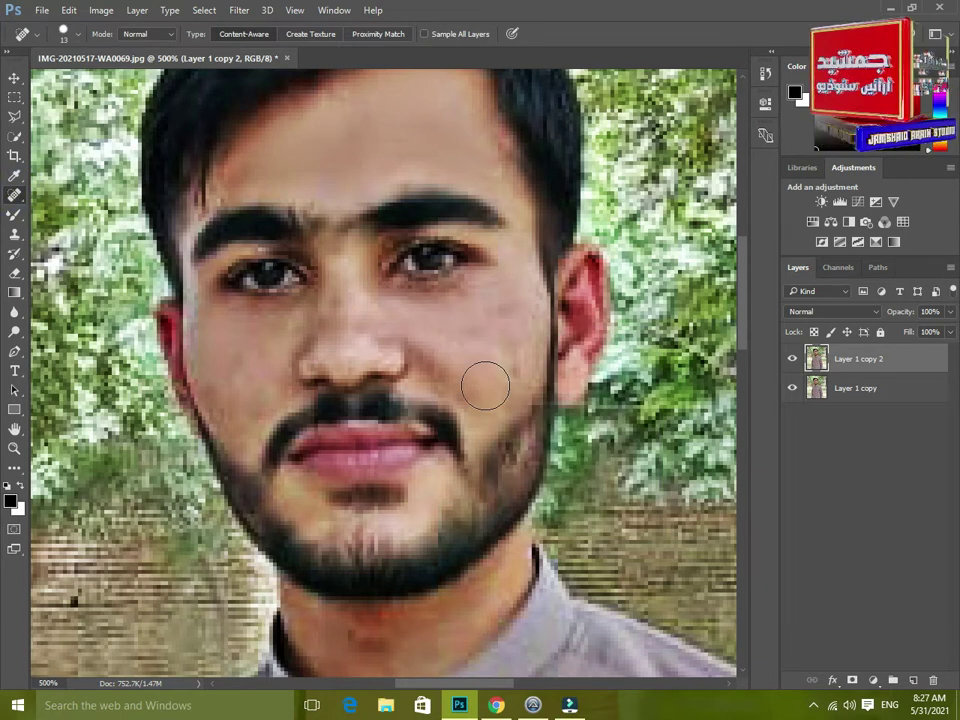
click(509, 311)
click(506, 364)
click(521, 328)
- Reduce the Spot Healing Brush to 7 px and remove the small blemishes on the opposite cheek and the nose
scroll(421, 484, up, 3)
right_click(263, 409)
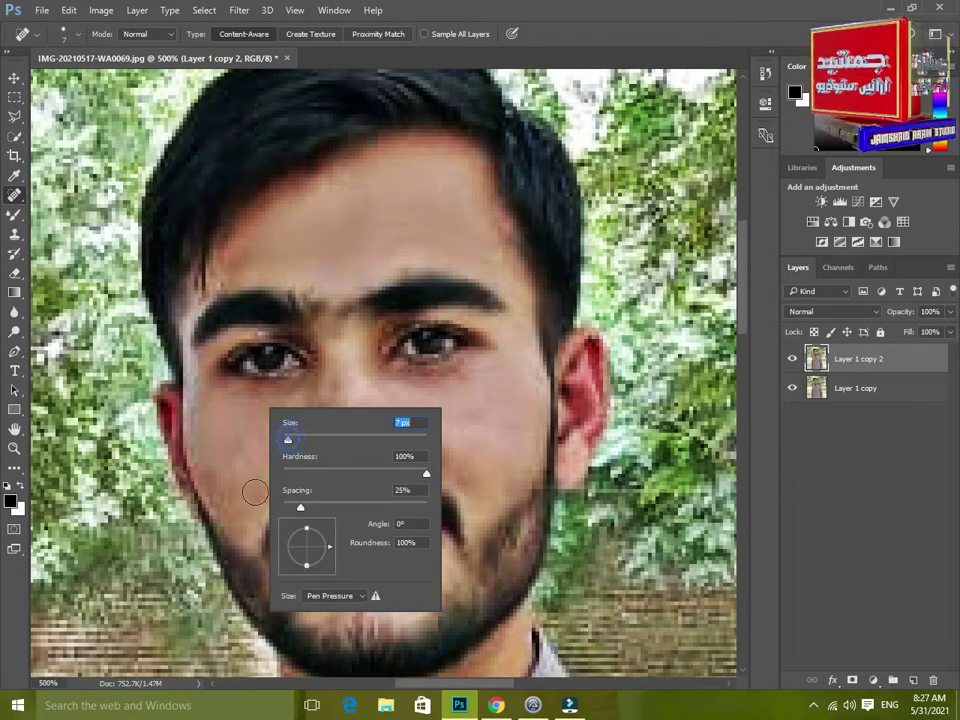
click(220, 499)
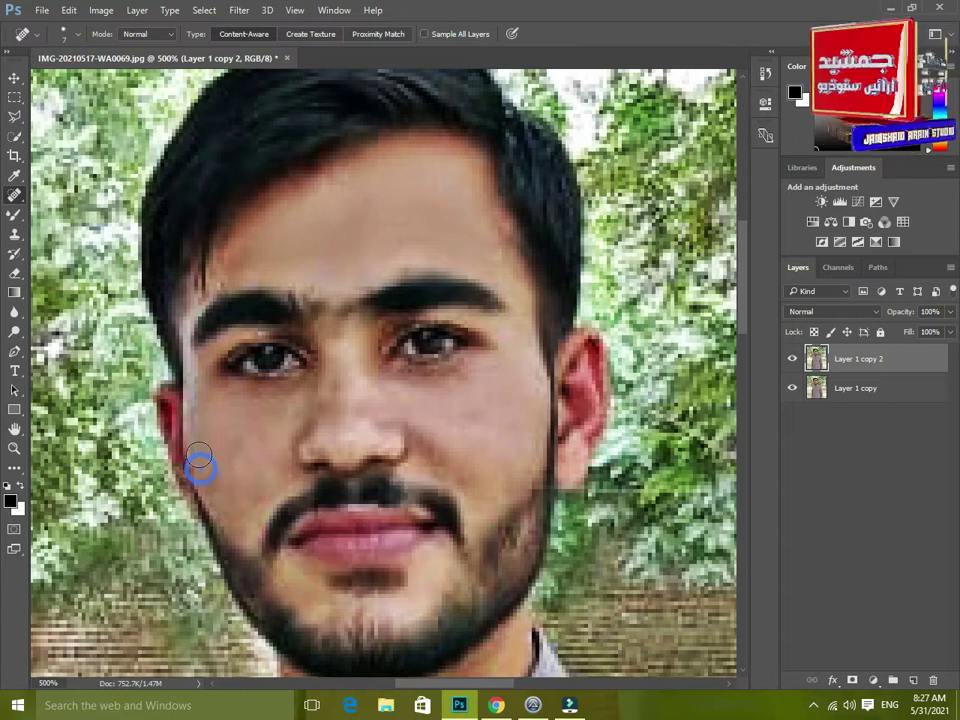
click(241, 454)
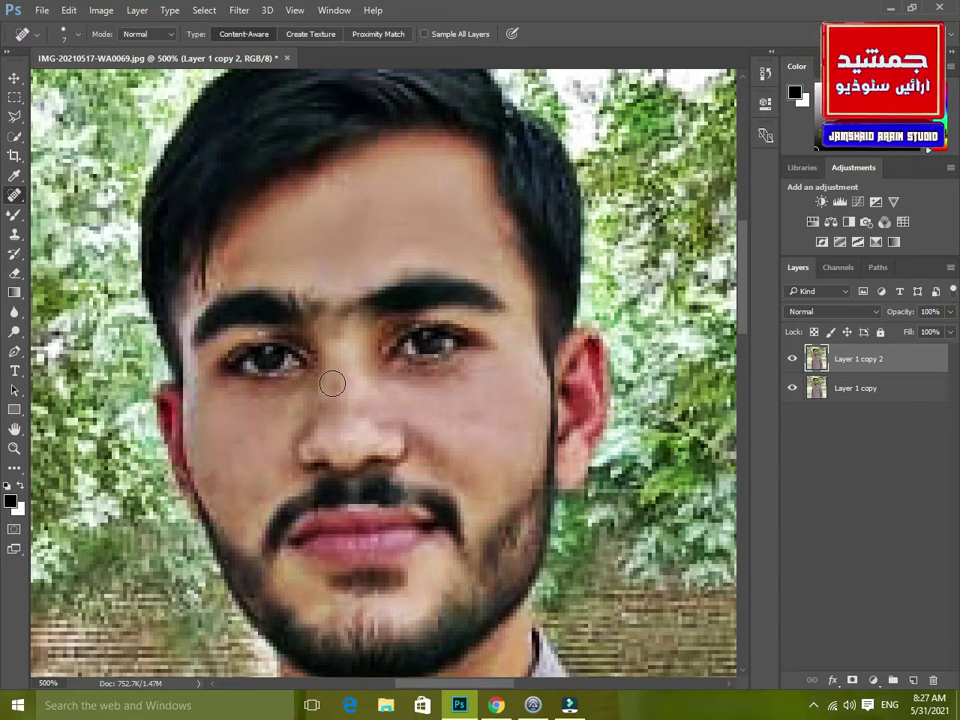
click(332, 405)
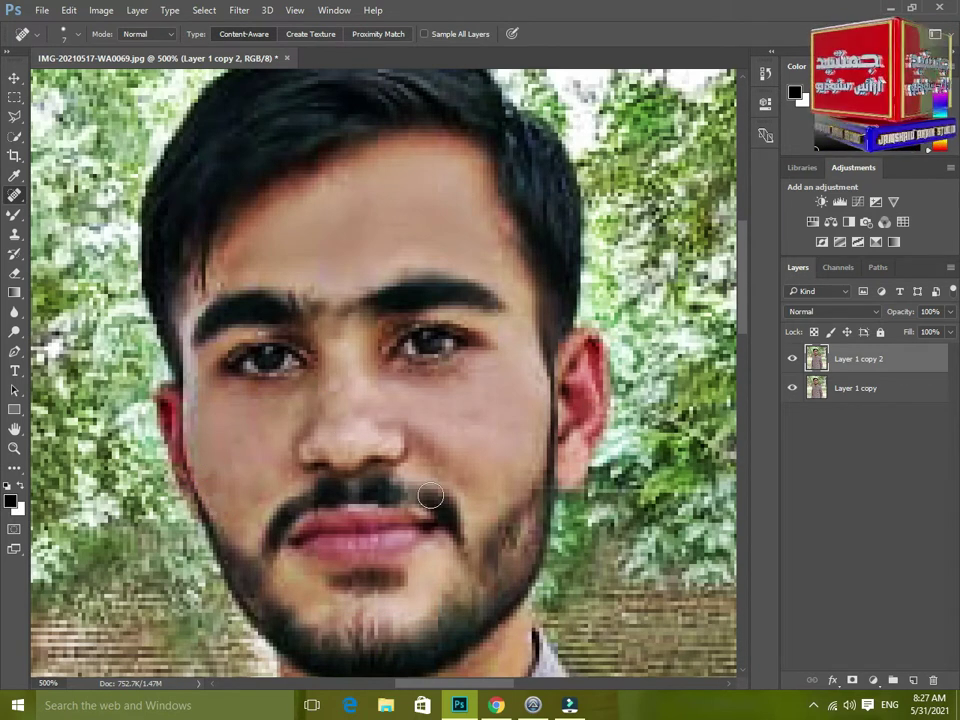
- Blend the forehead skin from above the eyebrows across to the hairline with the 18 px Mixer Brush
key(b)
scroll(340, 324, up, 2)
drag(380, 275, 419, 289)
drag(388, 252, 469, 293)
drag(421, 231, 452, 261)
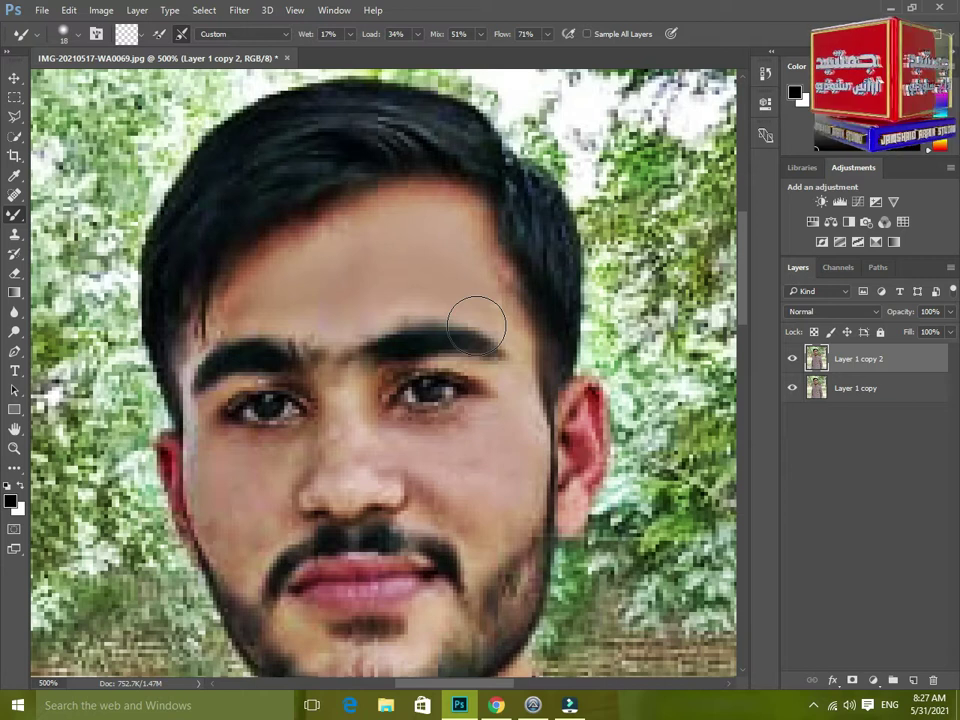
mouse_move(416, 229)
mouse_down()
mouse_move(309, 246)
mouse_move(261, 291)
mouse_up()
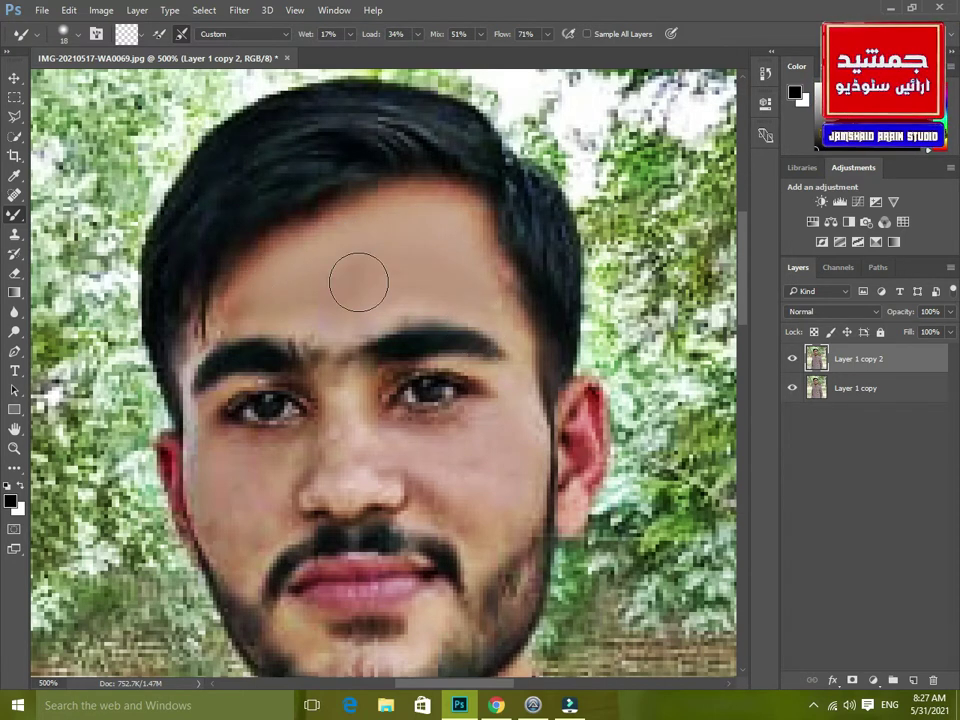
scroll(358, 282, down, 1)
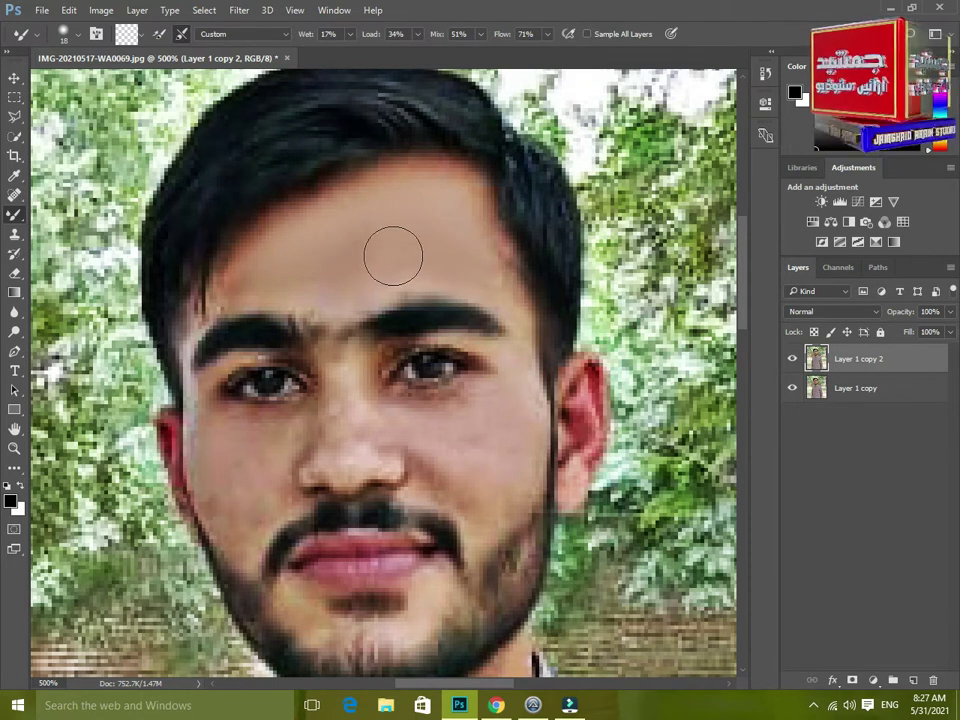
- Set the Mixer Brush size to 14 px and smooth the skin on the cheek and nose
scroll(424, 242, down, 4)
right_click(445, 196)
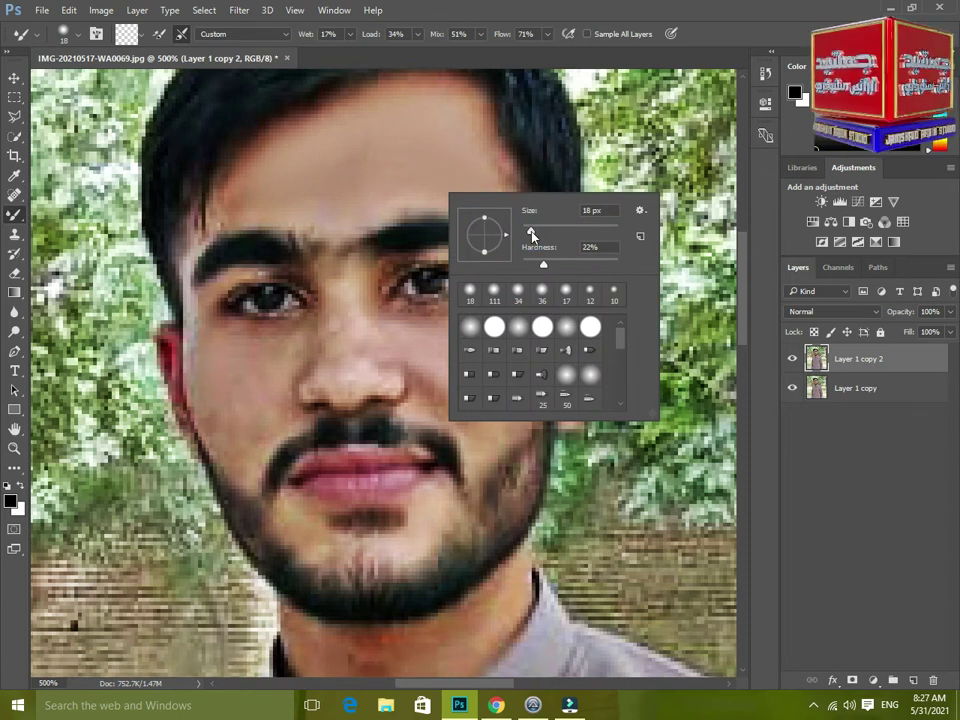
drag(531, 234, 527, 231)
click(426, 141)
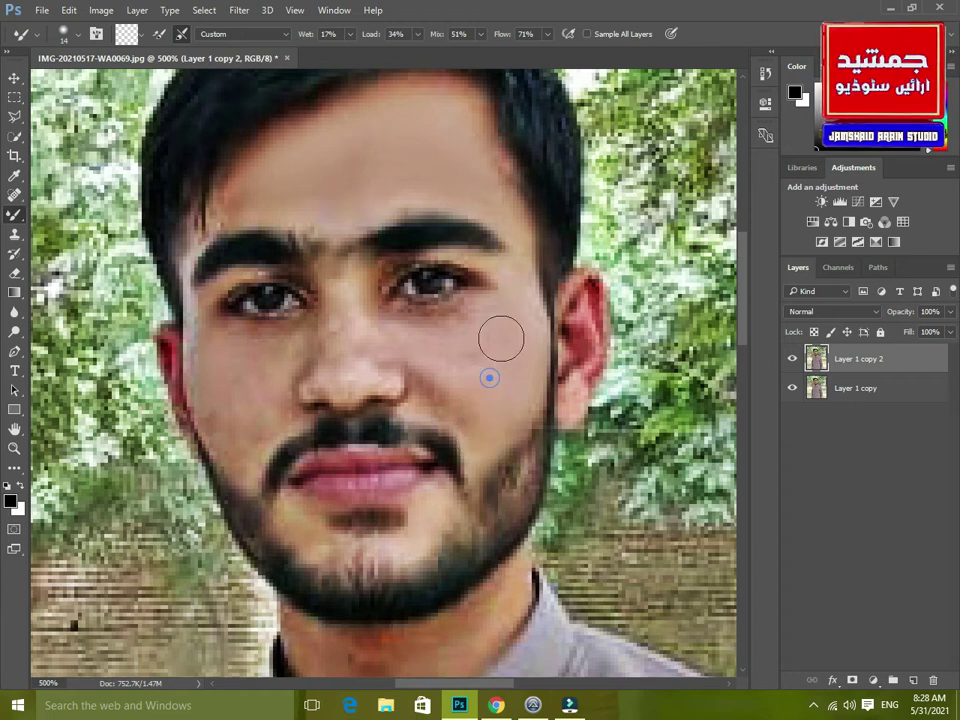
click(428, 367)
click(480, 418)
click(447, 409)
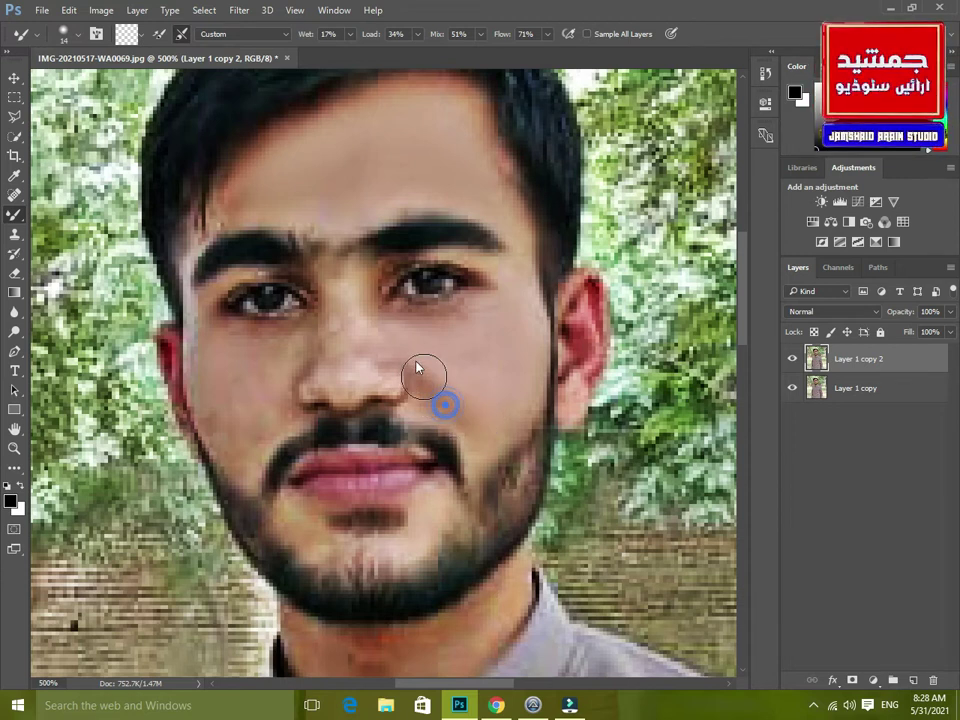
click(352, 358)
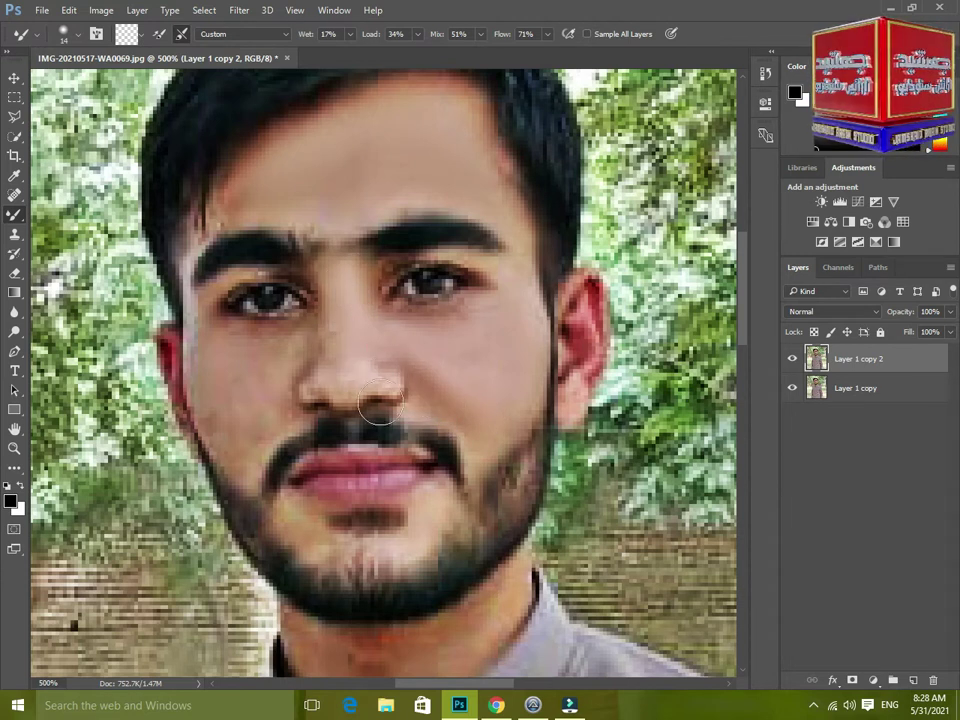
- Reduce the Mixer Brush to 7 px and smooth the skin at the beard edge, around the eyes and on the cheek
scroll(362, 368, left, 2)
right_click(507, 391)
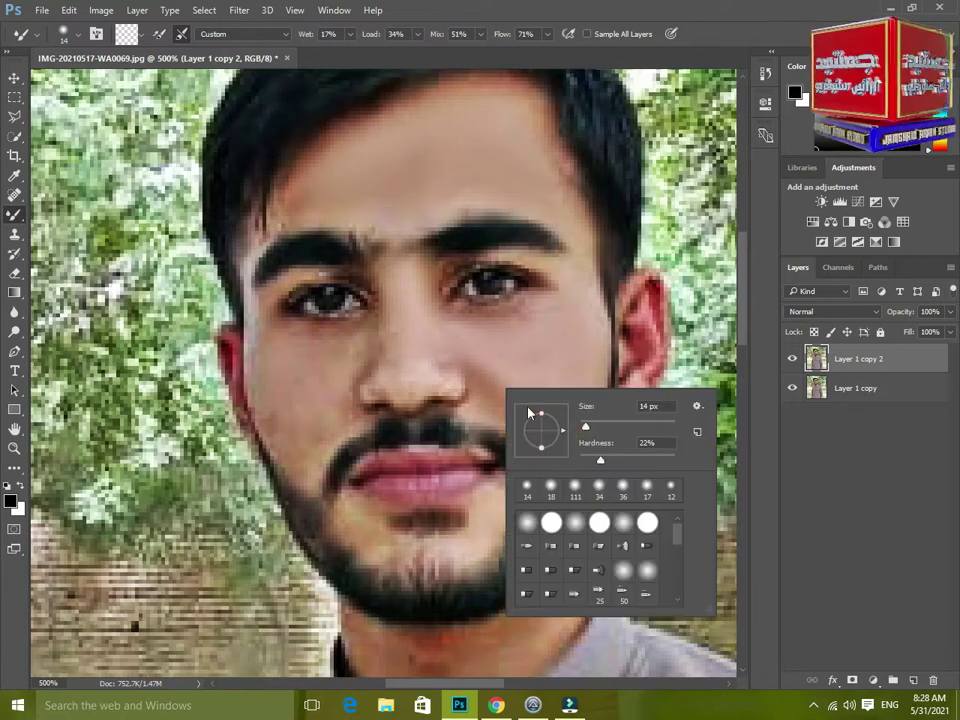
key(Return)
click(572, 428)
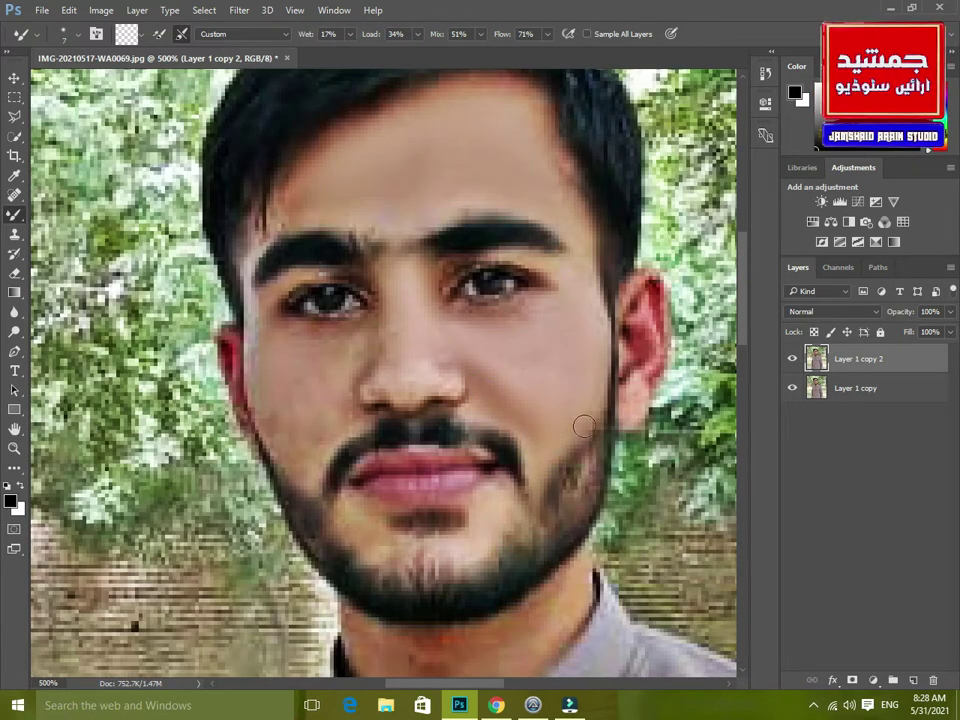
scroll(590, 366, up, 2)
mouse_move(421, 337)
mouse_down()
mouse_move(494, 308)
mouse_move(531, 306)
mouse_up()
scroll(495, 307, left, 2)
mouse_move(472, 355)
mouse_down()
mouse_move(493, 452)
mouse_move(514, 433)
mouse_move(446, 434)
mouse_up()
scroll(440, 400, left, 2)
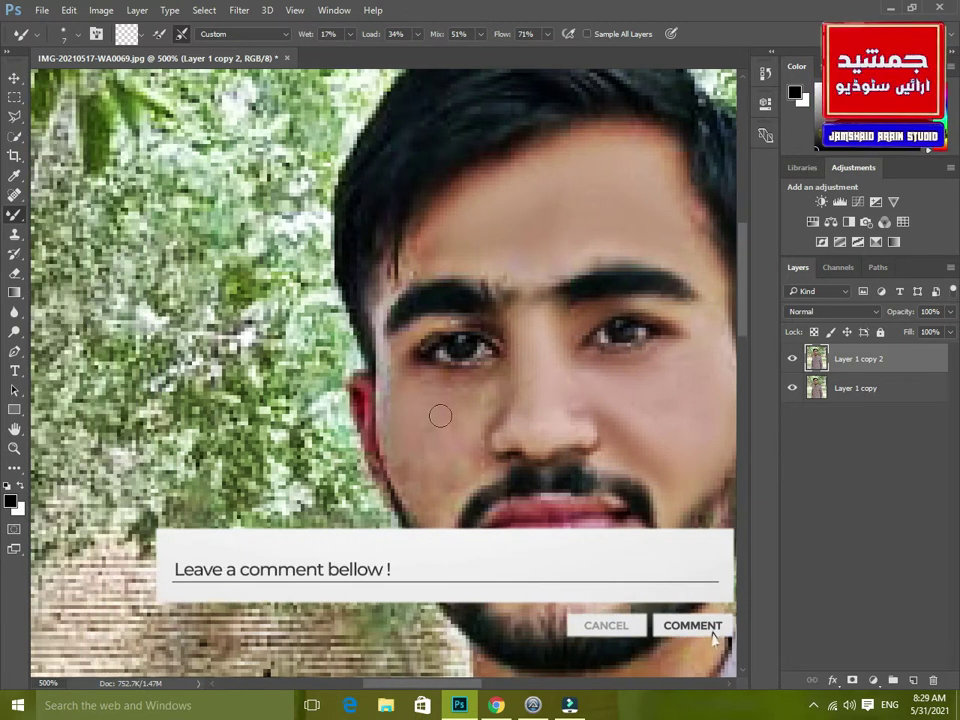
scroll(439, 452, up, 2)
scroll(439, 452, left, 2)
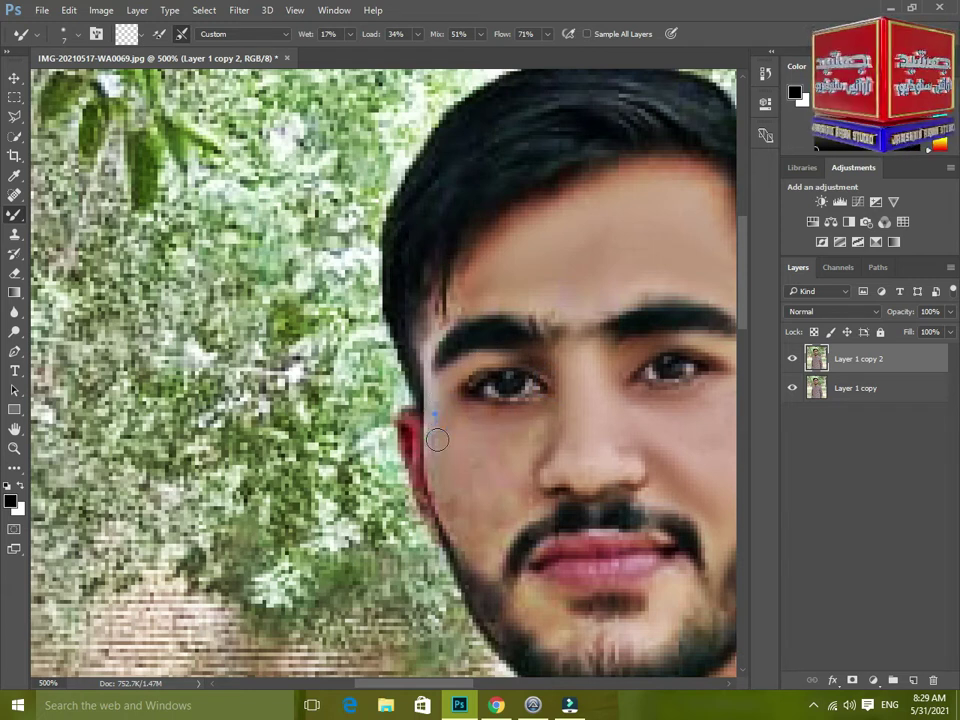
- Set the Mixer Brush size to 11 px and blend the cheek beside the less visible ear
scroll(440, 495, down, 3)
right_click(446, 328)
click(540, 359)
click(448, 376)
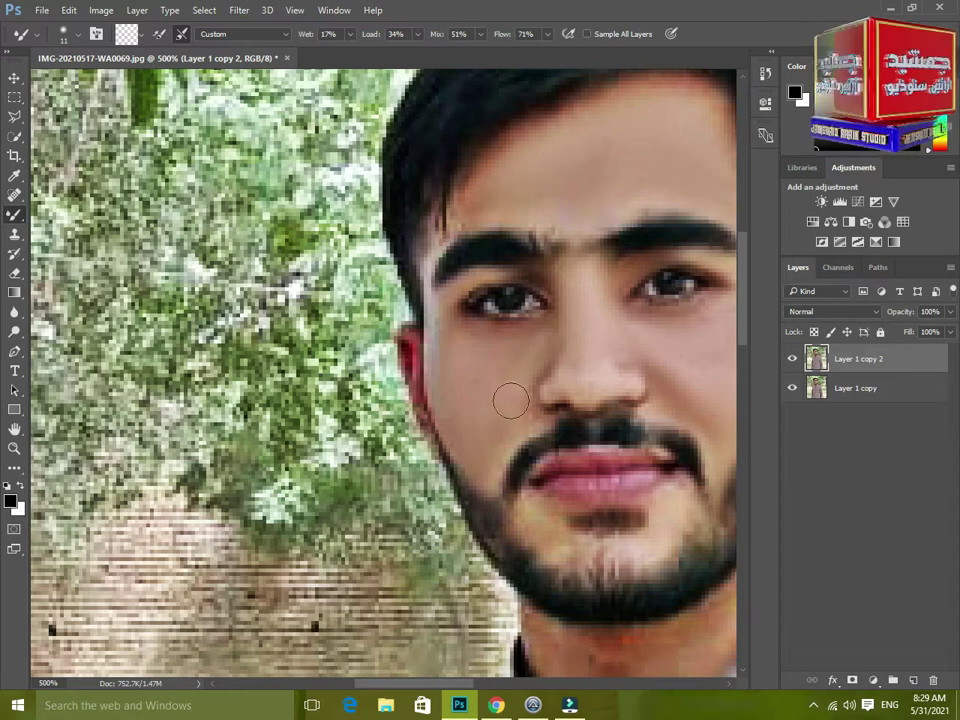
- Smooth the skin below the lips and on the neck down to the collar with the 11 px Mixer Brush
scroll(530, 425, down, 2)
scroll(530, 425, right, 2)
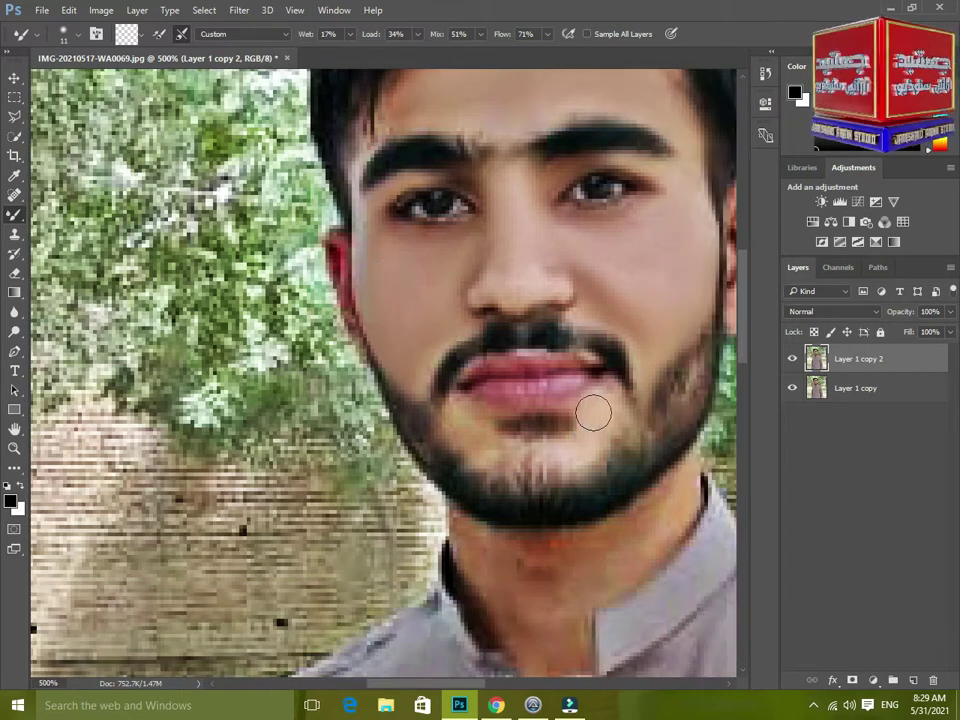
scroll(470, 445, down, 3)
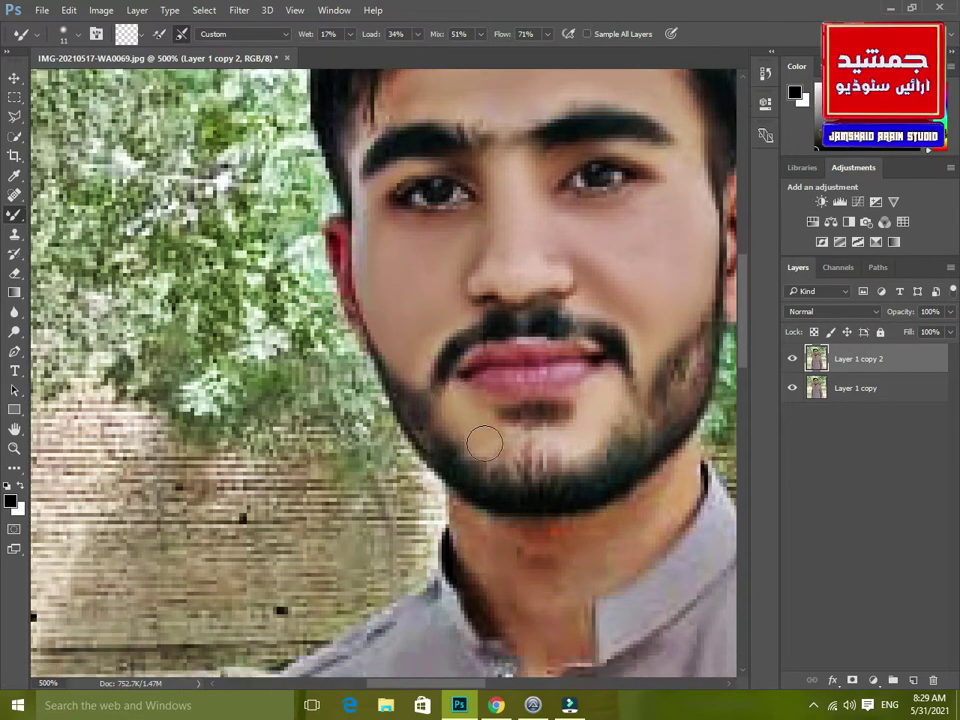
scroll(660, 368, up, 1)
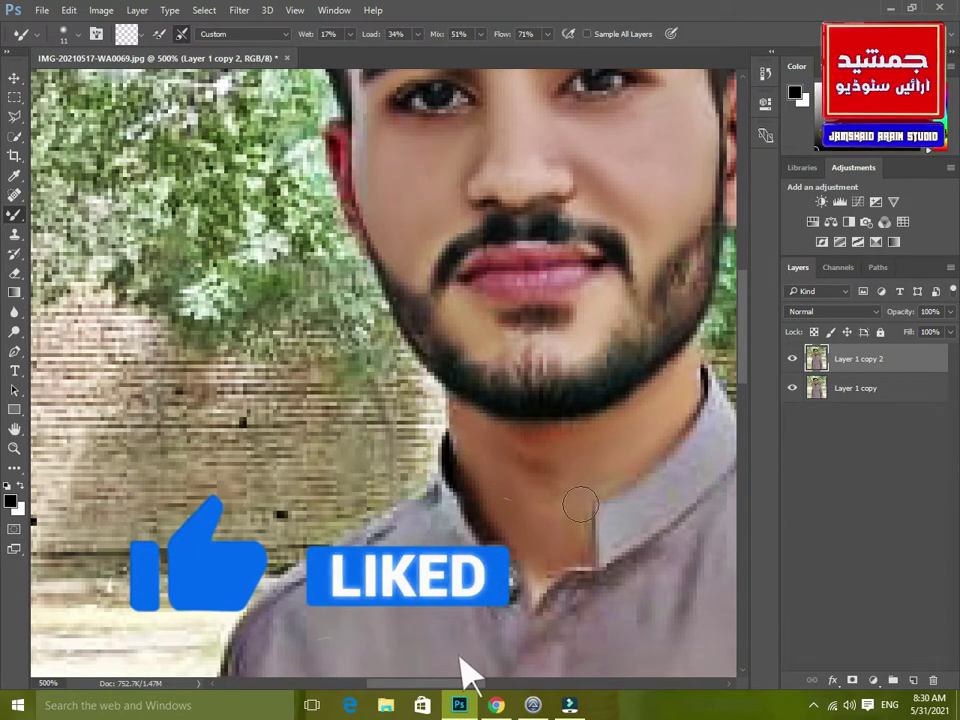
- Set the Mixer Brush size to 5 px and smooth the skin of the more visible ear
scroll(560, 430, right, 4)
scroll(560, 380, up, 5)
right_click(606, 248)
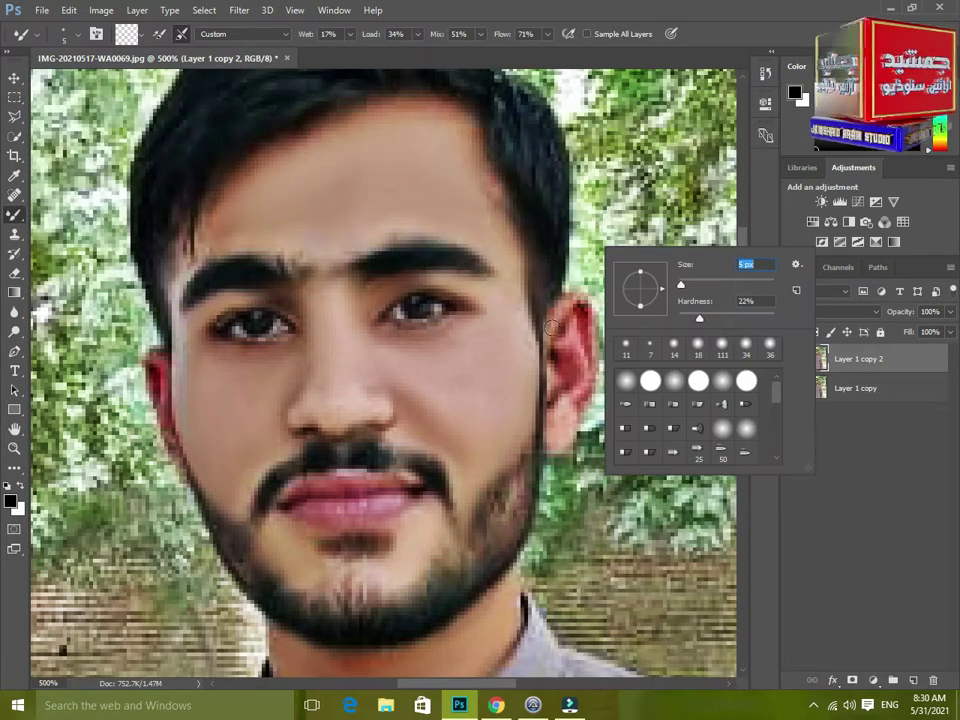
click(550, 328)
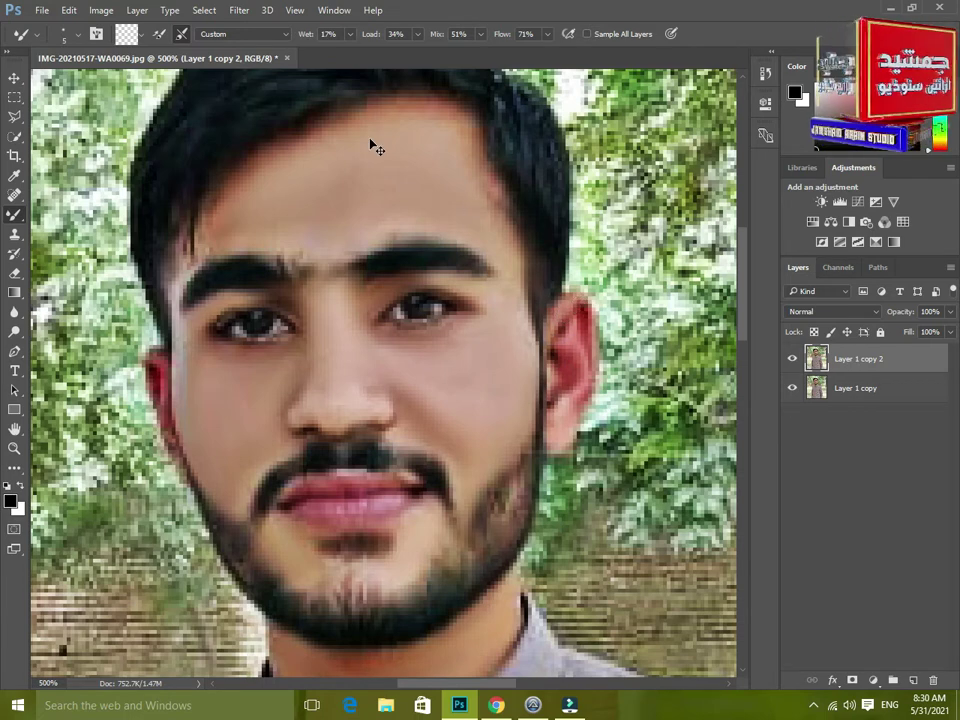
- Compare the portrait before and after retouching by hiding Layer 1 copy 2 and showing it again
key(ctrl+1)
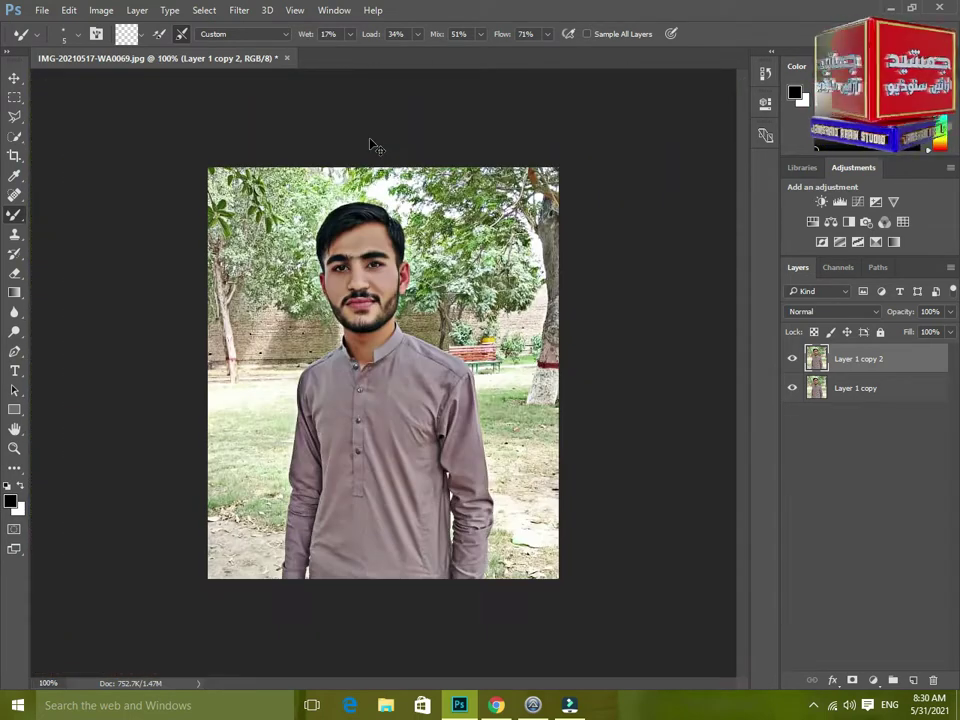
key(ctrl+plus)
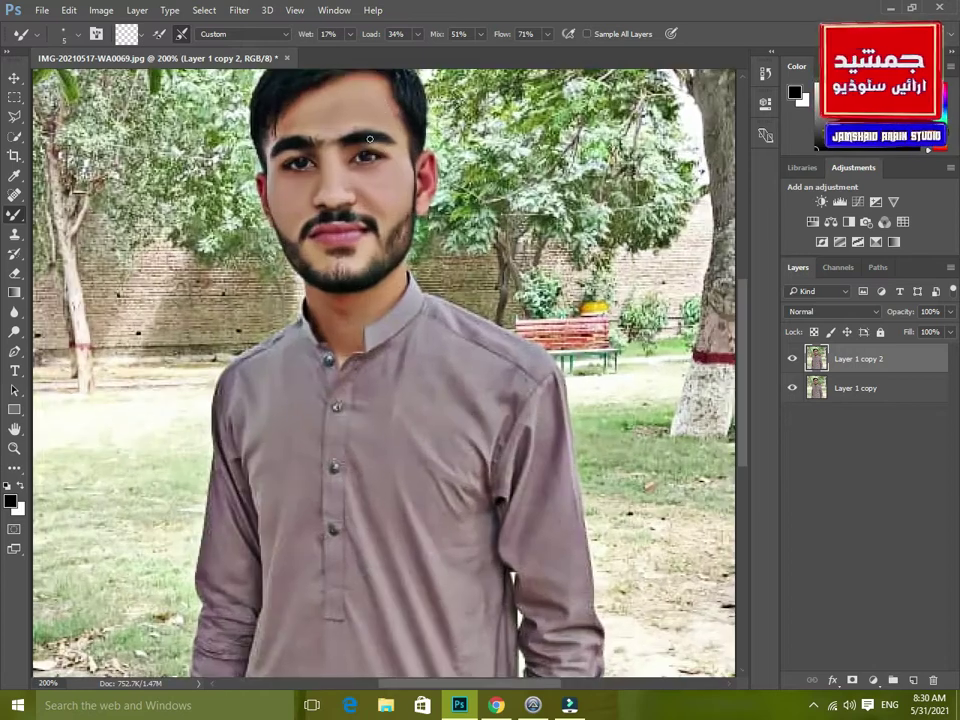
click(793, 360)
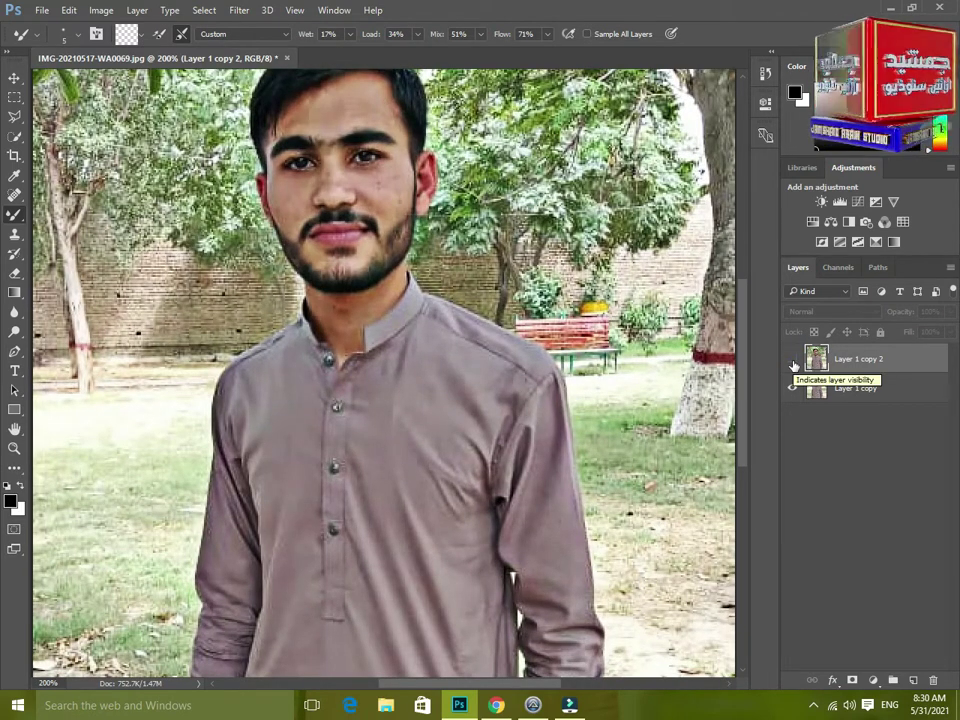
click(793, 360)
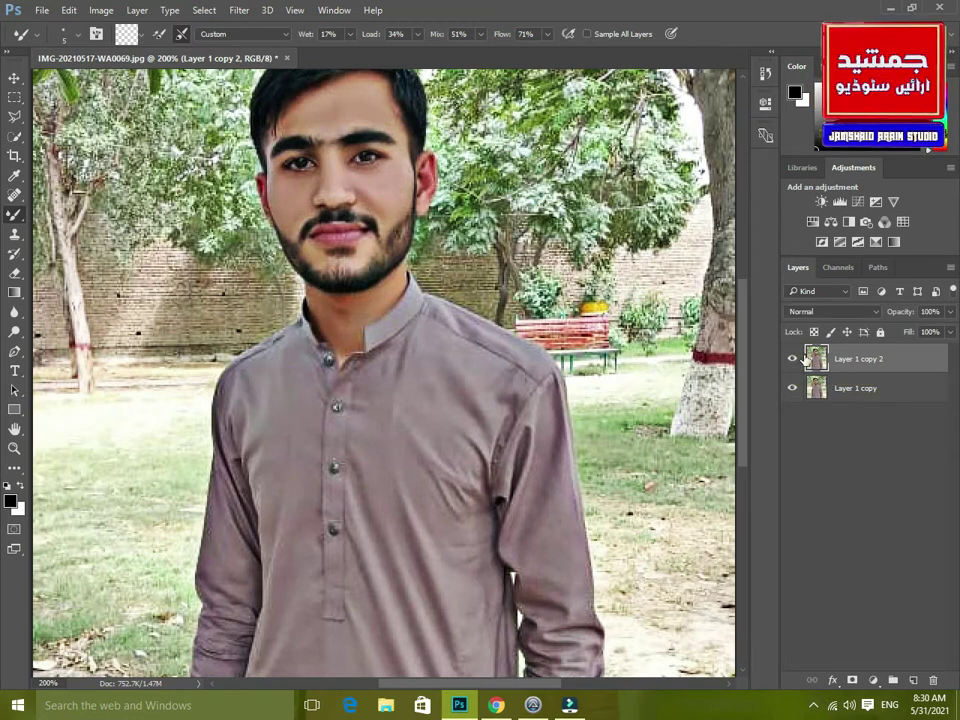
- Set the blend mode of Layer 1 copy 2 to Dissolve and merge the visible layers
click(868, 314)
click(845, 334)
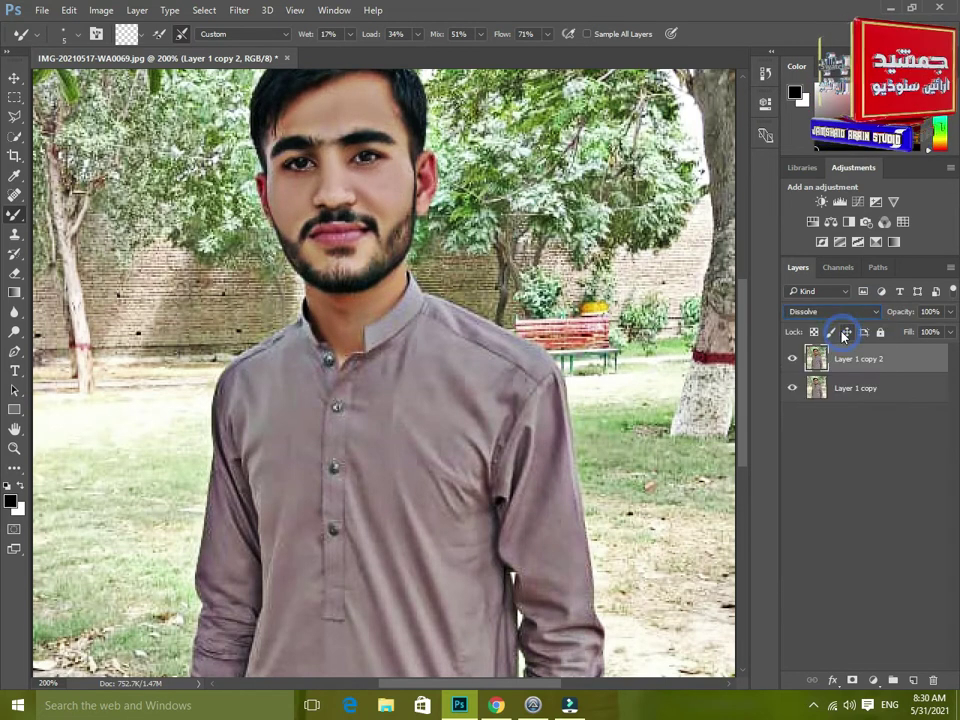
scroll(834, 318, down, 1)
scroll(834, 318, up, 2)
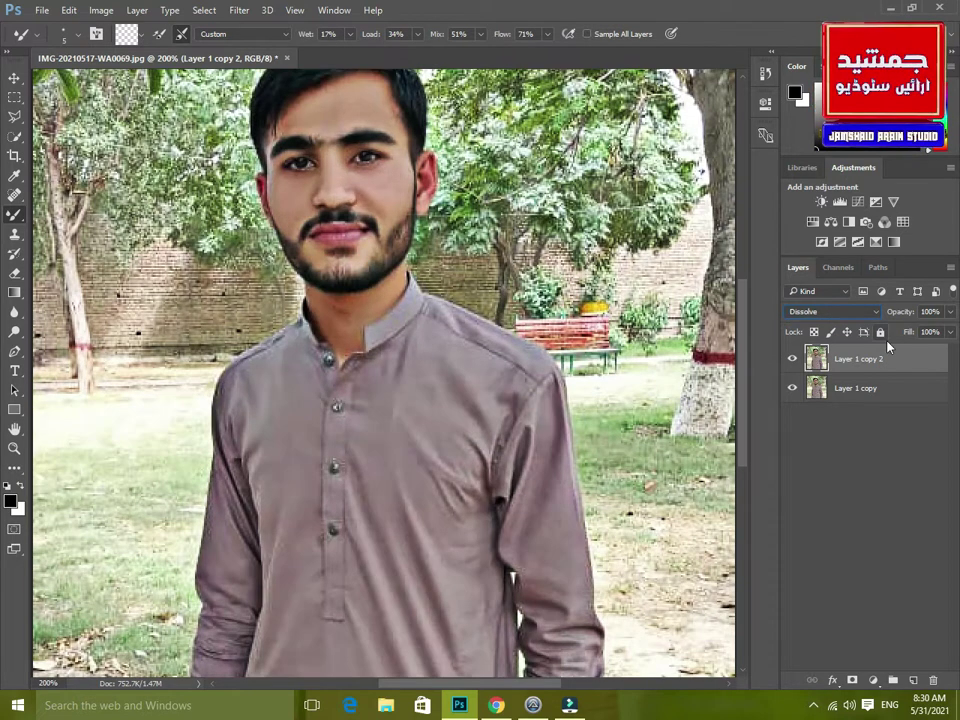
right_click(916, 370)
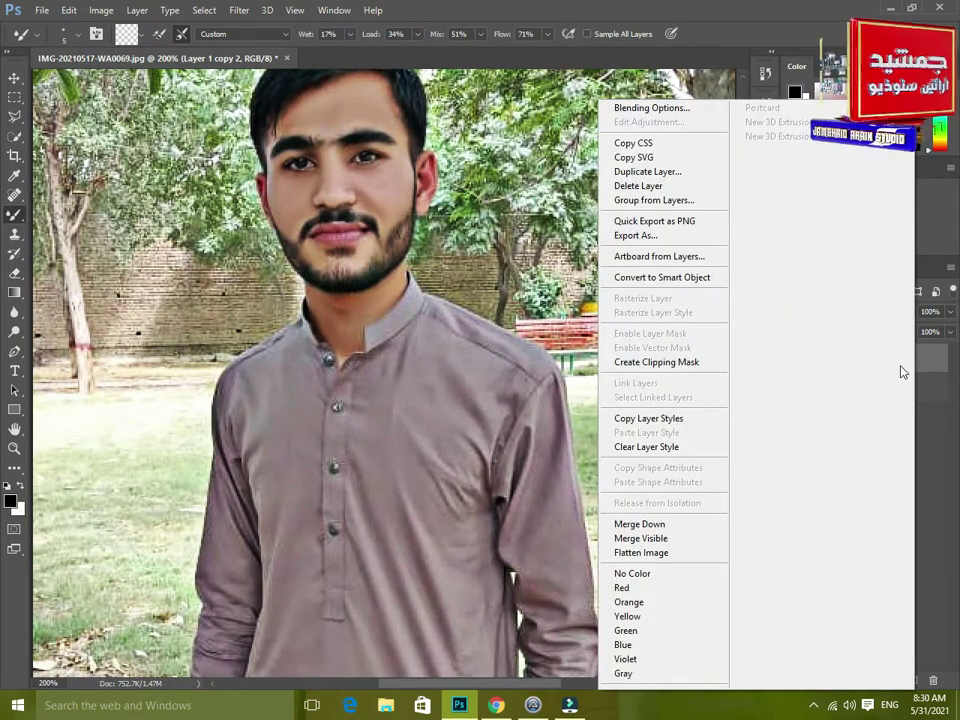
click(670, 538)
- Set the Mixer Brush size to 8 px and smooth the lips
key(ctrl+plus)
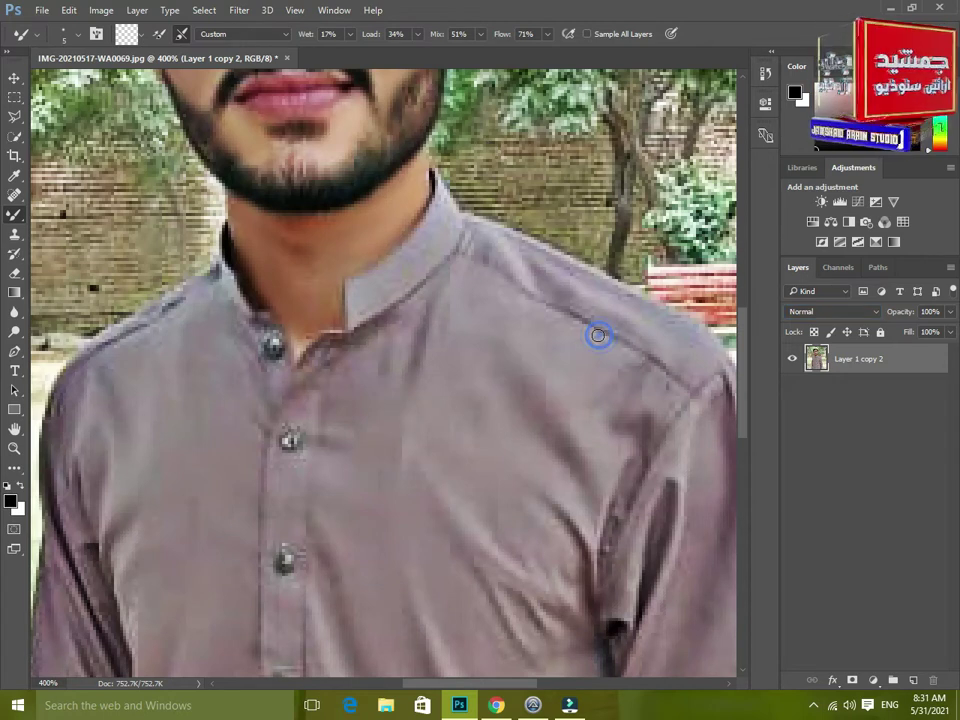
scroll(438, 259, left, 4)
scroll(408, 125, up, 5)
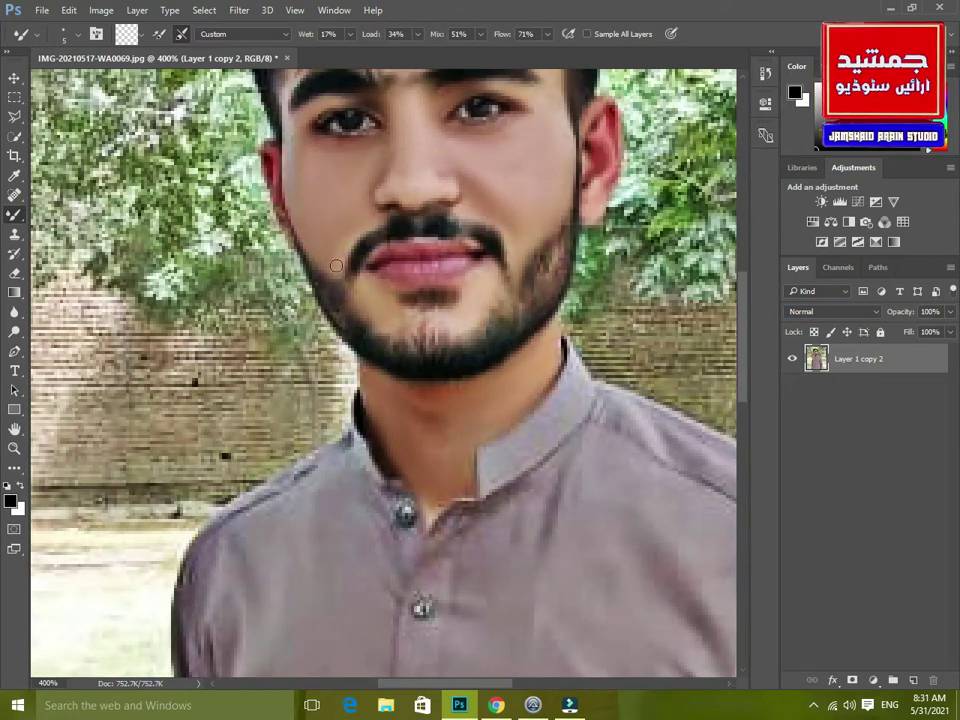
right_click(421, 279)
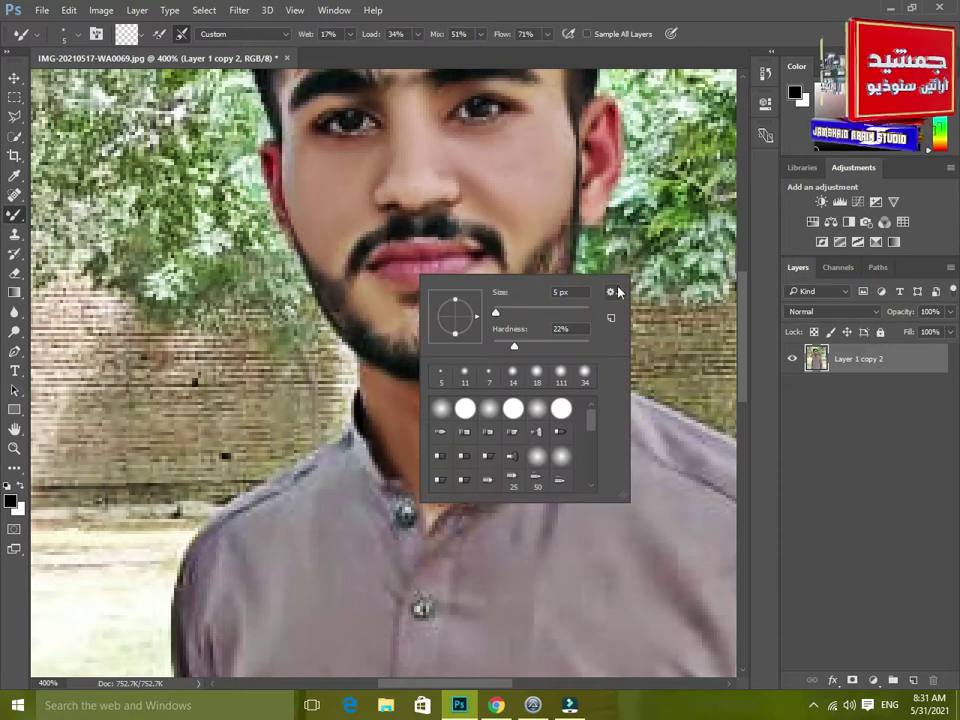
double_click(568, 294)
text(8)
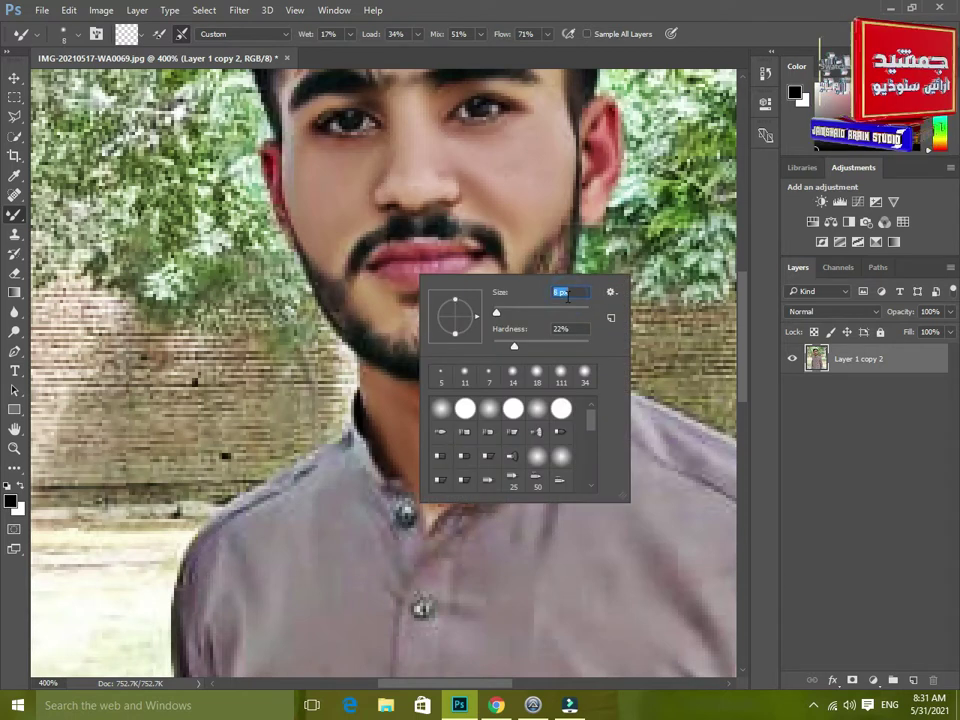
click(395, 273)
drag(457, 267, 407, 276)
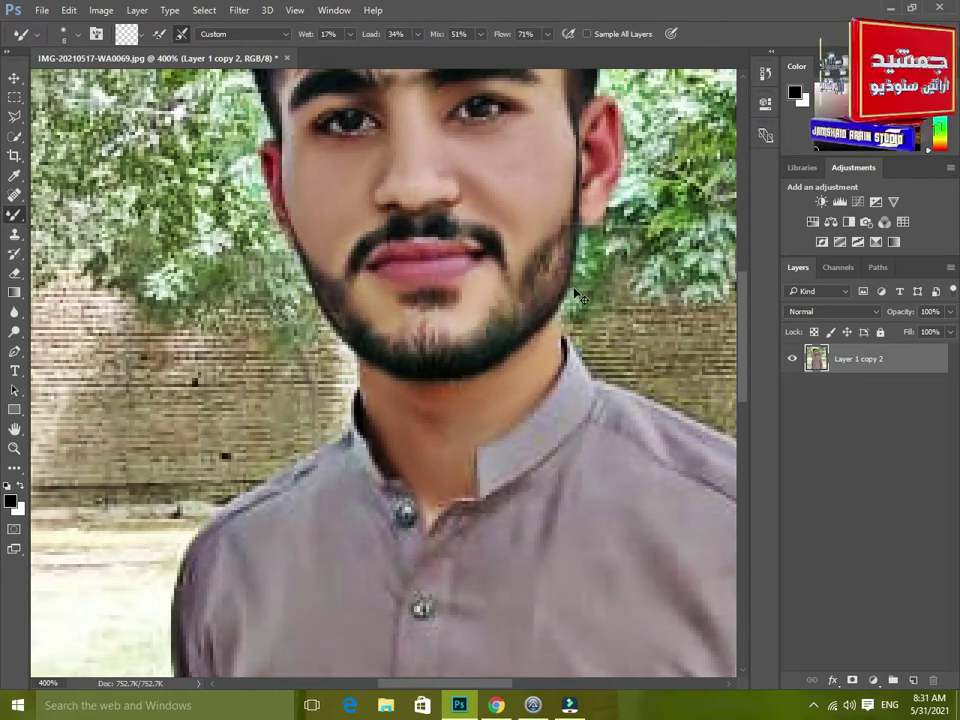
- Open the Camera Raw Filter for the full portrait and set Clarity to +8, Vibrance to +43 and Saturation to +24
key(ctrl+minus)
key(ctrl+minus)
key(ctrl+minus)
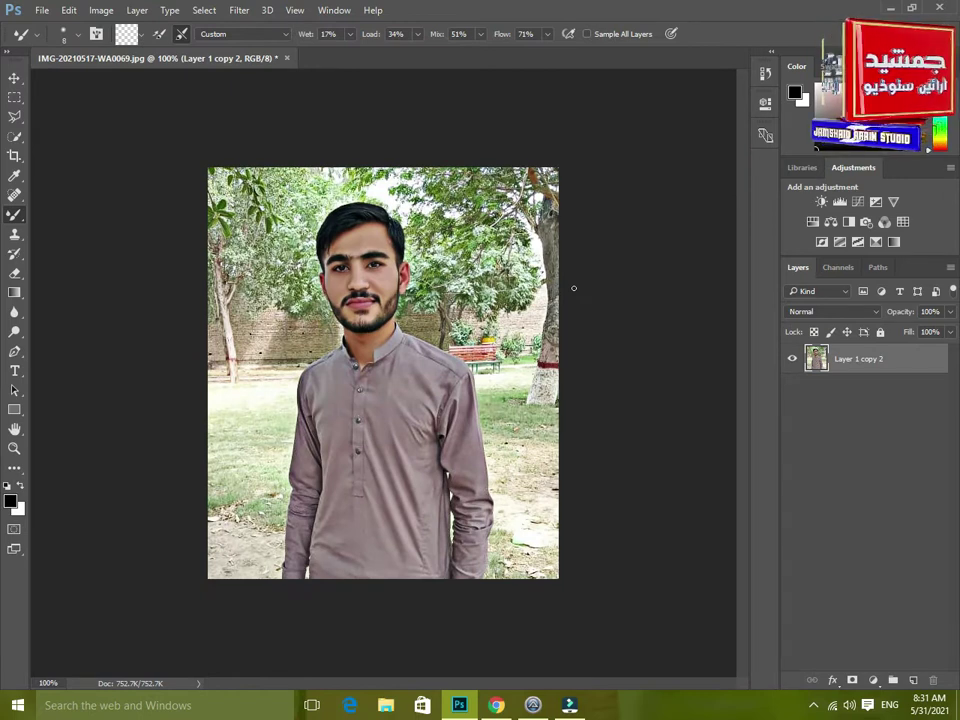
click(240, 12)
click(245, 97)
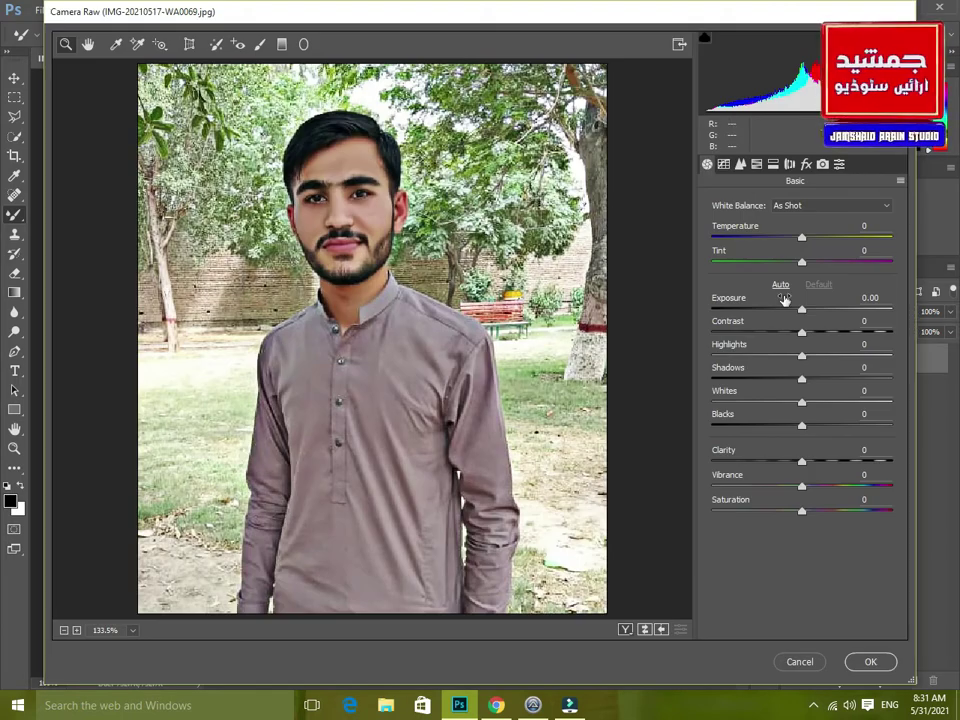
drag(803, 460, 843, 487)
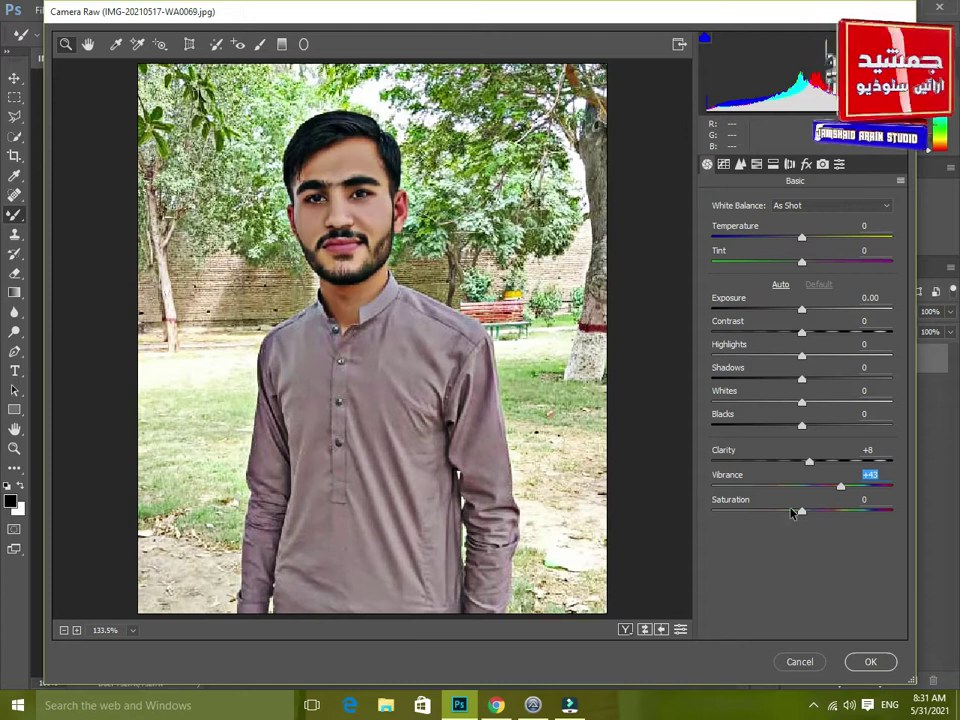
drag(801, 510, 824, 514)
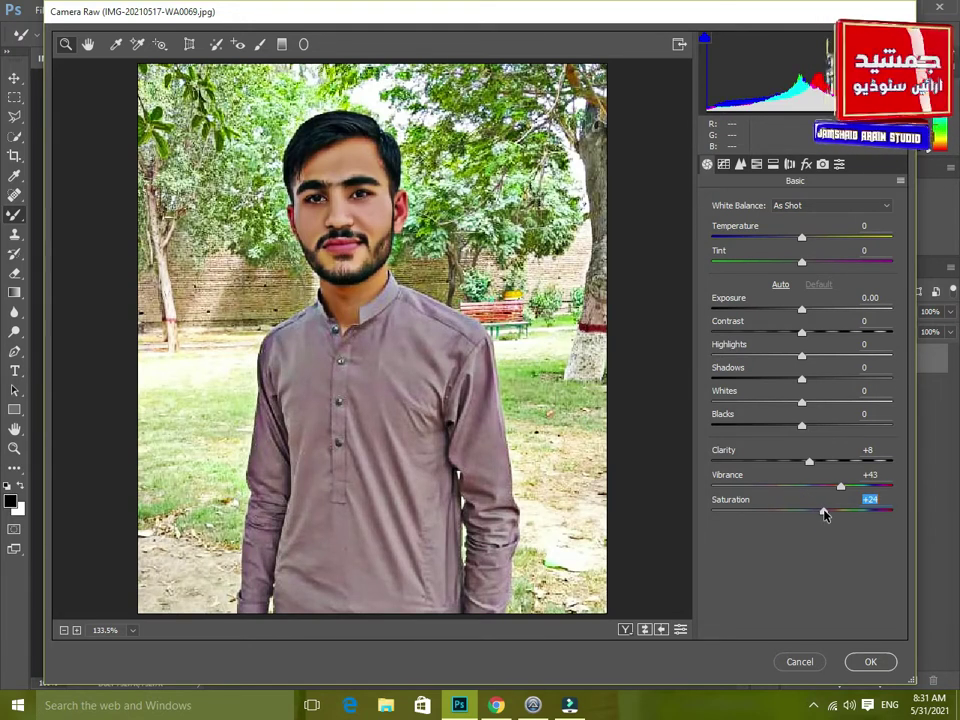
- Set Blacks to -45, Whites to +38, Shadows to +17, Highlights to +22 and Contrast to +13 in Camera Raw
drag(801, 425, 762, 442)
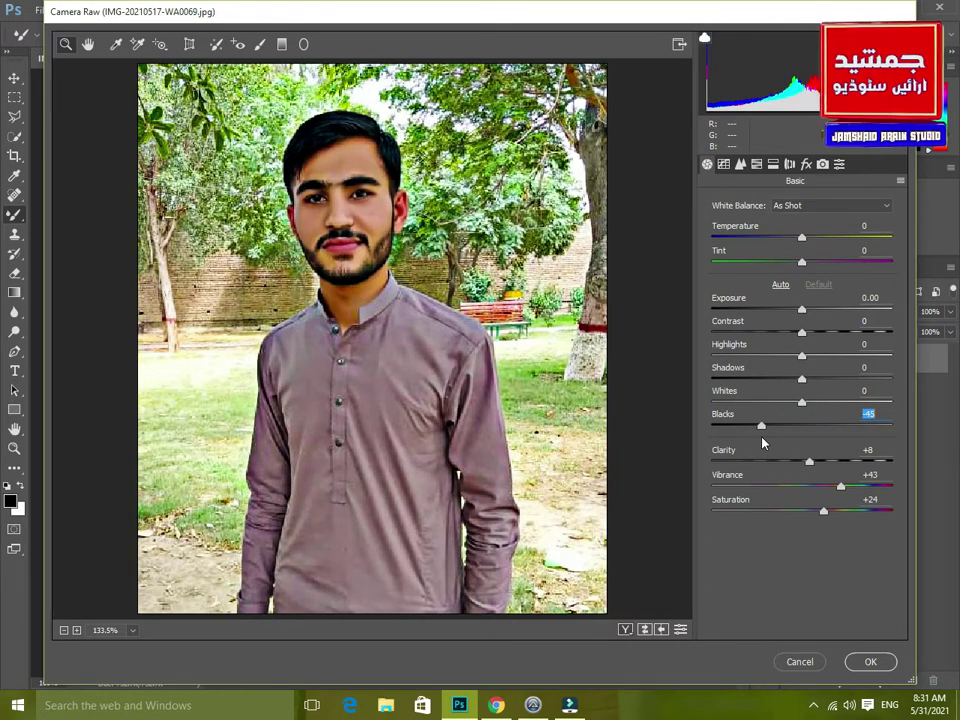
drag(799, 402, 836, 410)
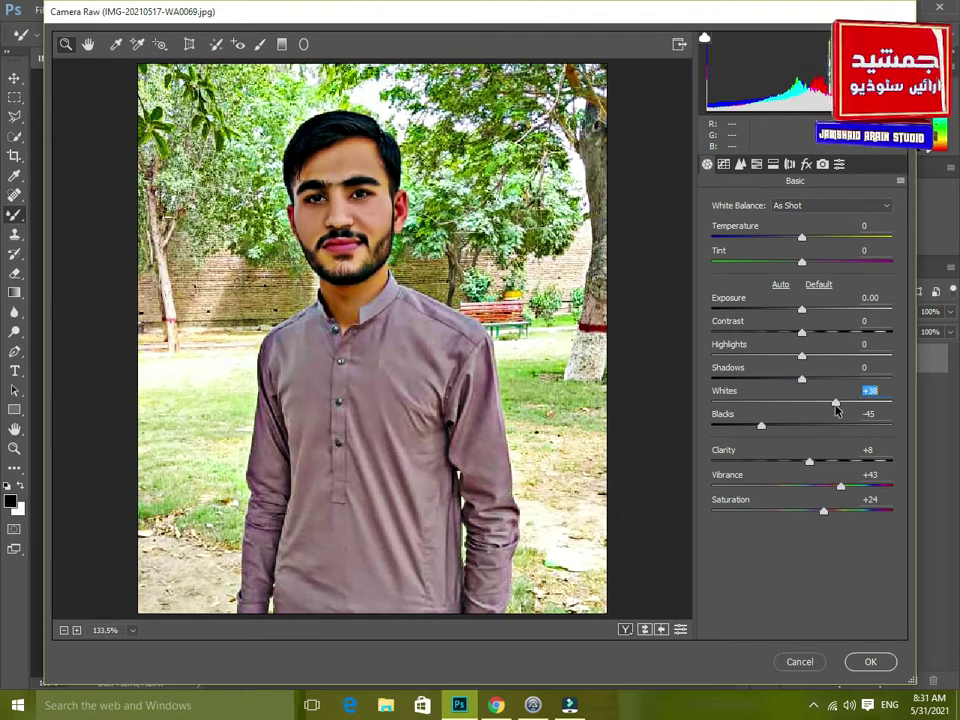
drag(801, 380, 816, 399)
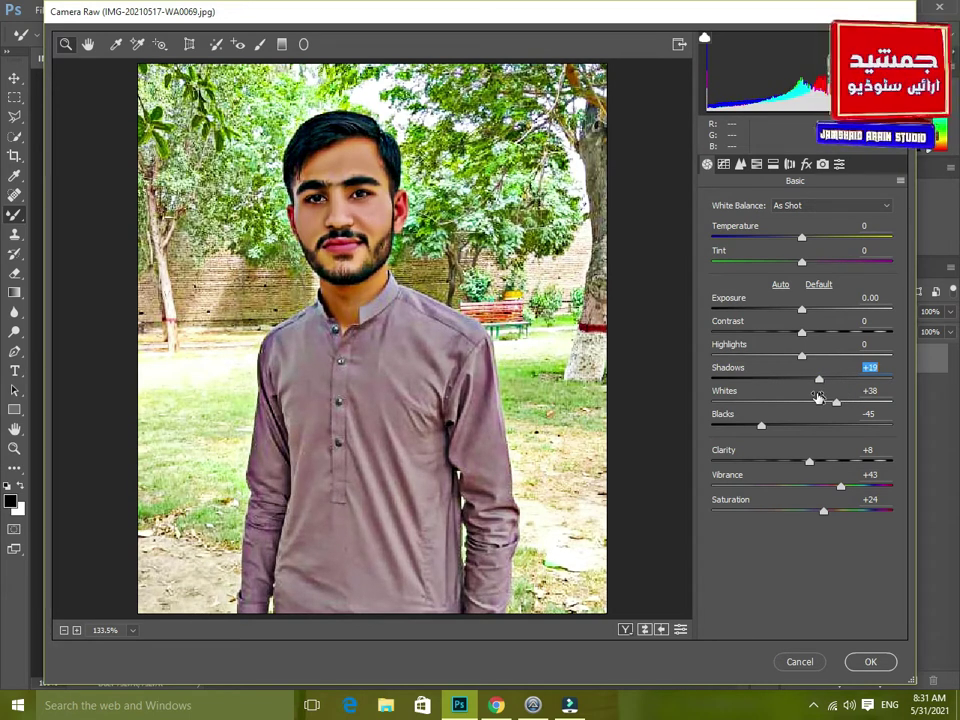
drag(800, 357, 849, 366)
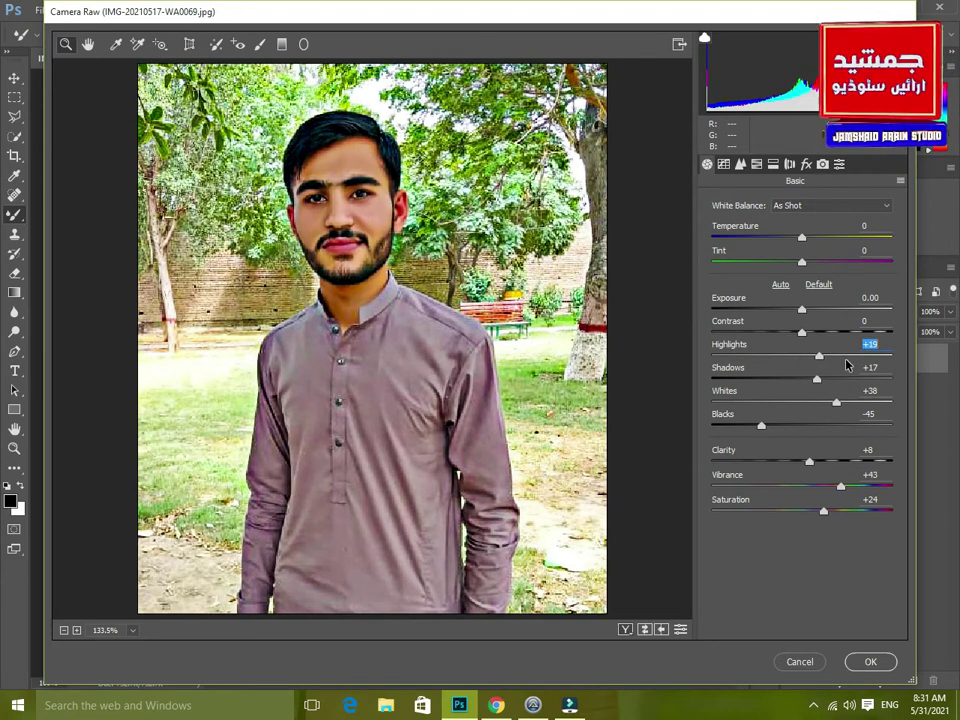
click(821, 364)
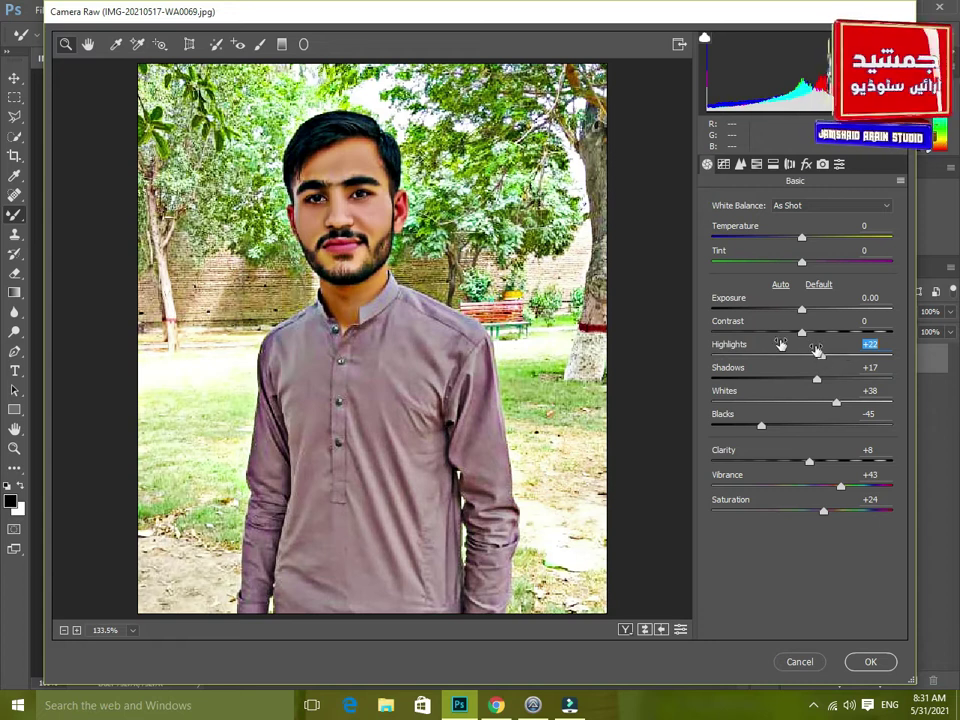
drag(803, 335, 814, 334)
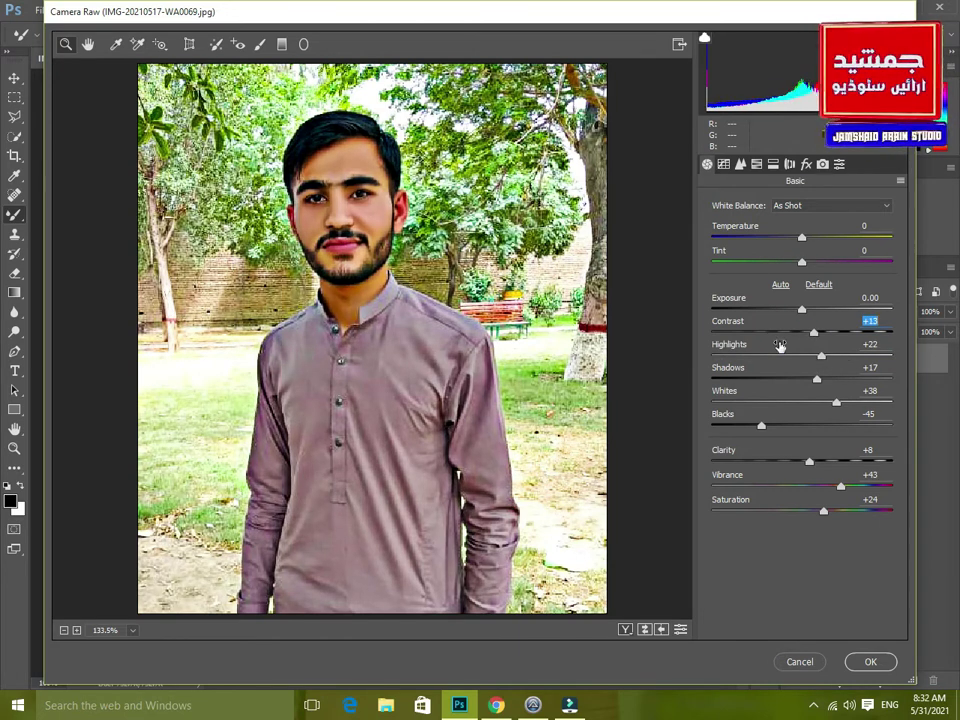
- Sharpen the photo in Camera Raw with Amount 11, Radius 1.1 and Detail 30
click(740, 164)
drag(712, 225, 753, 251)
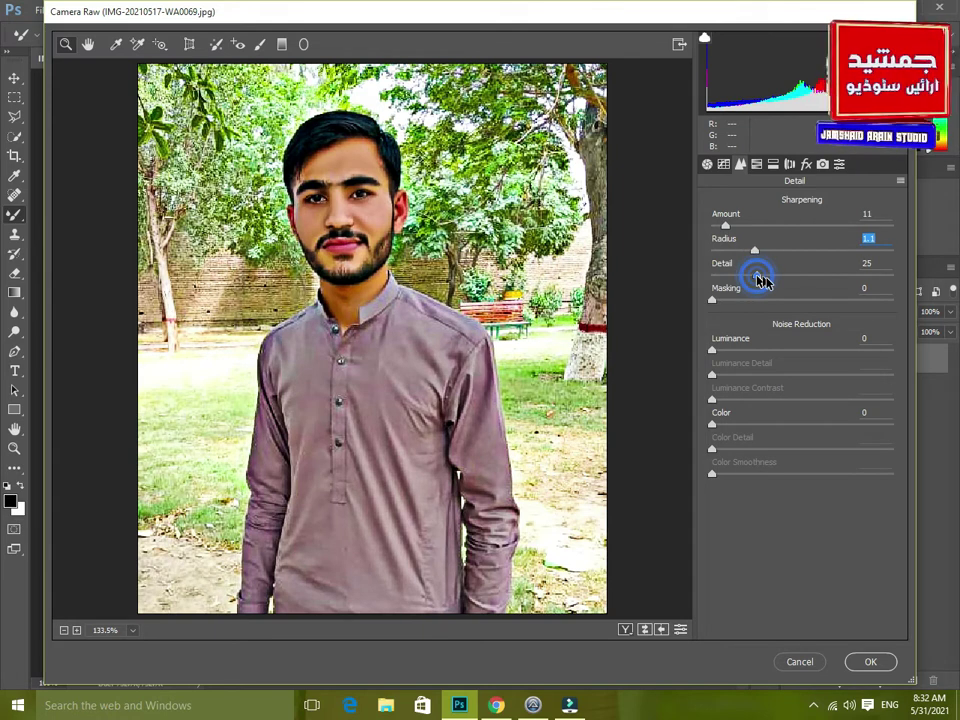
drag(763, 276, 767, 275)
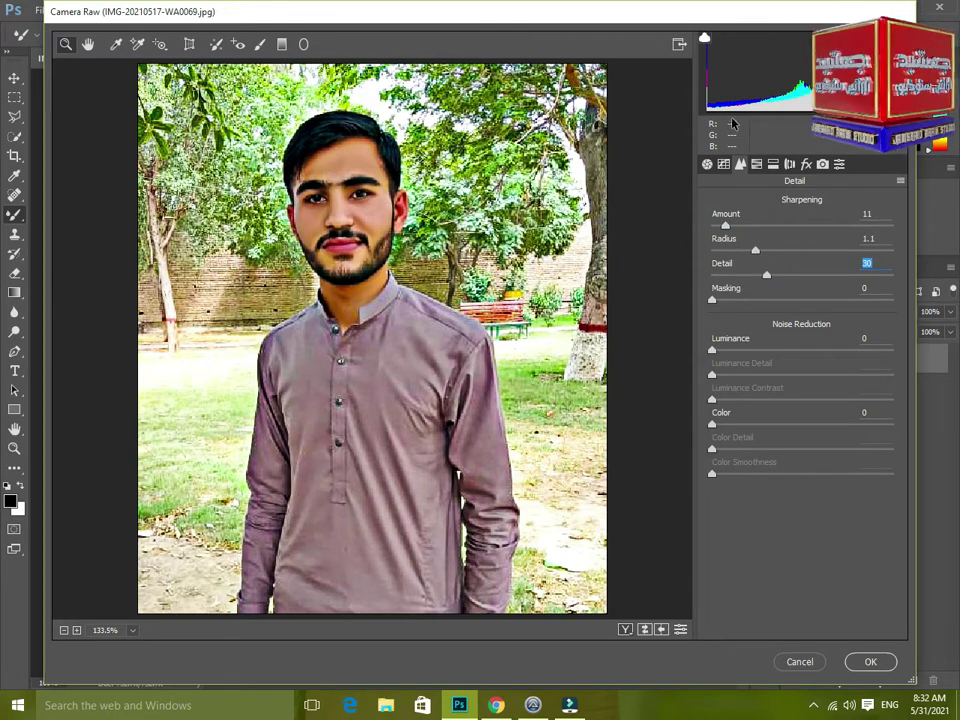
- Set the HSL hue to Reds +42, Oranges -2, Yellows -23, Greens -40 and Aquas +5 in Camera Raw
click(773, 165)
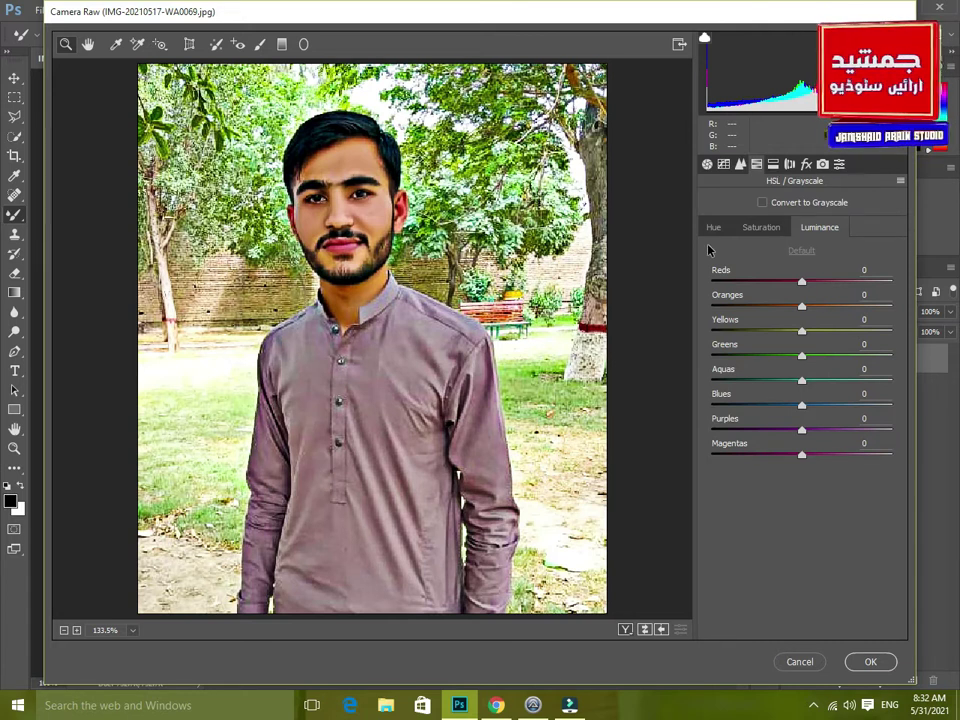
drag(790, 279, 791, 306)
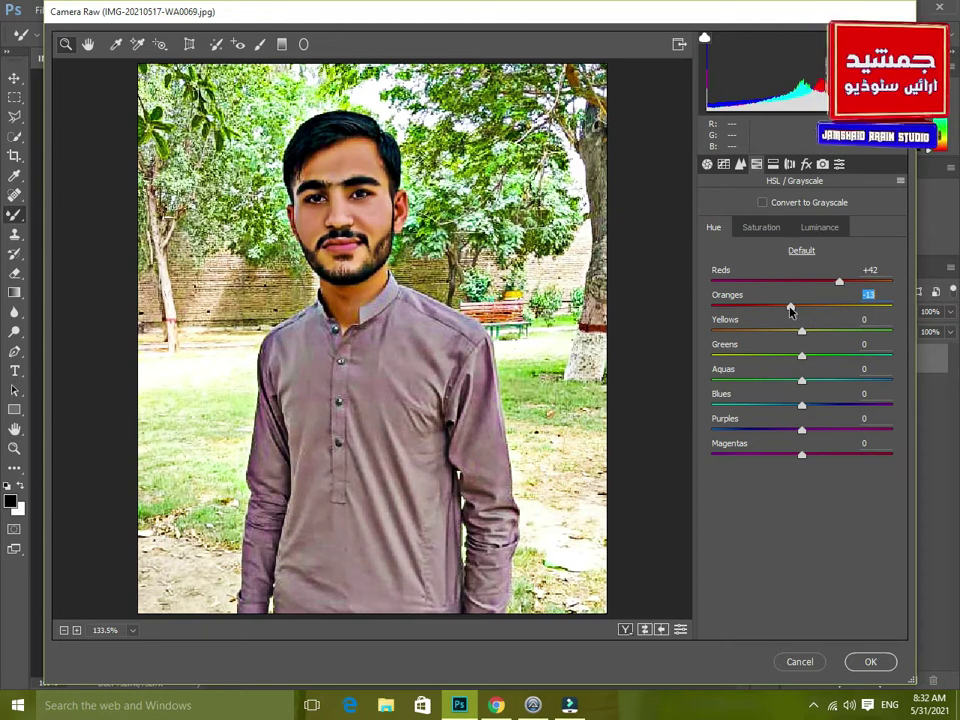
click(790, 331)
click(805, 333)
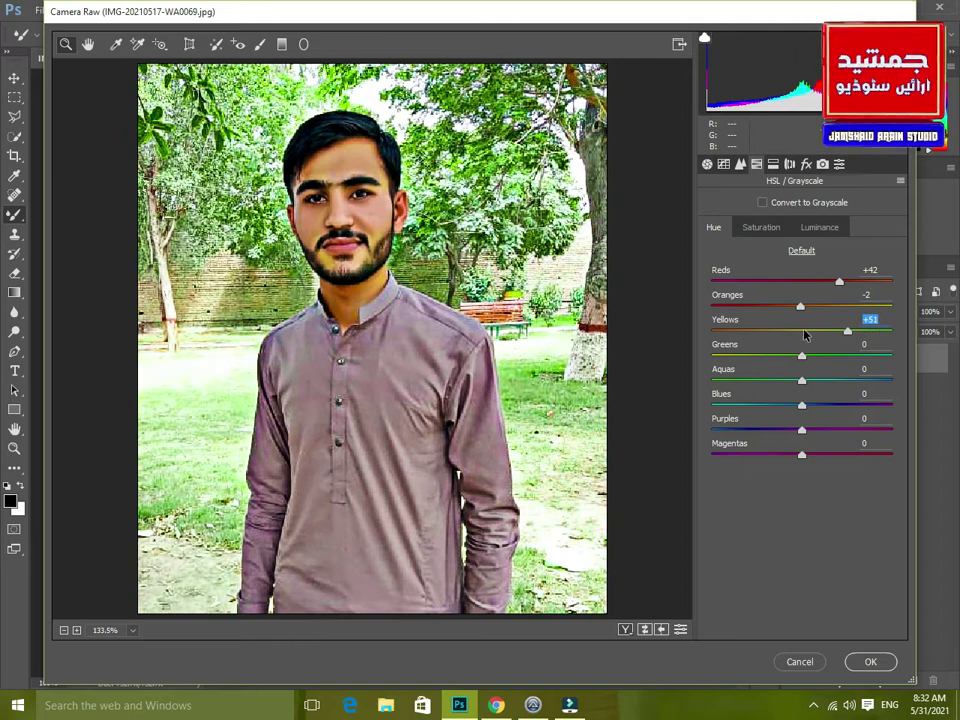
drag(862, 338, 735, 385)
mouse_move(797, 383)
mouse_down()
mouse_move(812, 386)
mouse_move(798, 383)
mouse_up()
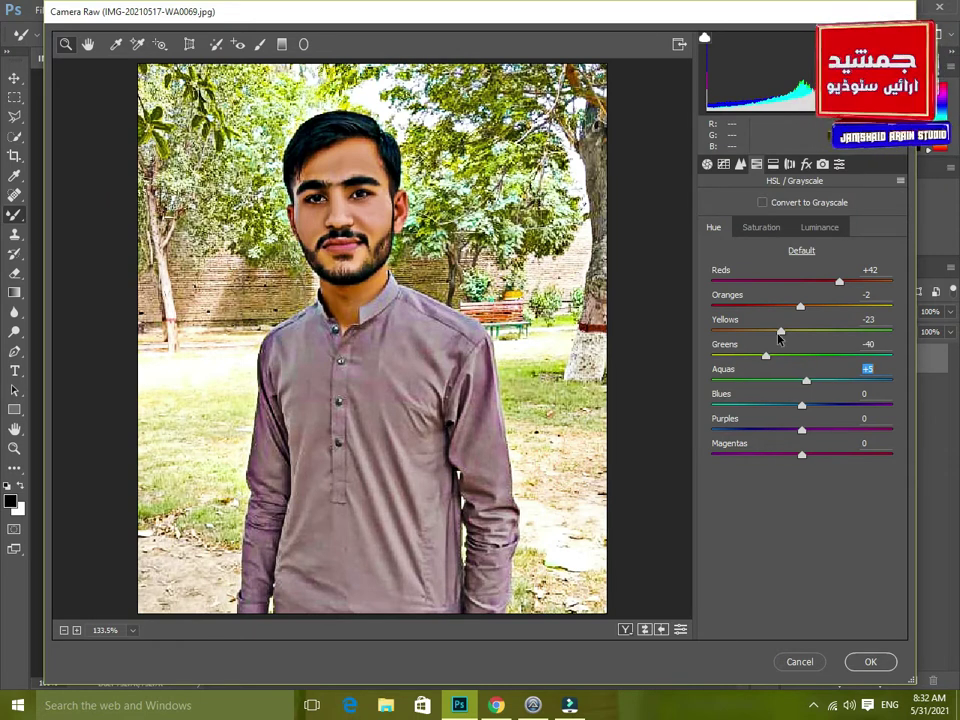
- Set the HSL saturation to Reds +8, Oranges -43, Yellows +78 and Greens +100
click(761, 227)
drag(808, 288, 842, 285)
click(768, 309)
drag(768, 311, 762, 309)
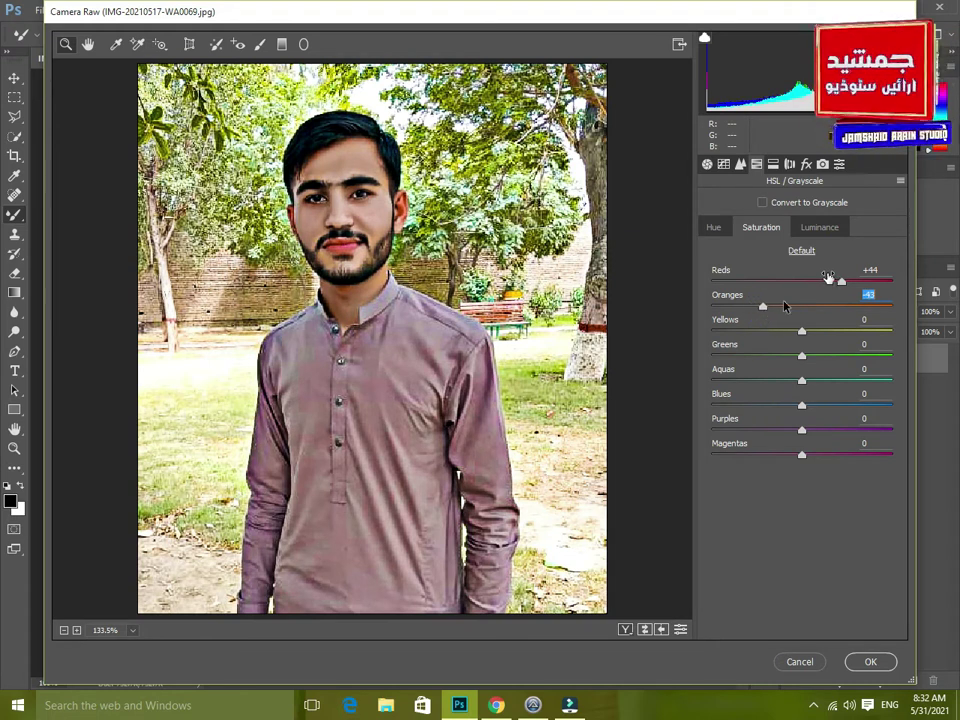
drag(842, 281, 810, 289)
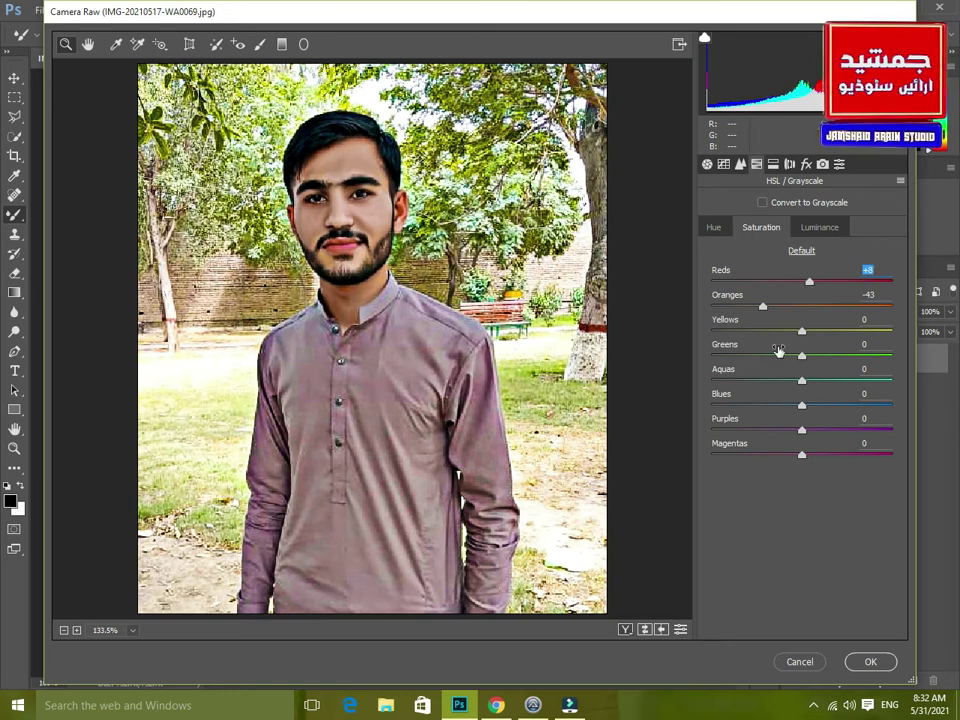
drag(803, 331, 814, 331)
drag(887, 337, 900, 335)
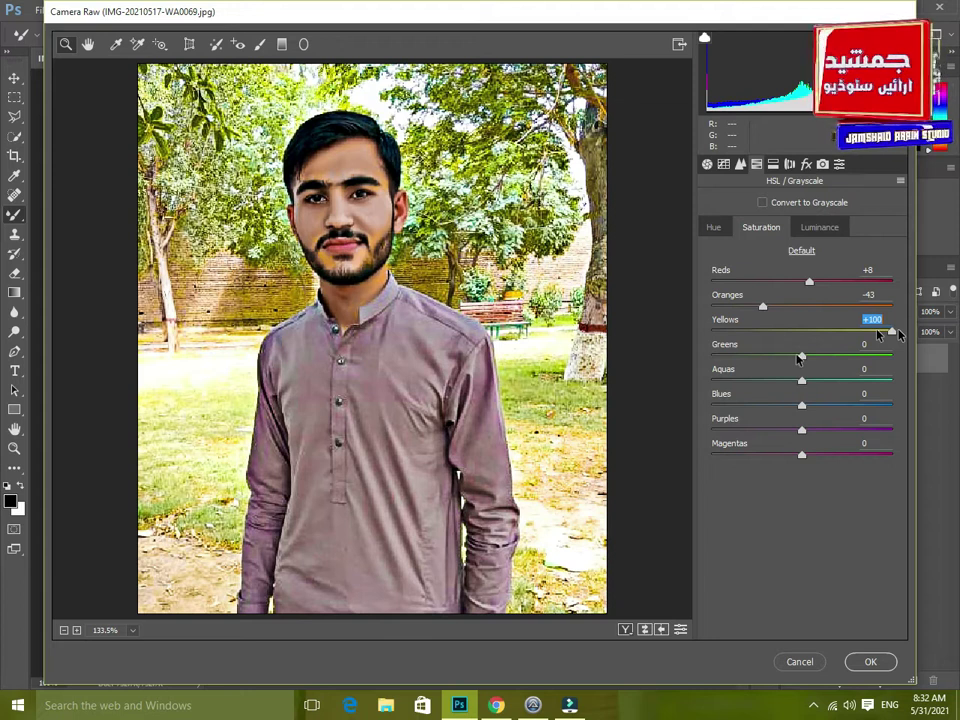
drag(801, 356, 930, 360)
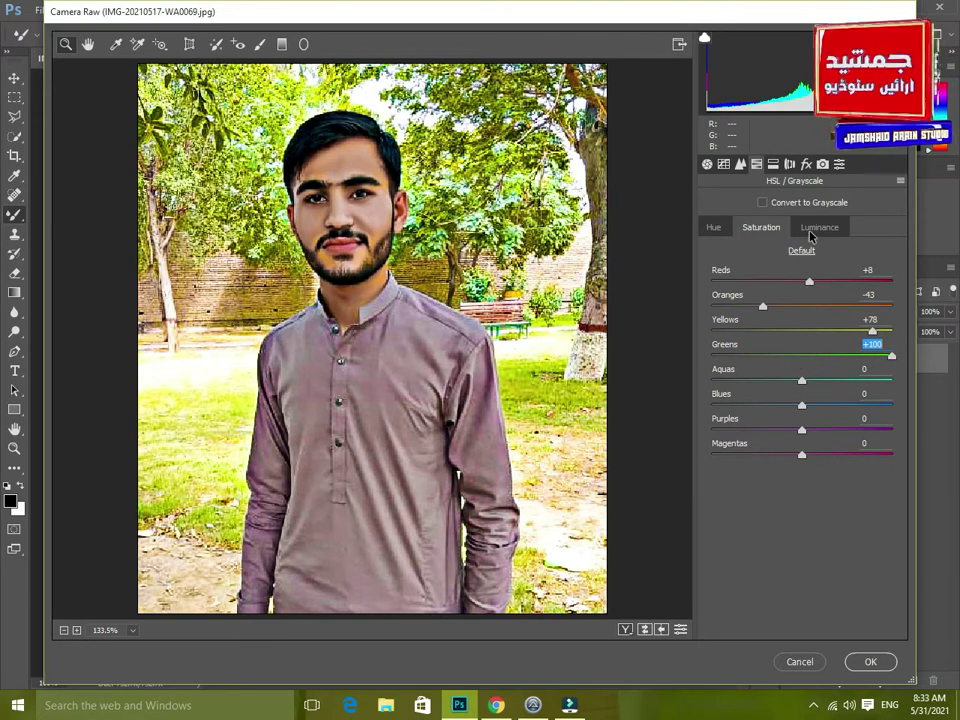
- Set the HSL luminance to Reds -10, Oranges +18 and Yellows +6, and apply the Camera Raw Filter
click(812, 230)
drag(801, 282, 820, 307)
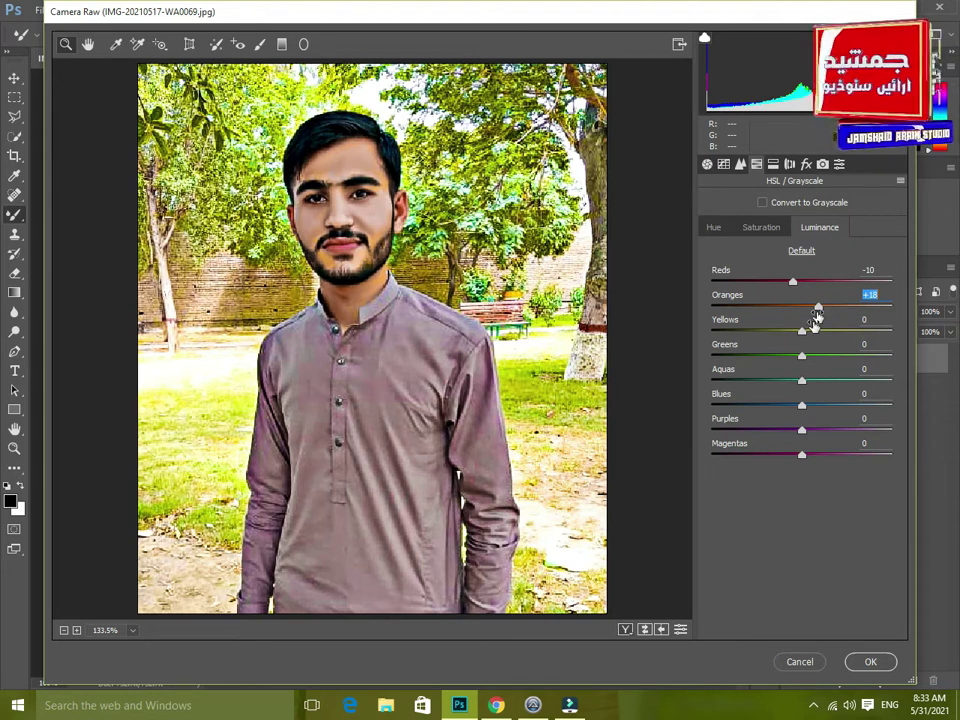
mouse_move(803, 331)
mouse_down()
mouse_move(857, 330)
mouse_move(807, 330)
mouse_up()
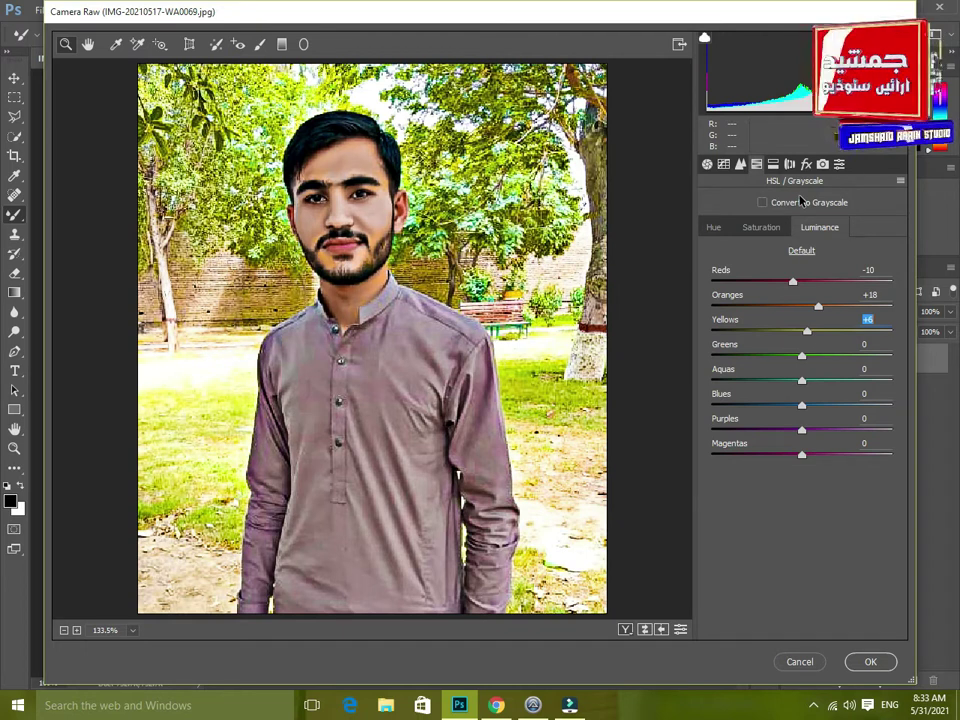
click(839, 165)
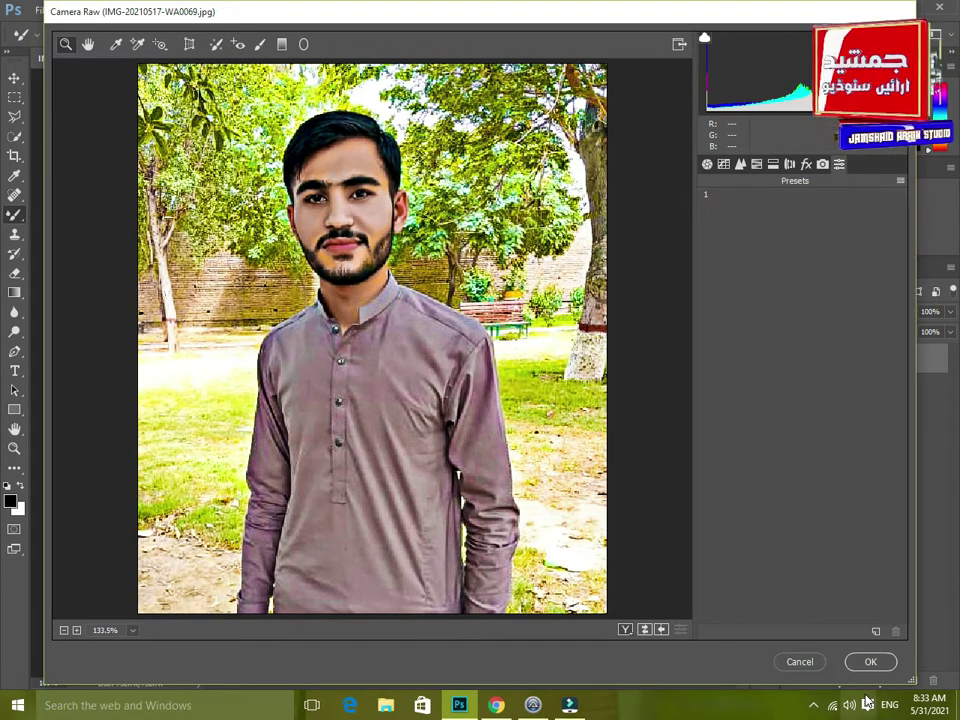
click(870, 662)
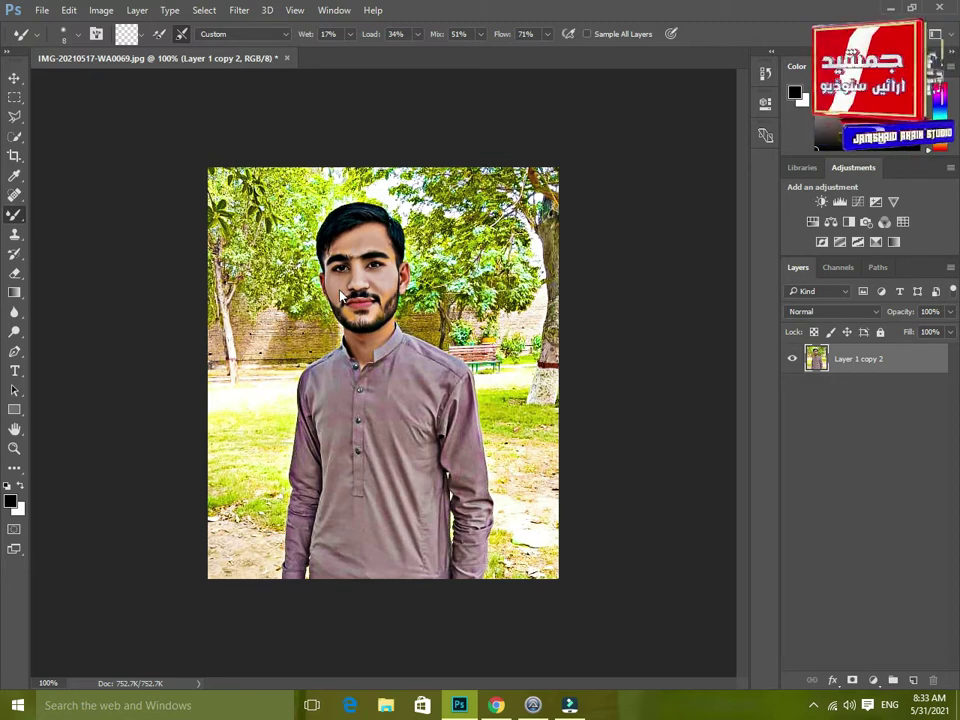
- Open the Liquify filter and use the Face Tool to widen the face slightly and lower the Forehead to -100
key(ctrl+shift+x)
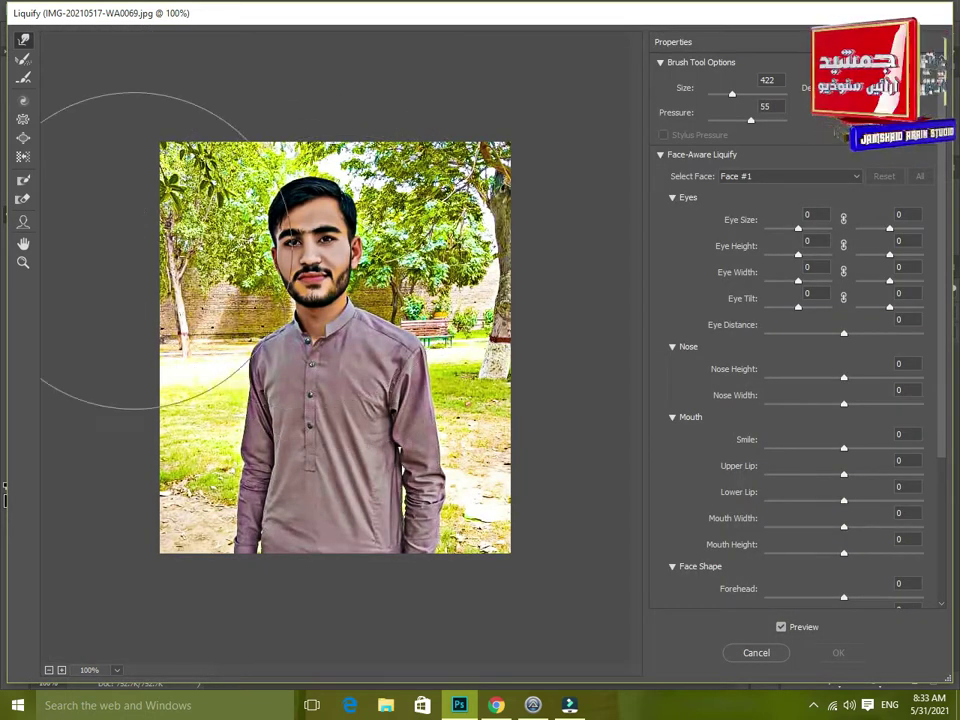
click(17, 230)
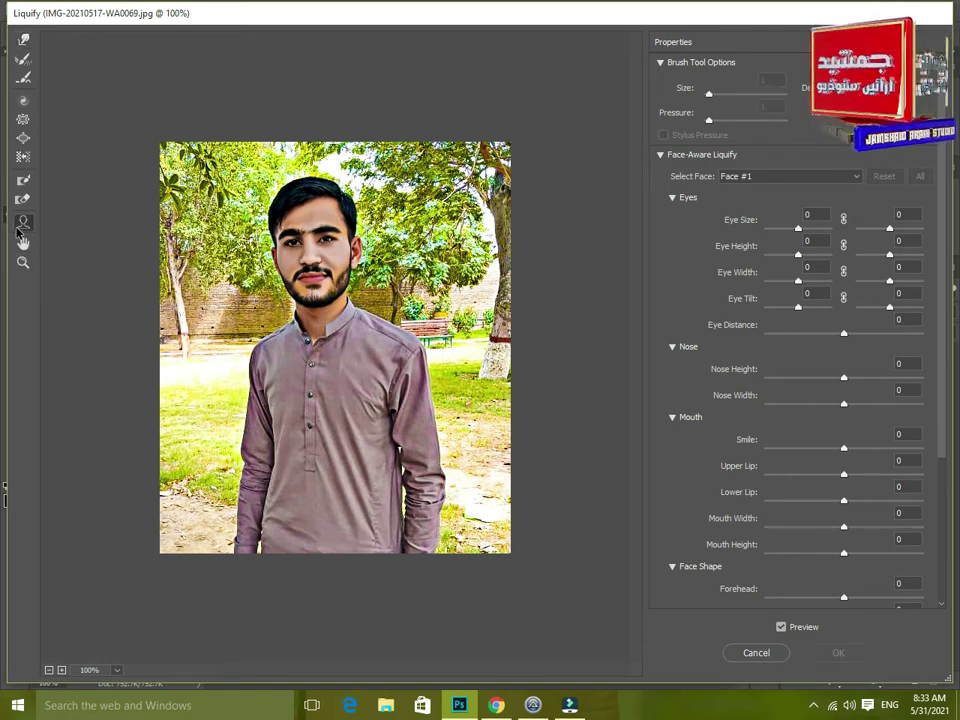
key(ctrl+plus)
key(ctrl+plus)
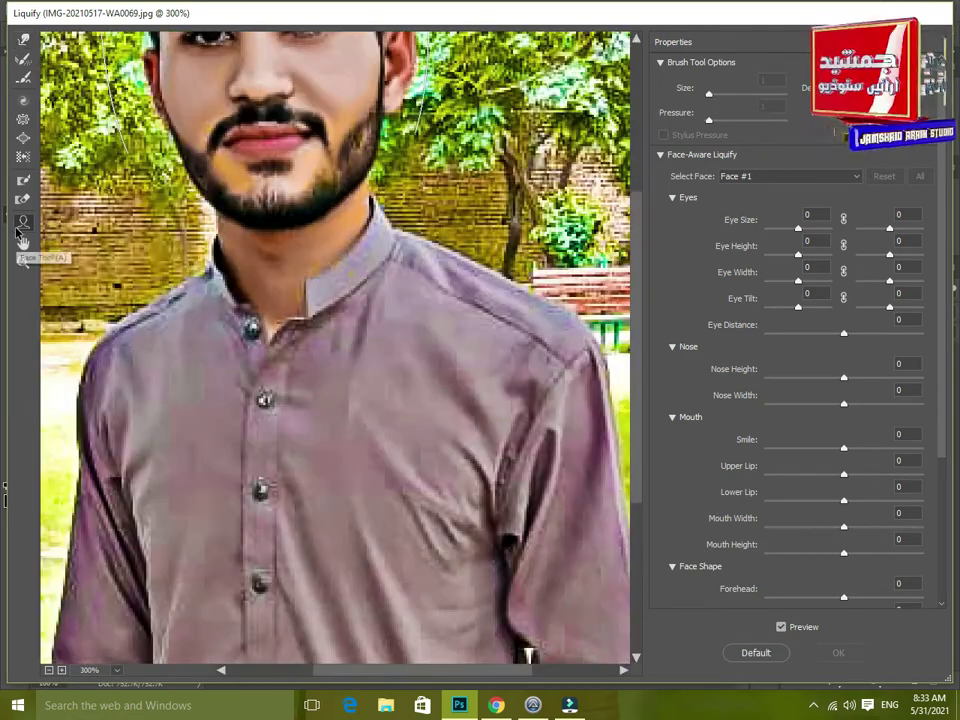
scroll(374, 95, up, 1)
scroll(360, 140, up, 4)
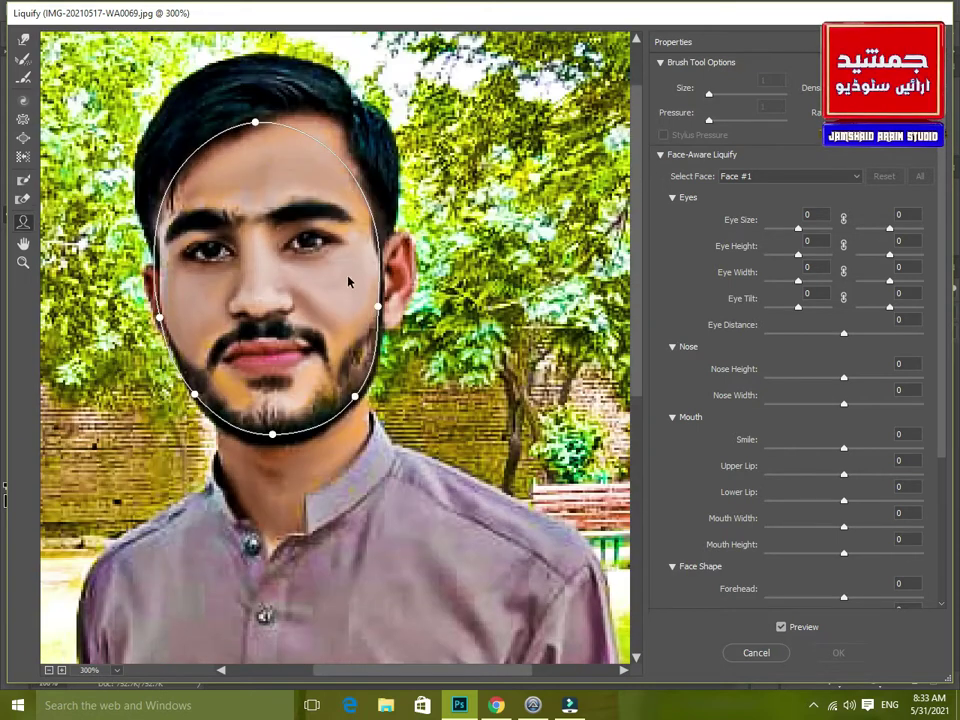
drag(375, 307, 387, 314)
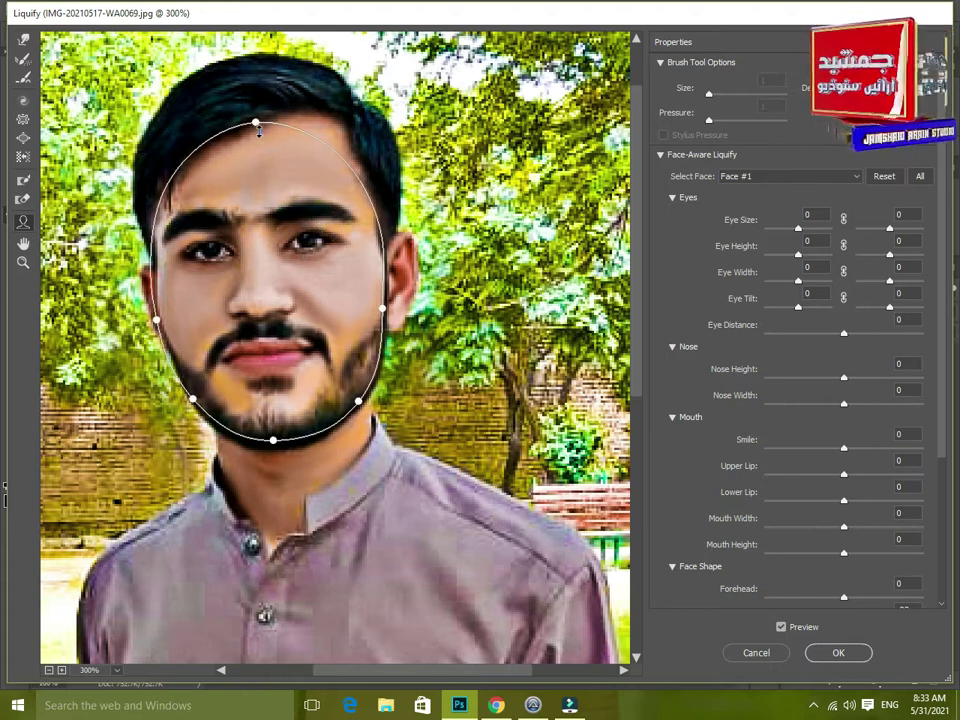
drag(259, 131, 261, 158)
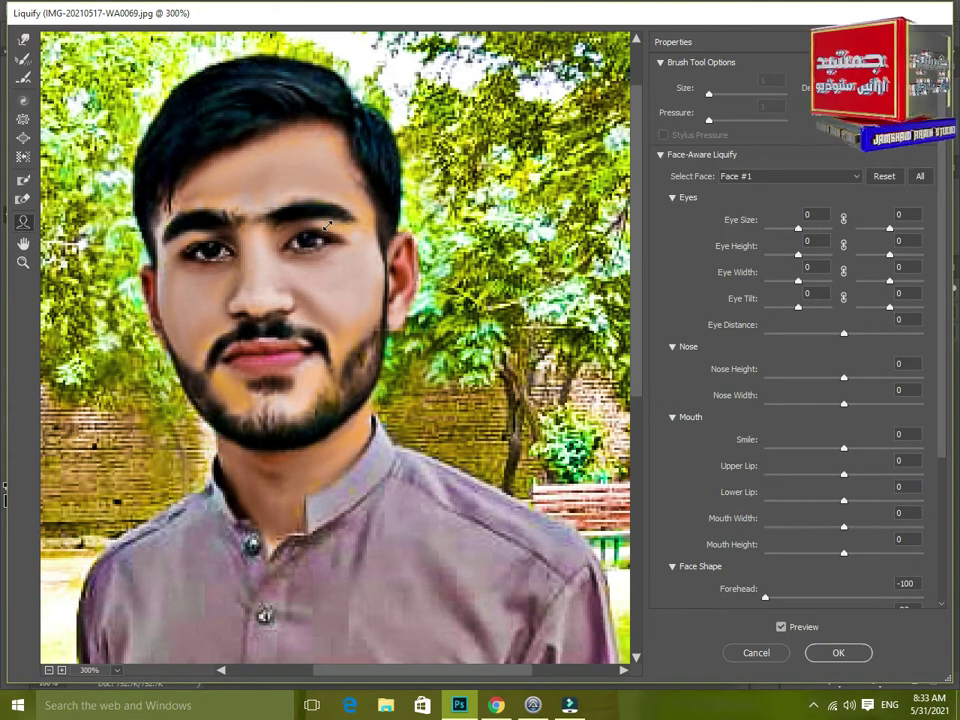
- Enlarge the eyes to Eye Size 81 and 100, and reshape the mouth with Upper Lip -26, Lower Lip -54 and Mouth Width 18
drag(342, 219, 345, 216)
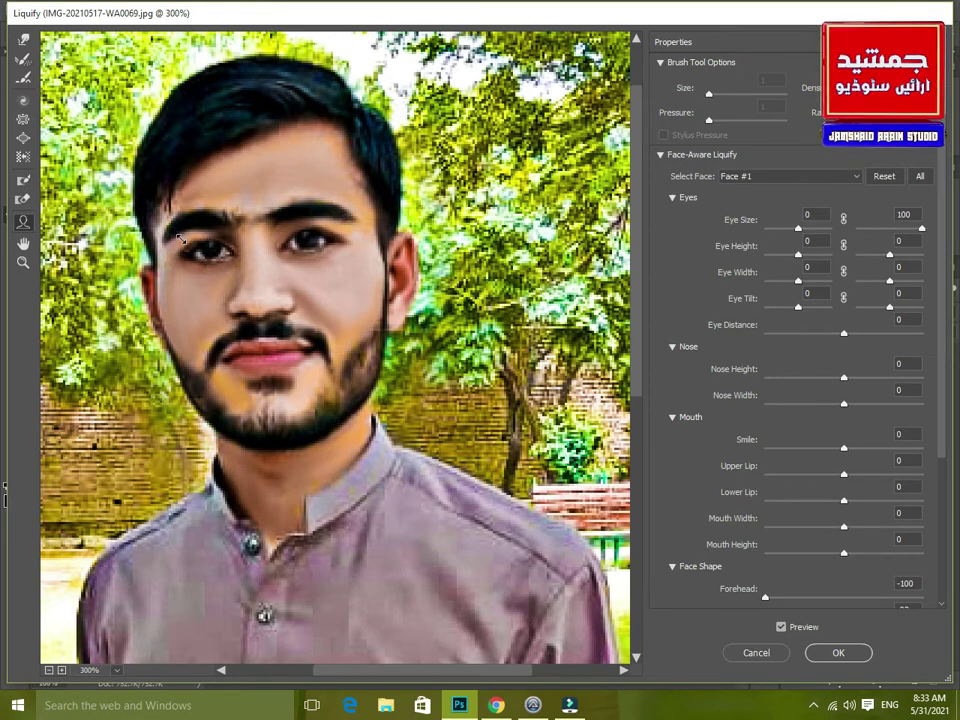
drag(180, 238, 175, 236)
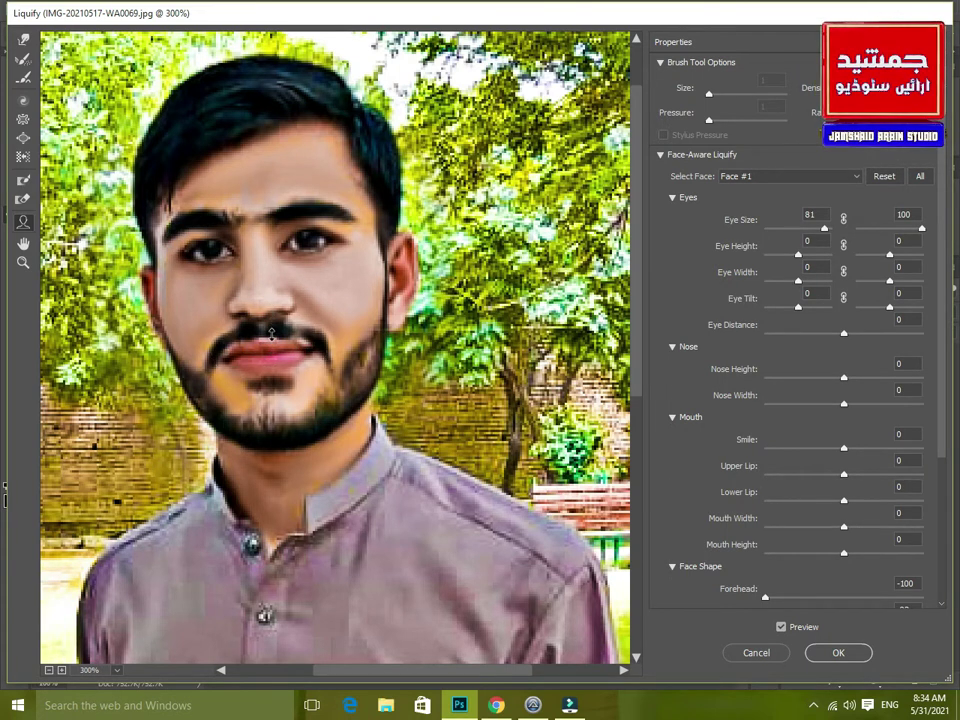
drag(270, 340, 270, 367)
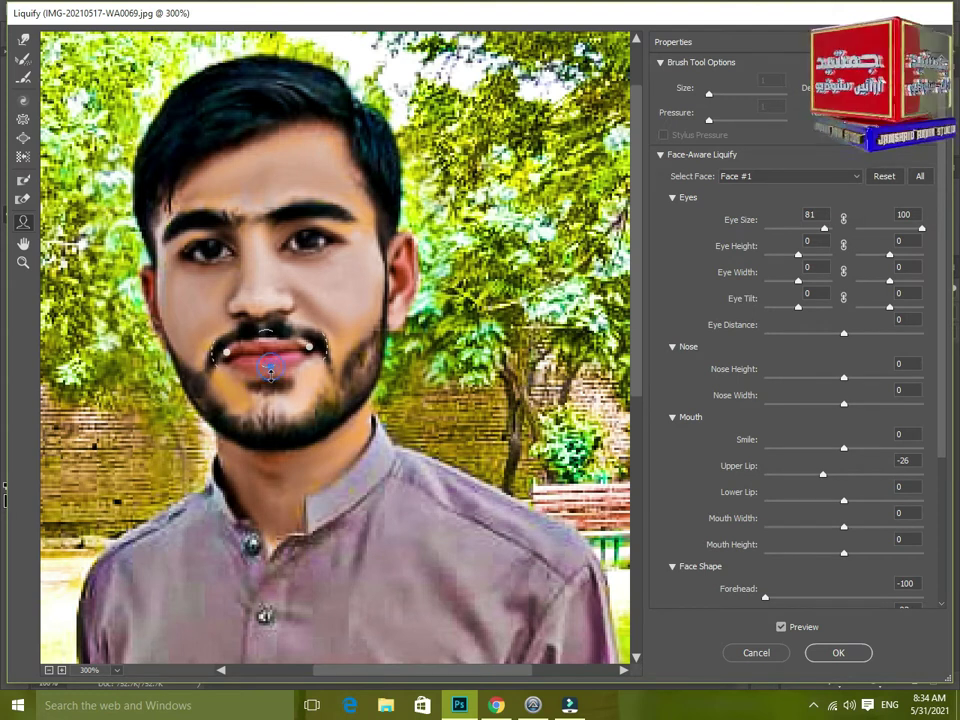
drag(271, 376, 289, 374)
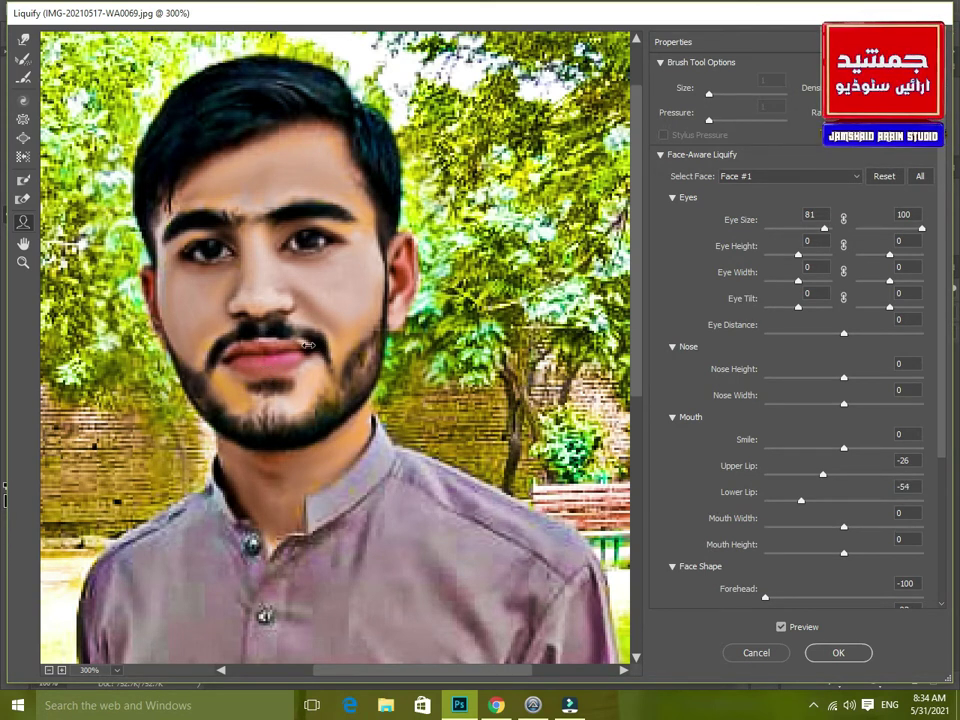
drag(313, 345, 316, 346)
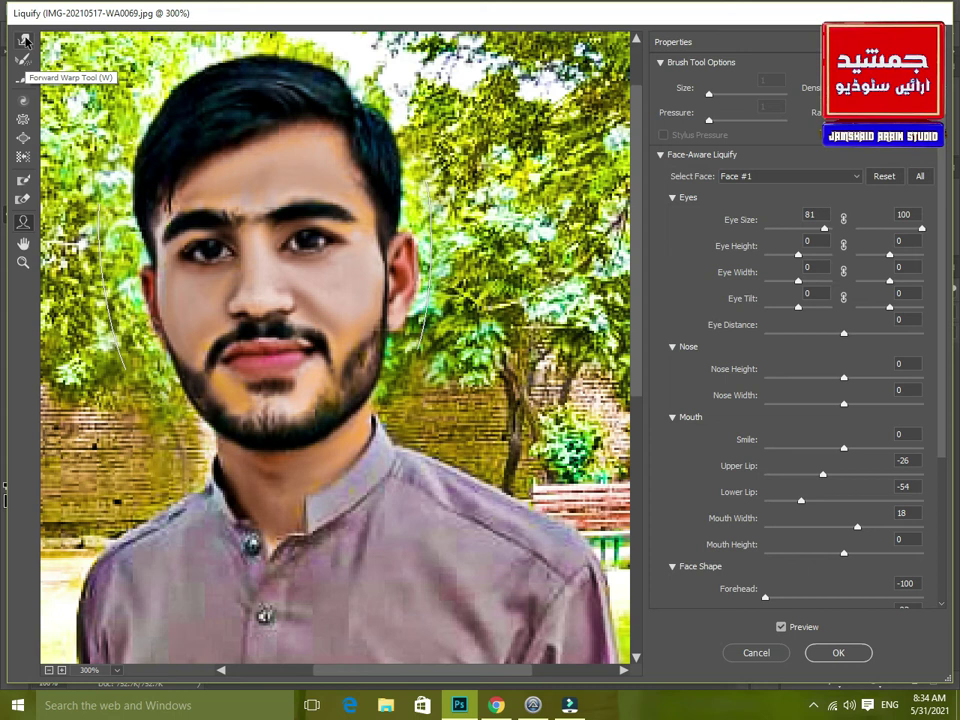
- Raise the top of the hair with the Forward Warp Tool, reducing the brush size to 100, and apply Liquify
click(25, 42)
scroll(330, 100, up, 2)
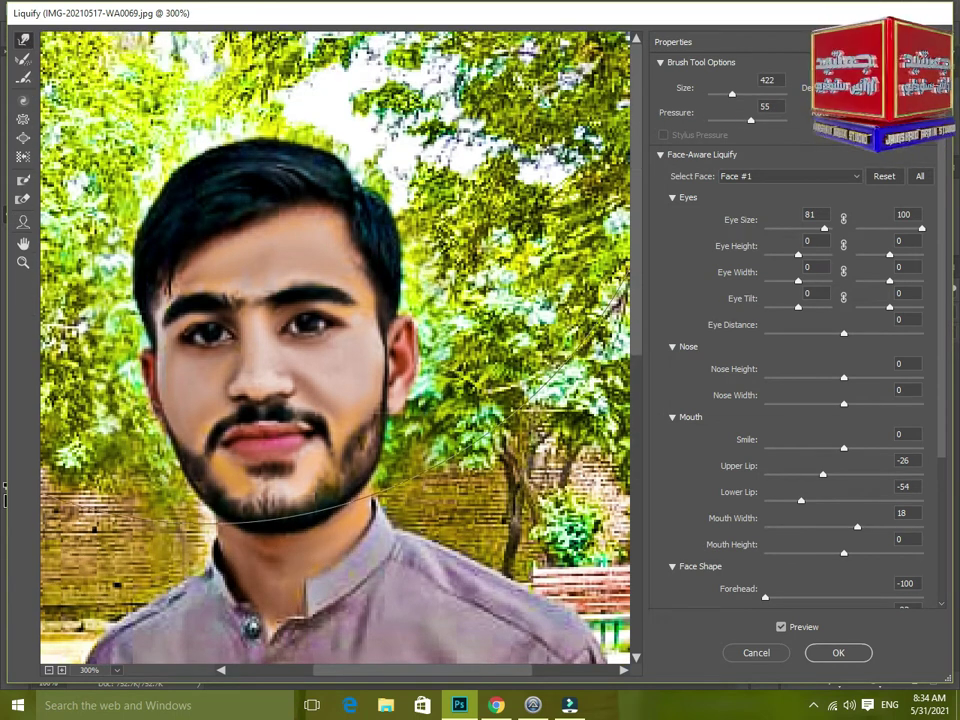
click(720, 95)
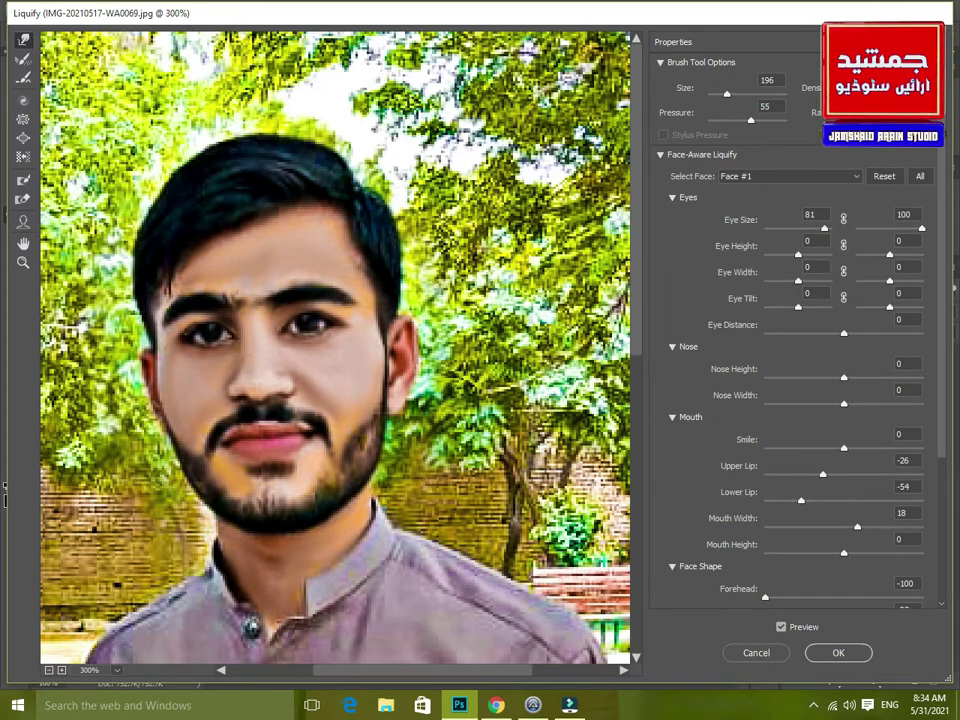
key(ctrl+minus)
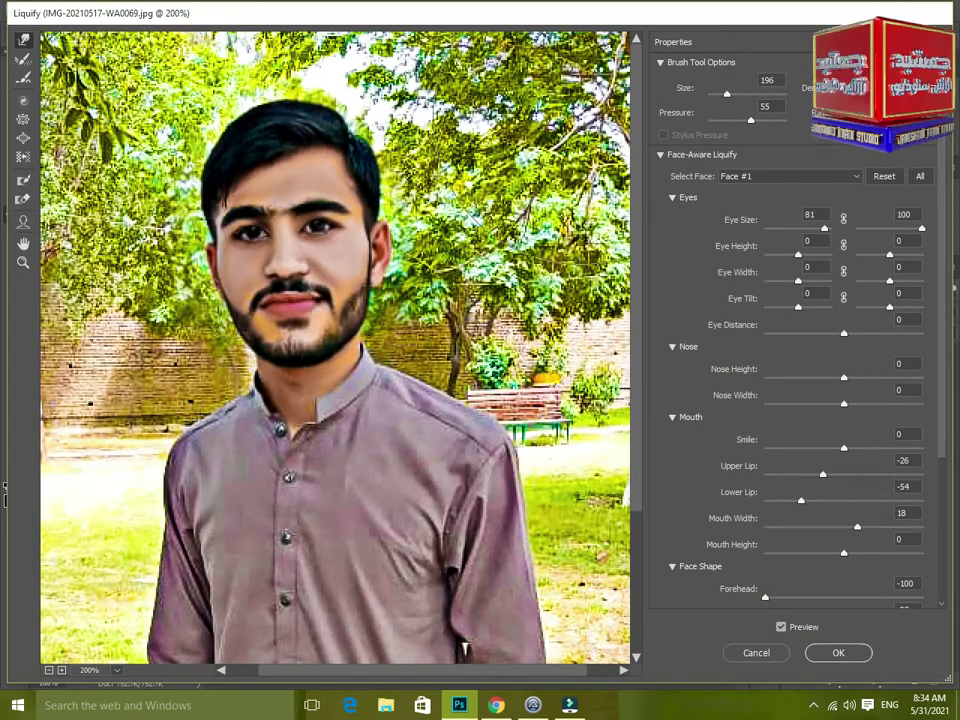
click(772, 79)
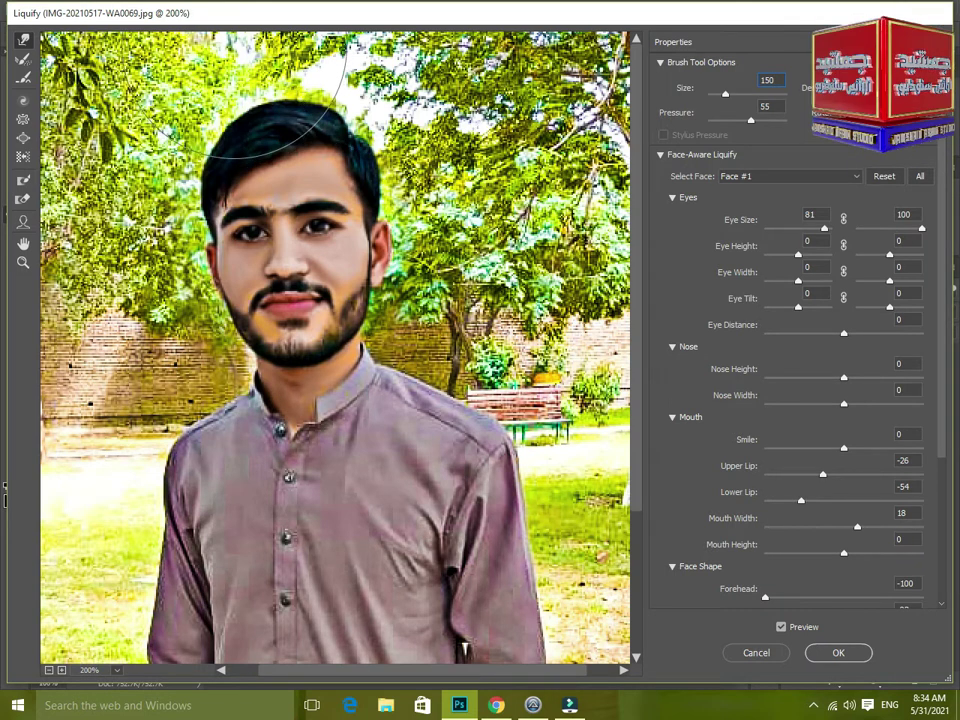
click(234, 41)
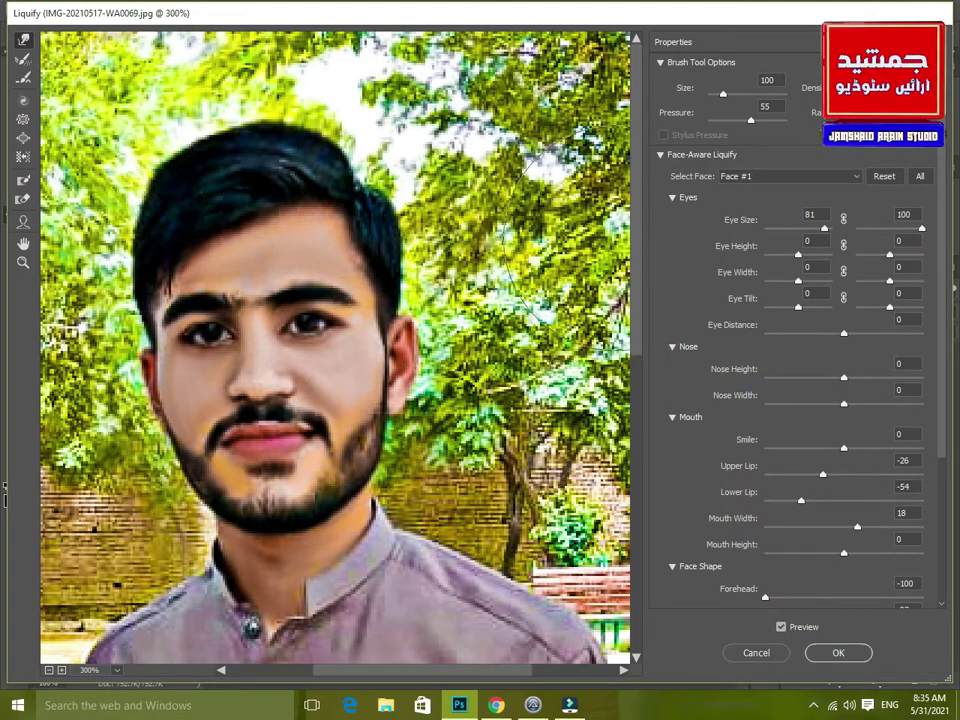
key(ctrl+1)
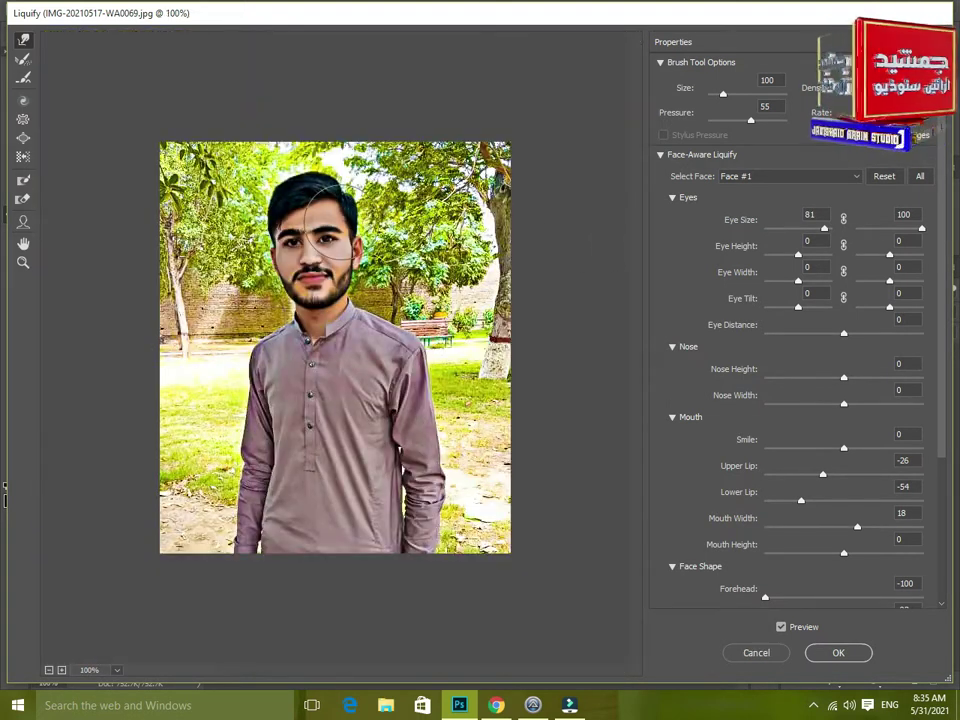
key(Return)
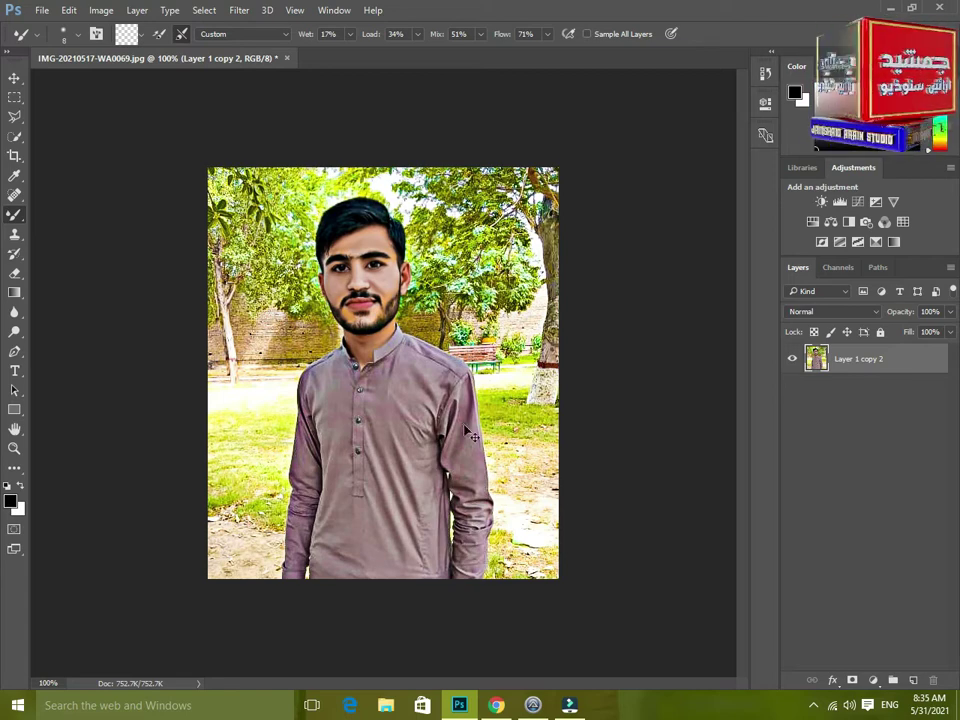
- Select the skin of the face, ears and neck with the Quick Selection tool in add mode at brush size 30
key(ctrl+plus)
key(ctrl+plus)
key(ctrl+plus)
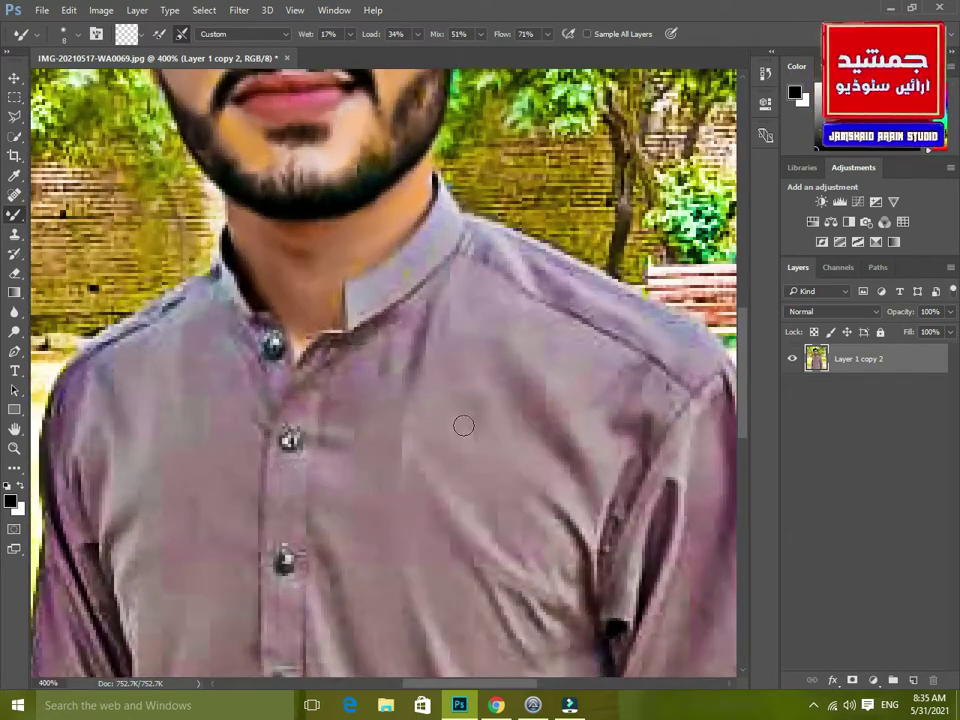
scroll(464, 426, up, 10)
key(w)
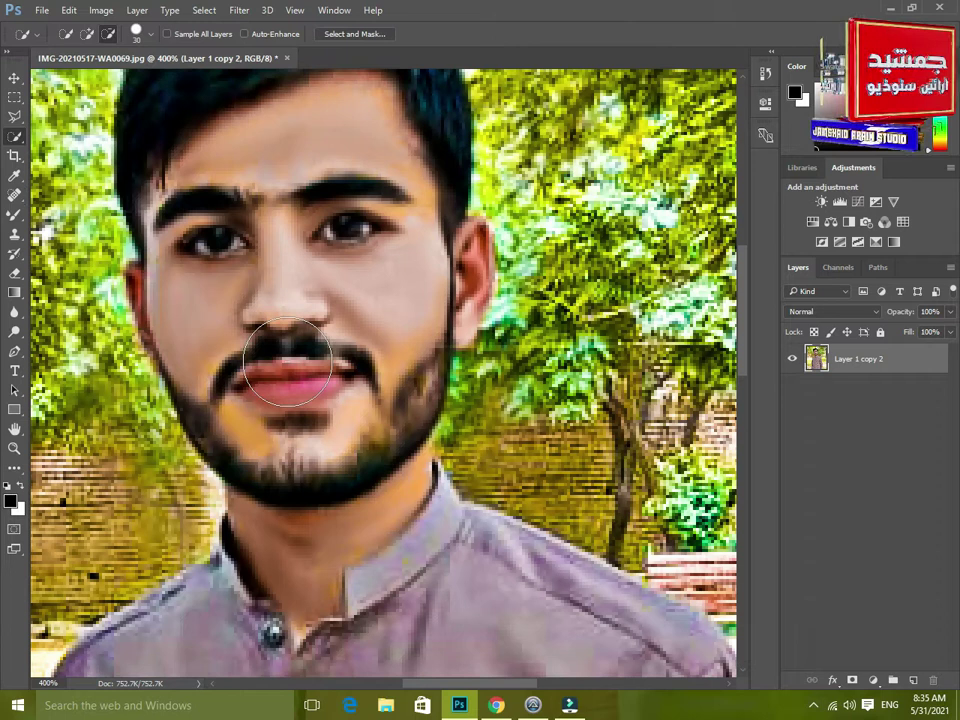
scroll(289, 310, up, 4)
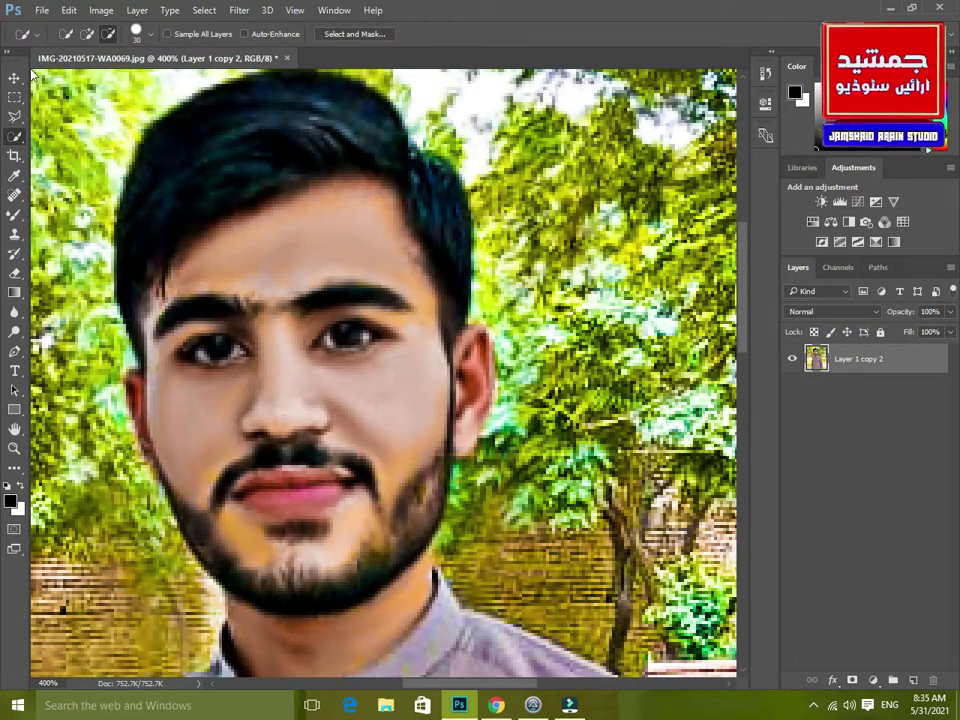
click(88, 33)
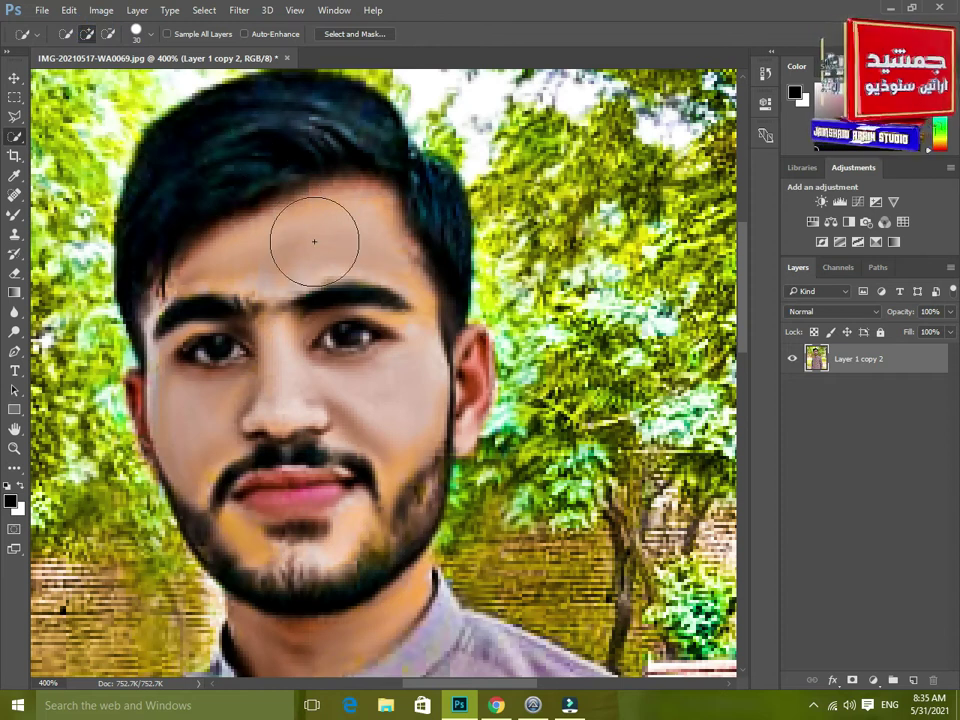
mouse_move(313, 285)
mouse_down()
mouse_move(317, 379)
mouse_move(305, 410)
mouse_move(420, 403)
mouse_move(422, 379)
mouse_up()
scroll(311, 465, down, 2)
mouse_move(332, 493)
mouse_down()
mouse_move(332, 508)
mouse_move(268, 525)
mouse_move(240, 370)
mouse_up()
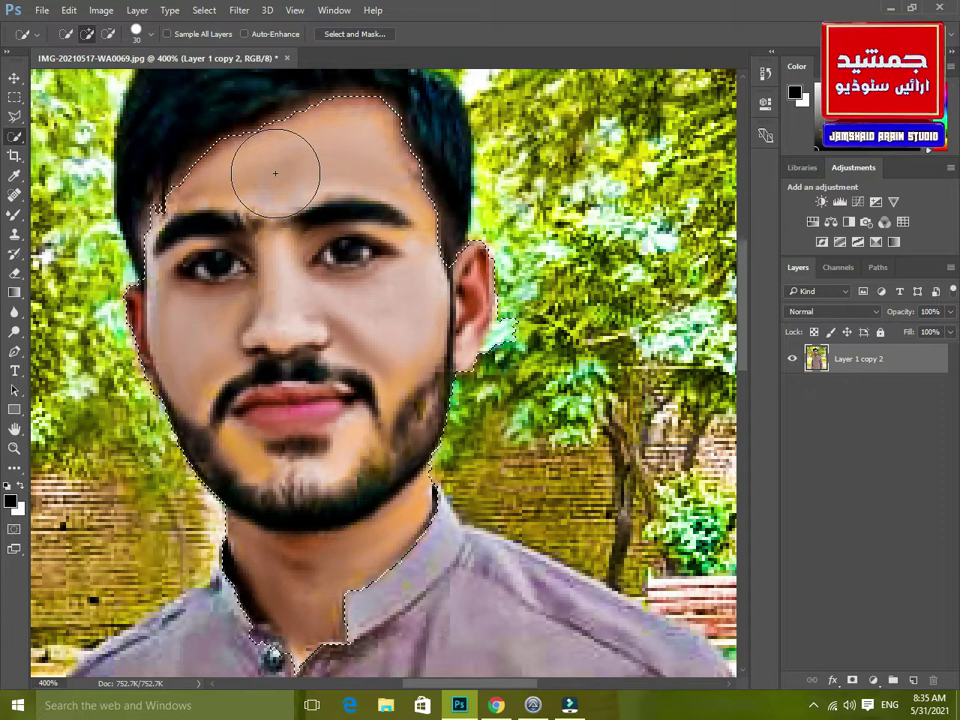
- Add a Selective Color adjustment layer masked to the selected skin of the face, ears and neck
scroll(274, 176, up, 1)
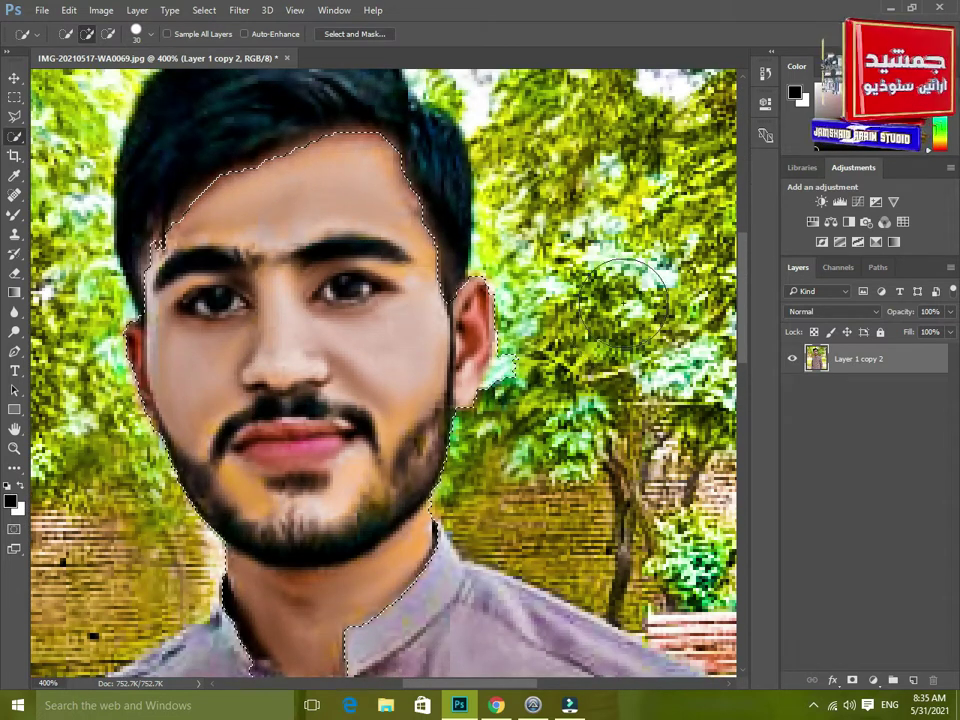
scroll(564, 436, down, 1)
scroll(570, 437, down, 2)
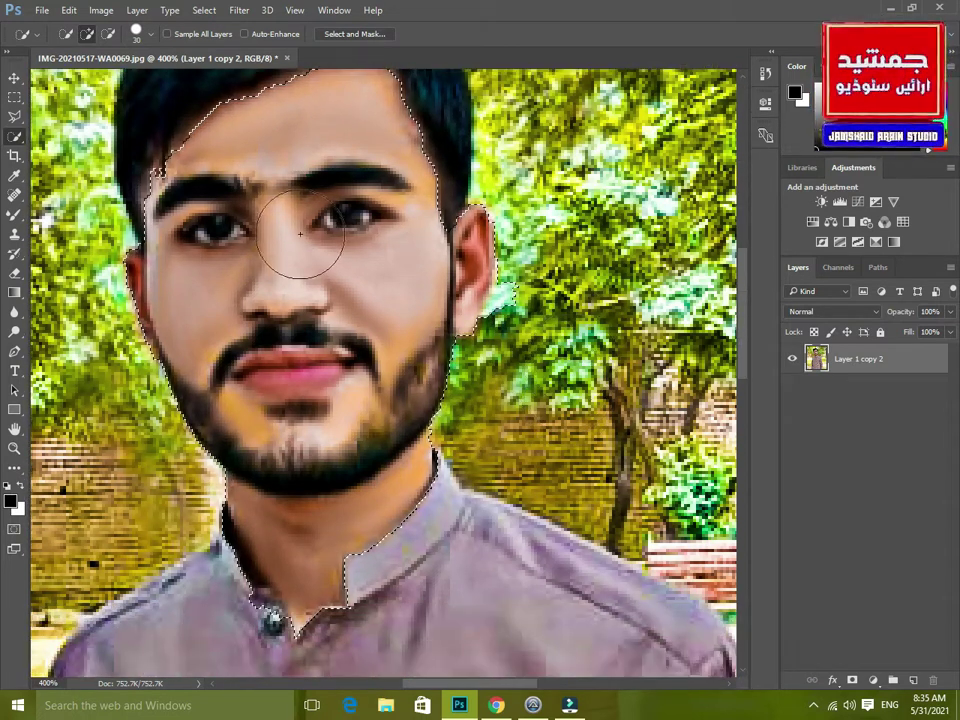
click(106, 34)
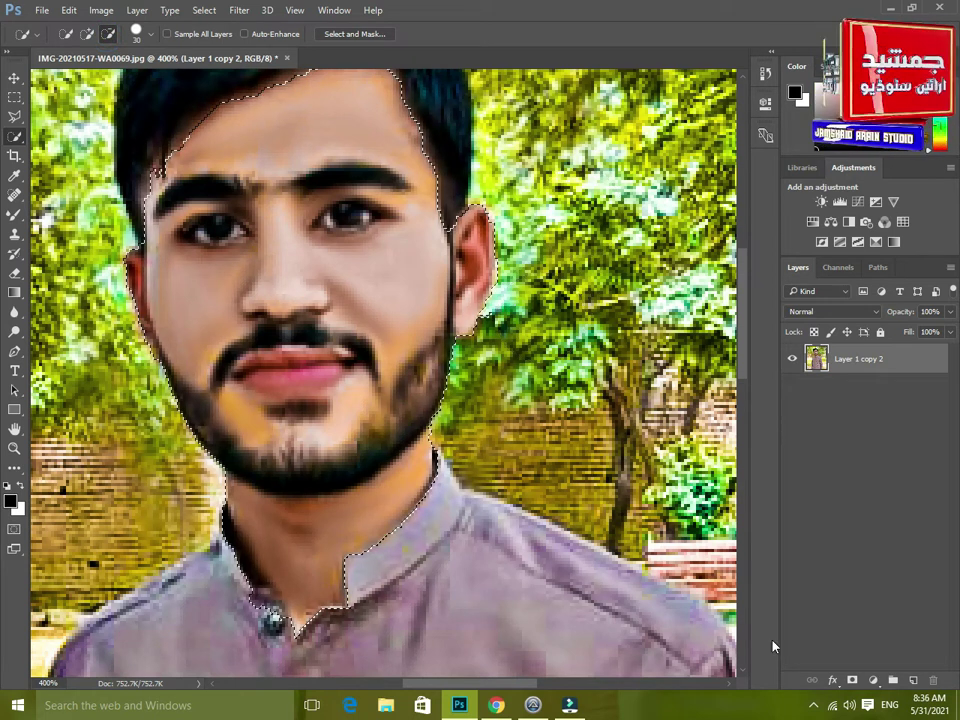
click(872, 681)
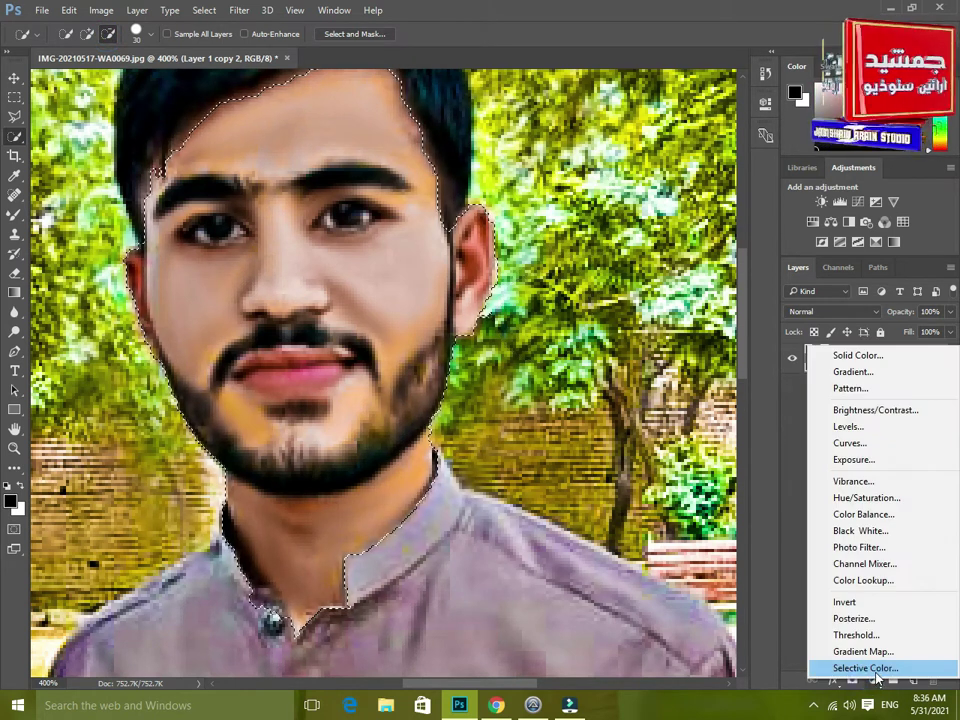
click(884, 668)
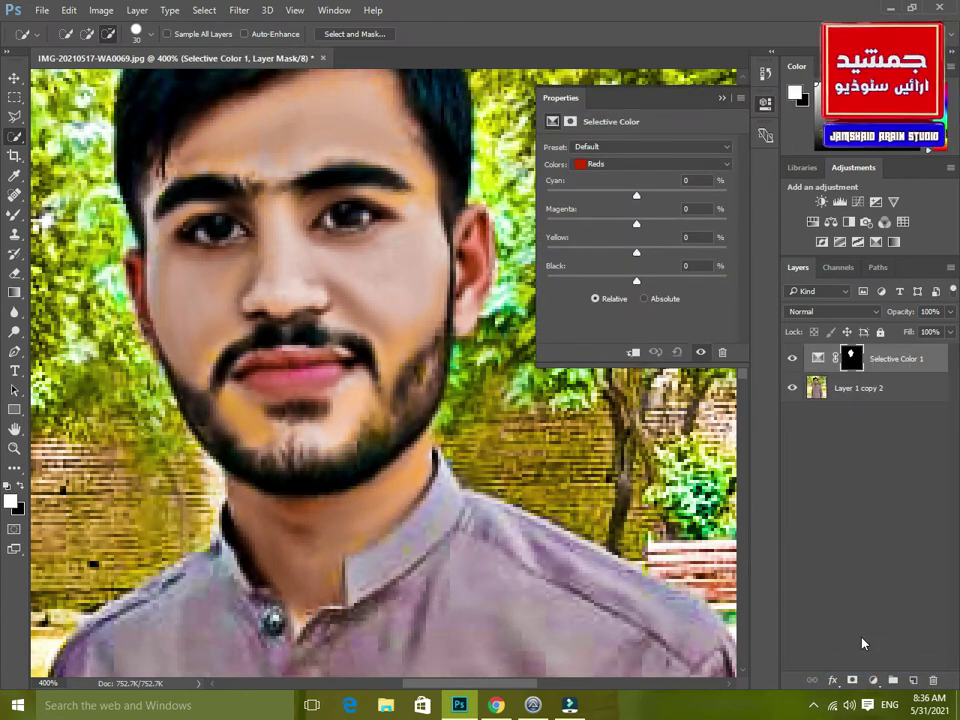
- Try the Selective Color Reds at Cyan -22, Magenta -22, Yellow -41 and Black -39, and delete the adjustment layer
key(ctrl+minus)
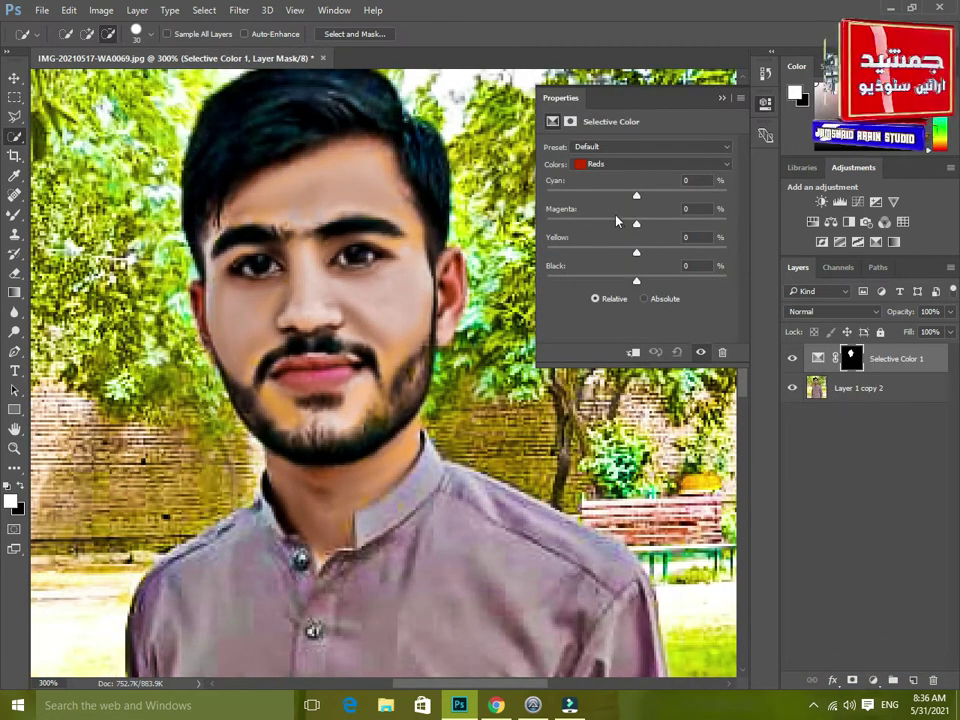
drag(628, 193, 604, 197)
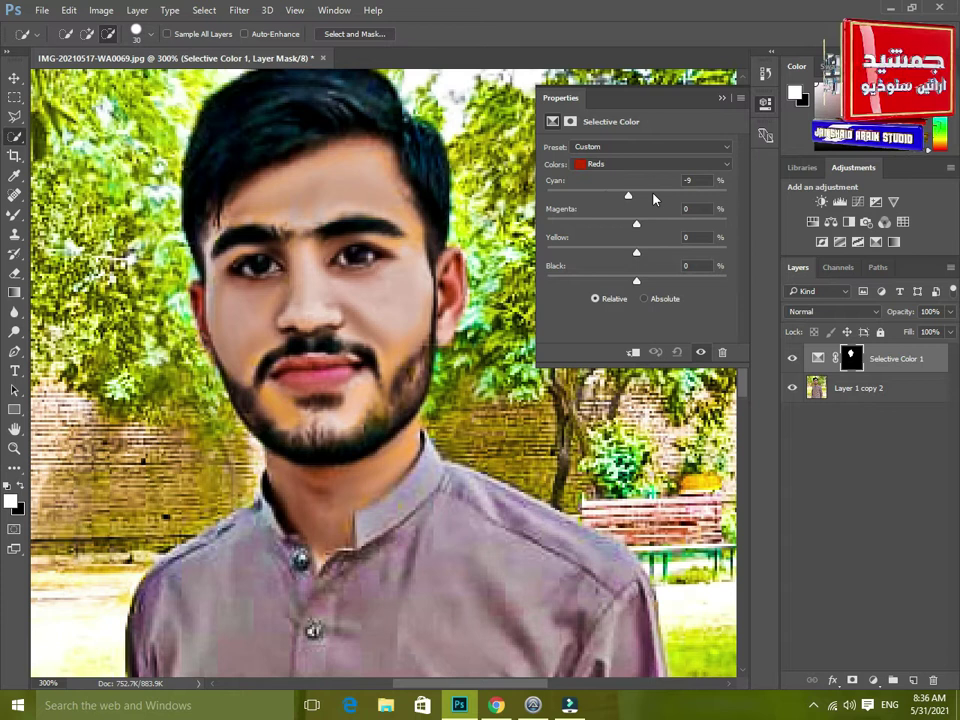
drag(636, 222, 618, 251)
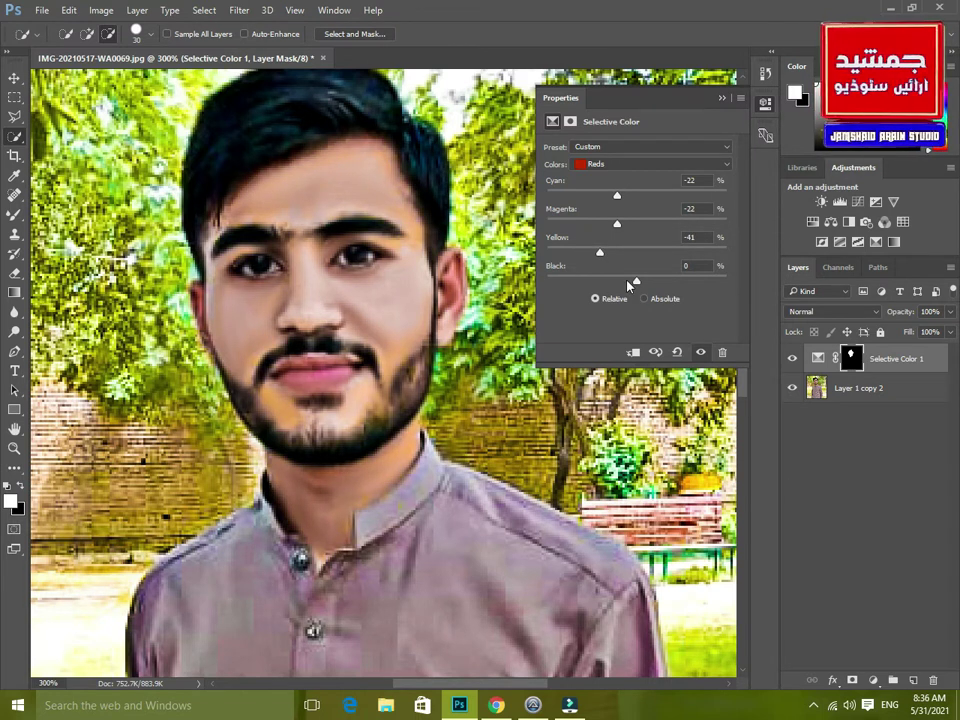
drag(635, 281, 602, 281)
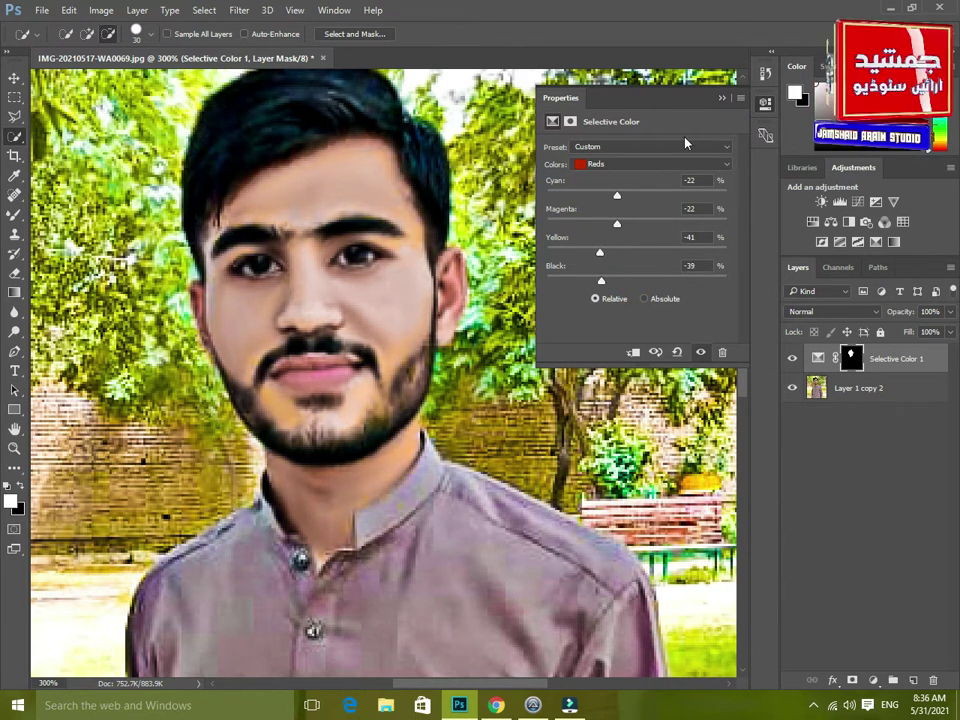
click(722, 97)
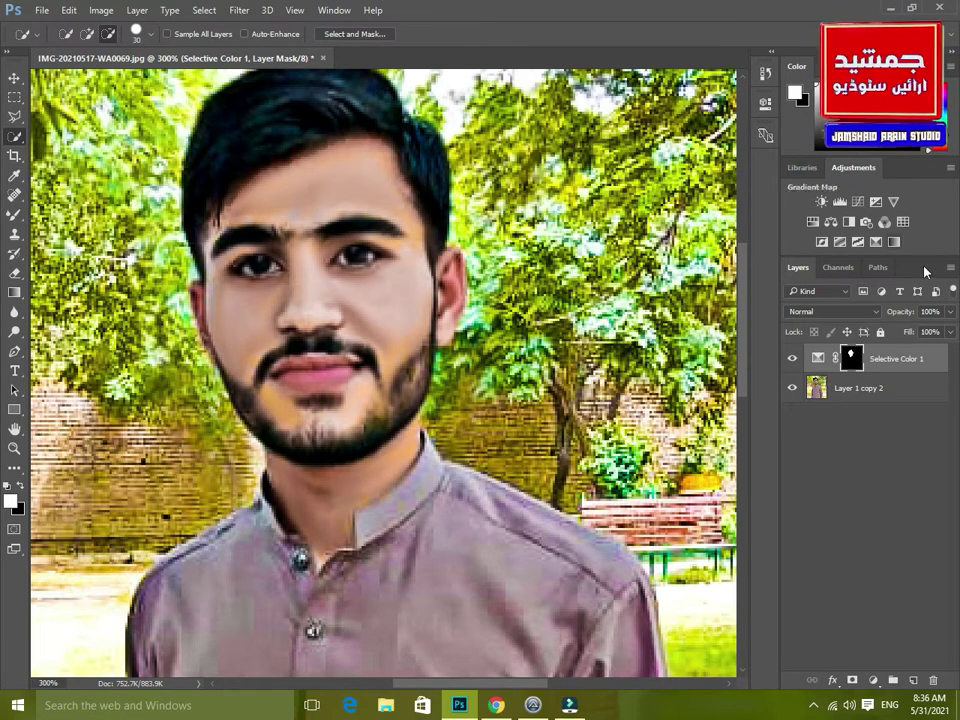
key(Delete)
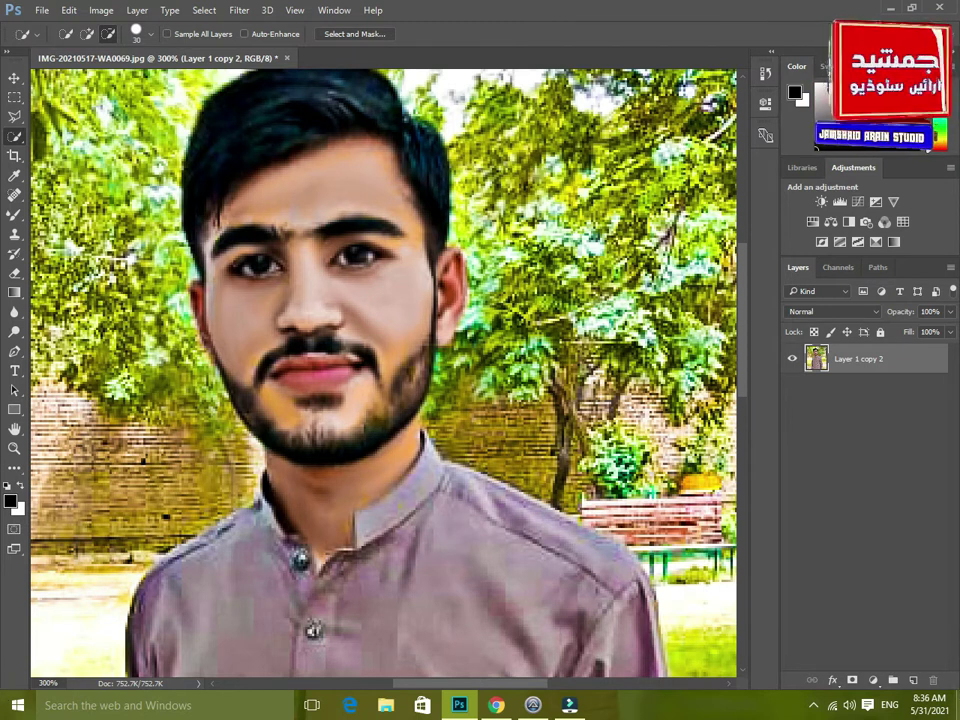
- Add a Color Lookup adjustment layer above the portrait and load the 2Strip.look 3DLUT file
click(873, 681)
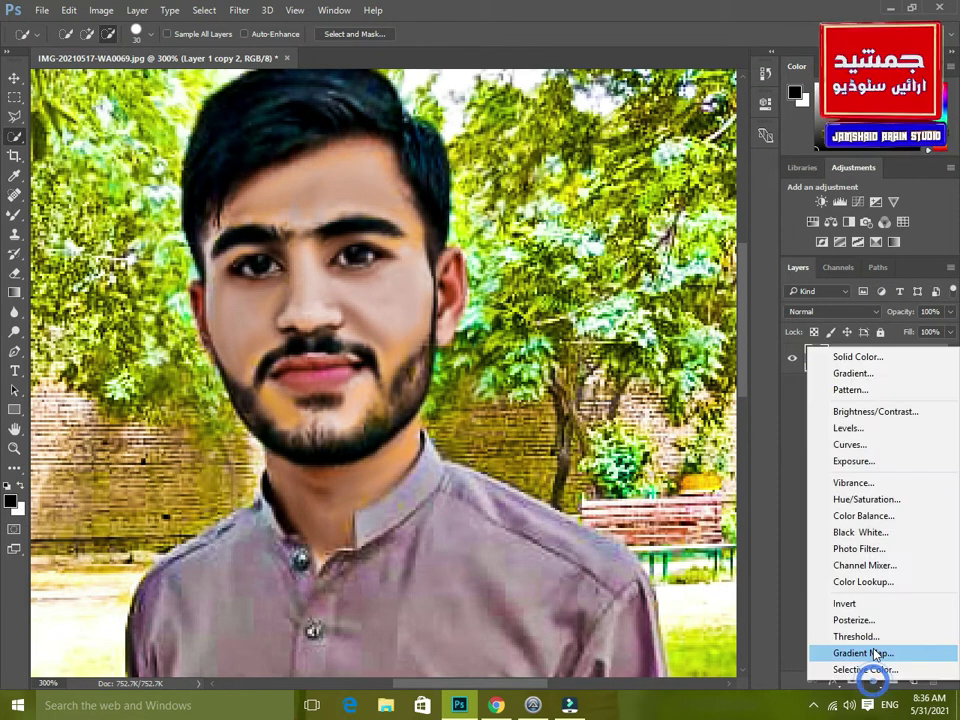
click(862, 582)
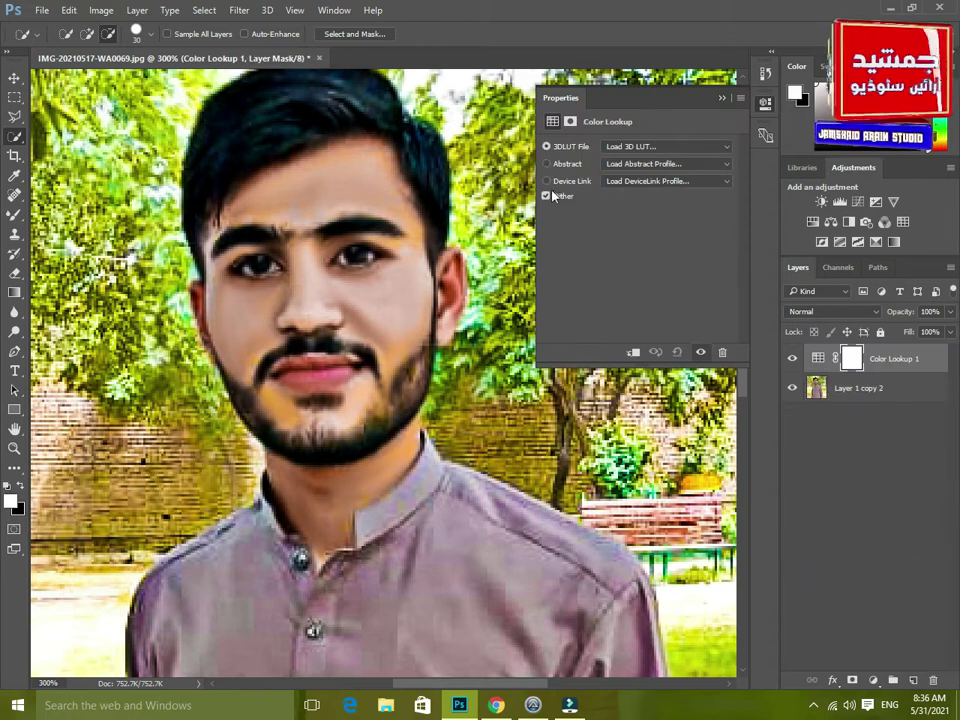
click(679, 148)
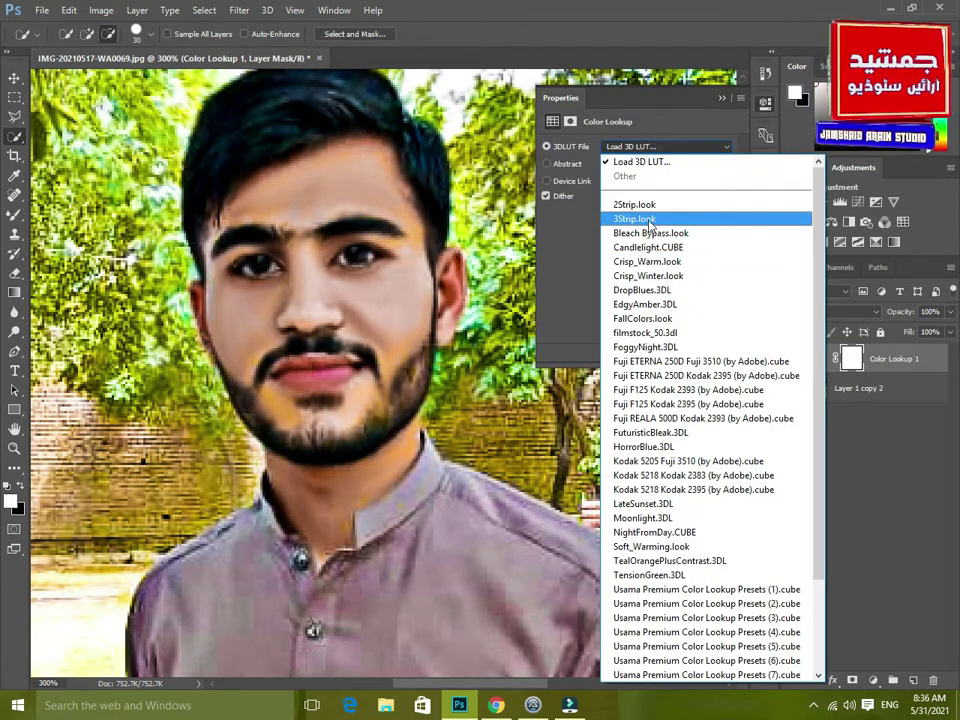
click(662, 208)
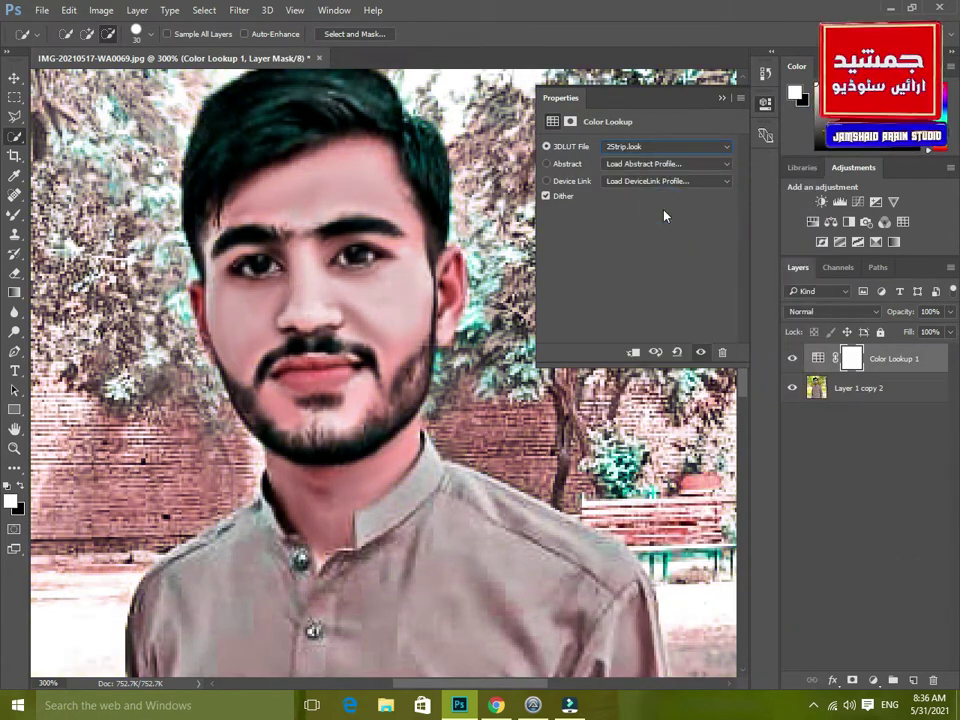
- Try the 3DLUT files Bleach Bypass.look and Usama Premium Color Lookup Presets (14).CUBE on the whole photo
key(ctrl+minus)
key(ctrl+minus)
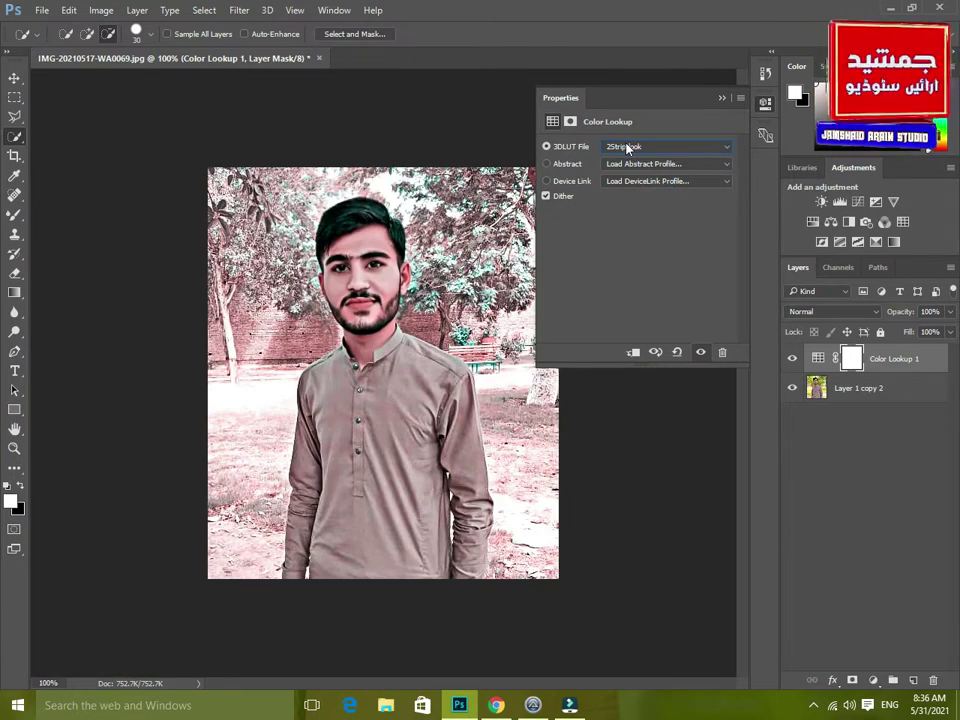
scroll(627, 148, down, 1)
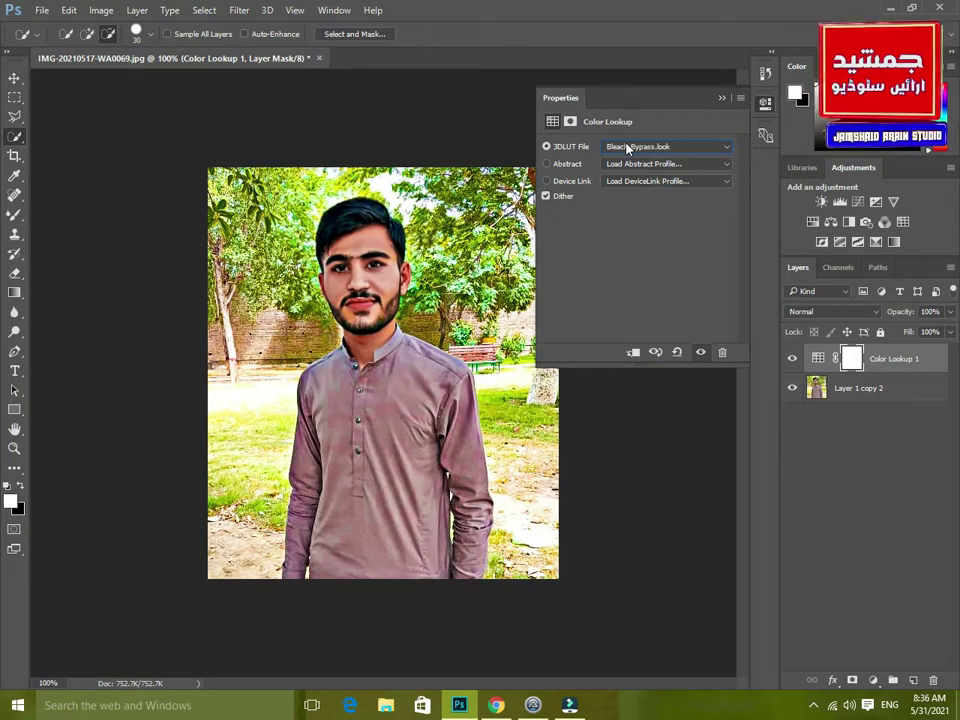
click(627, 148)
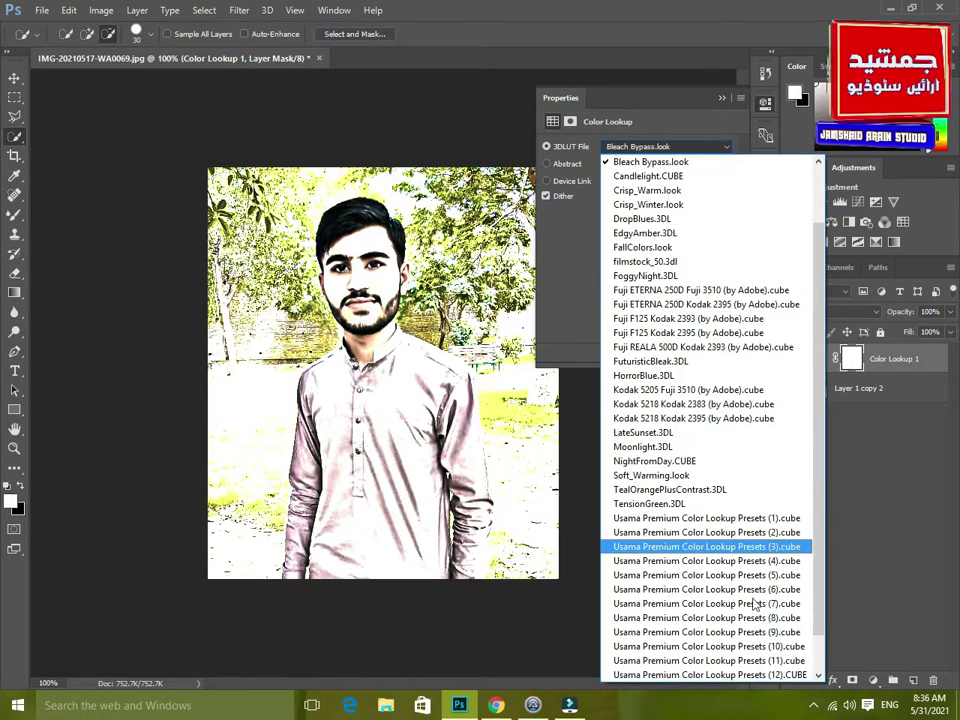
scroll(750, 605, down, 1)
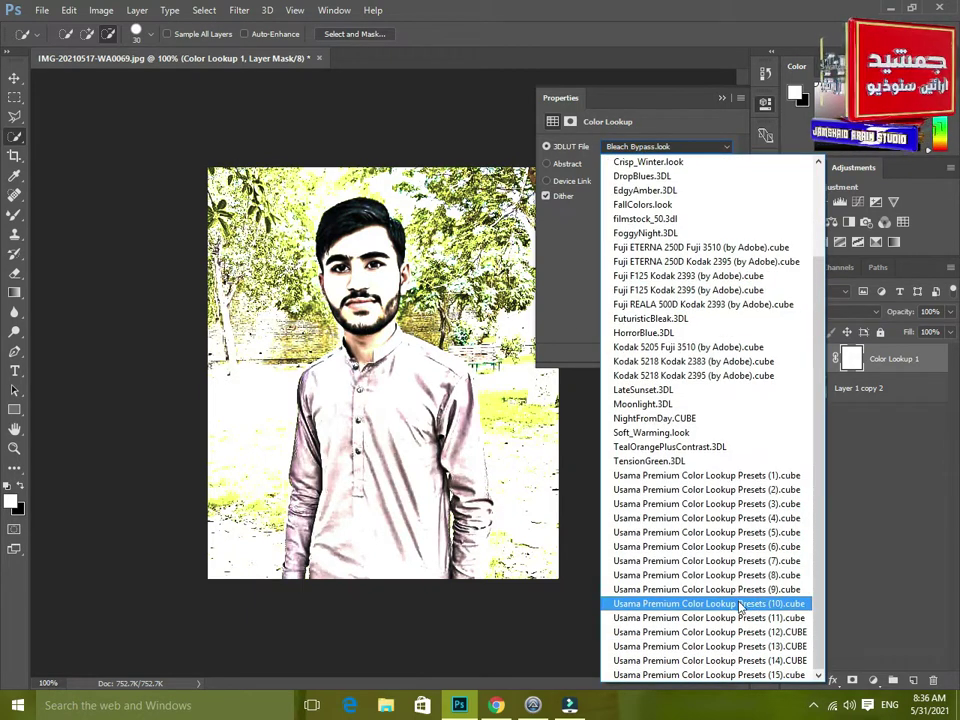
click(698, 664)
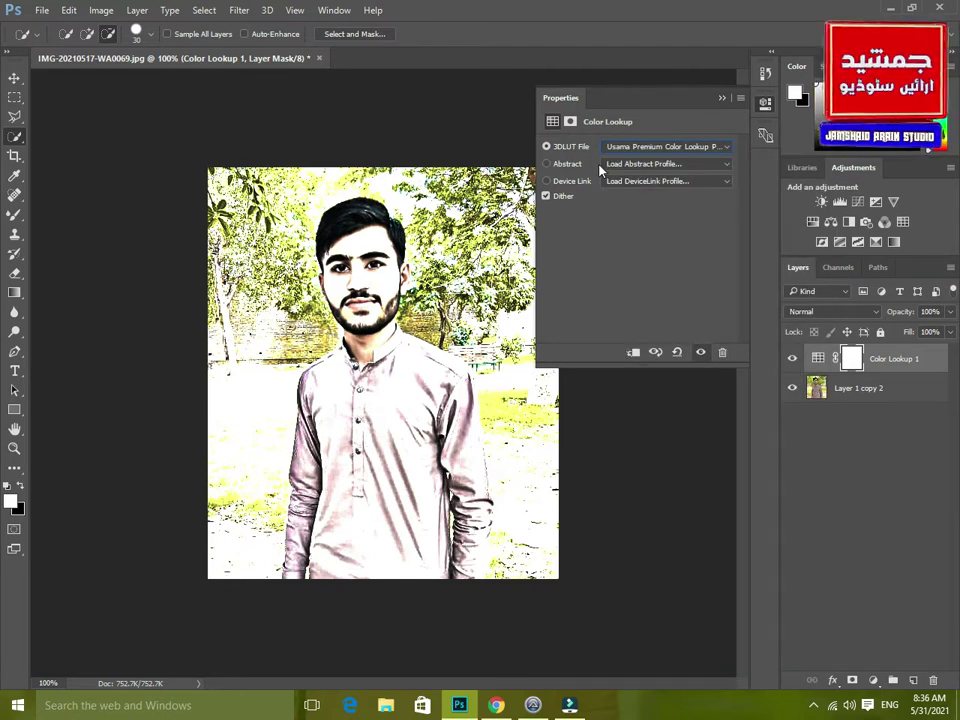
- Try Usama Premium Color Lookup Presets (15).cube and (13).CUBE as the 3DLUT file
key(ctrl+plus)
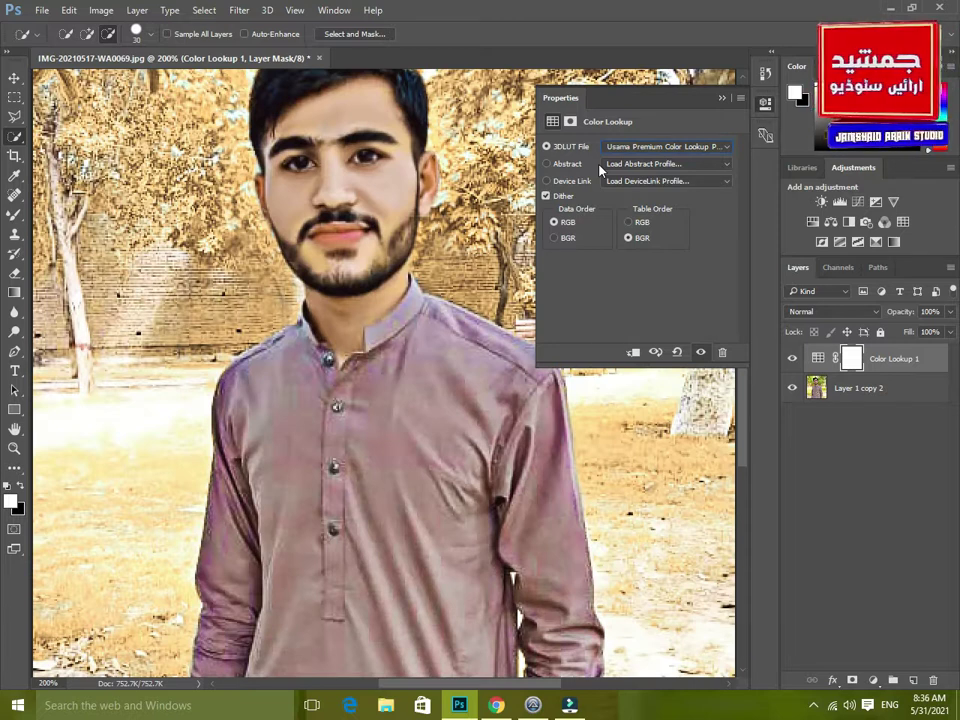
key(ctrl+minus)
click(657, 150)
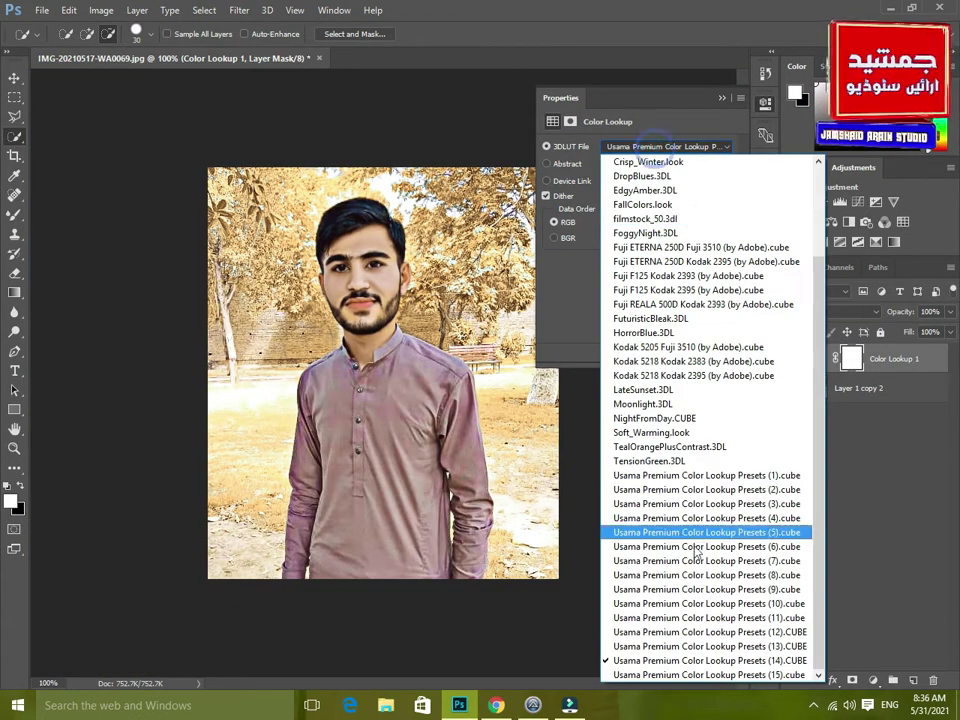
click(672, 676)
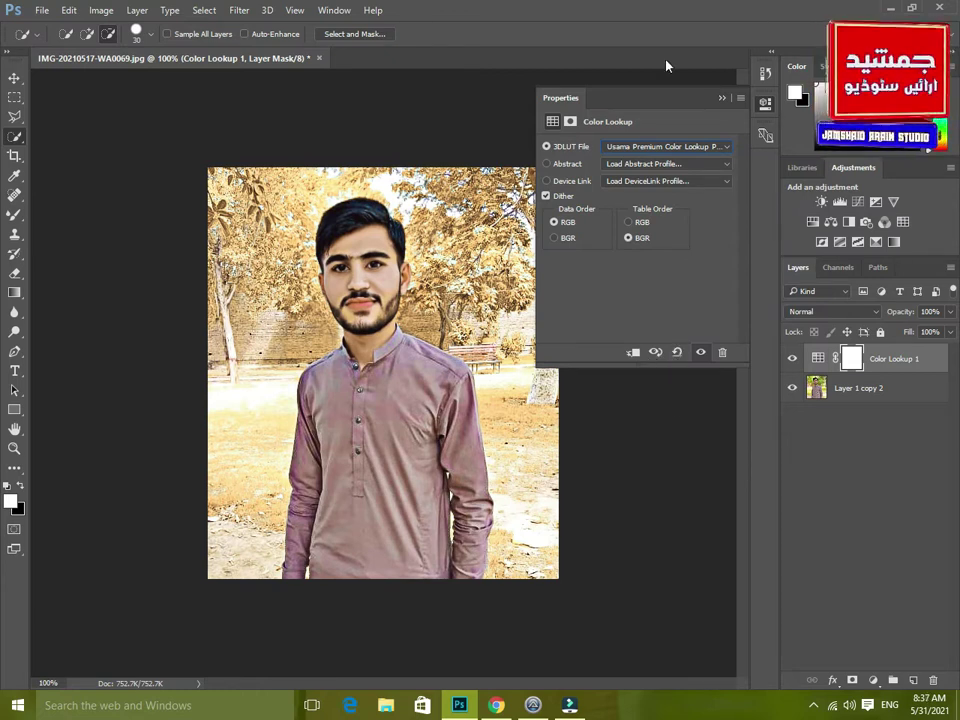
scroll(648, 151, down, 1)
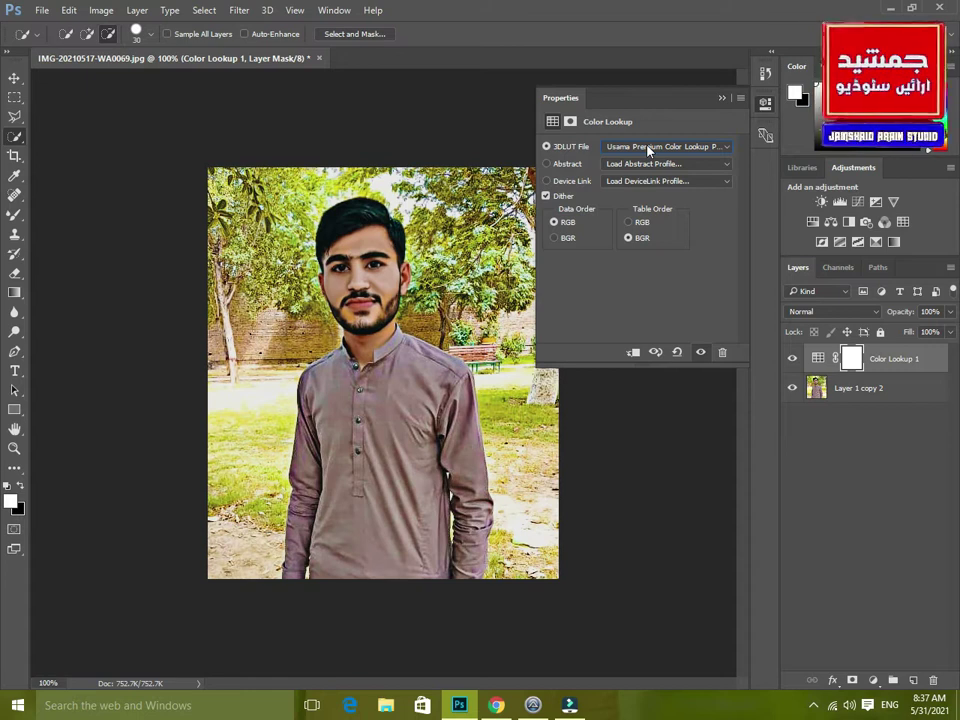
click(648, 150)
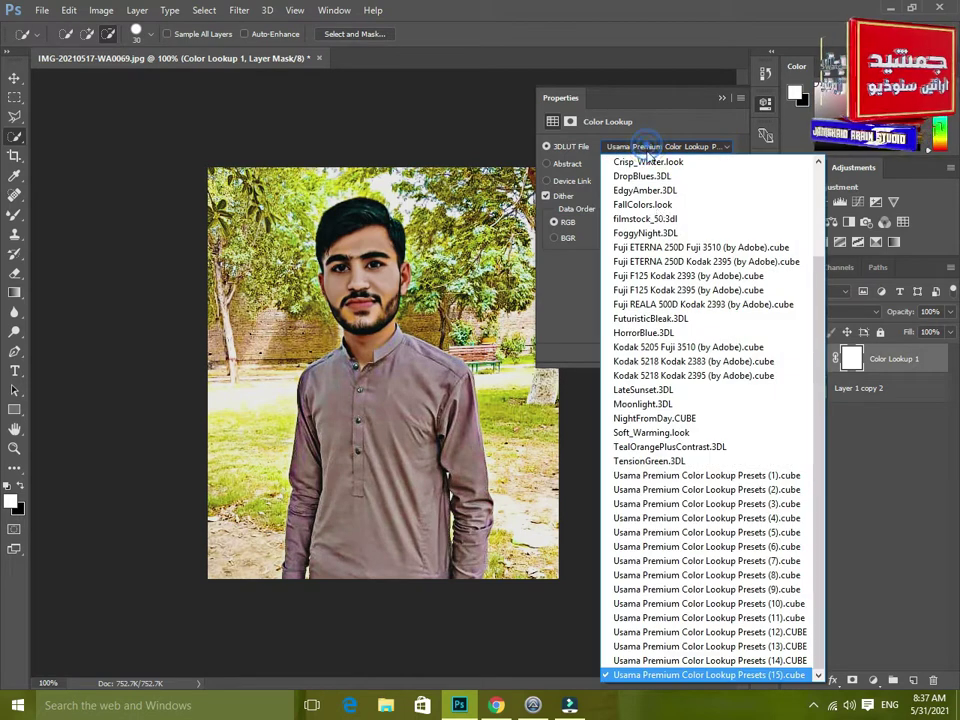
click(703, 647)
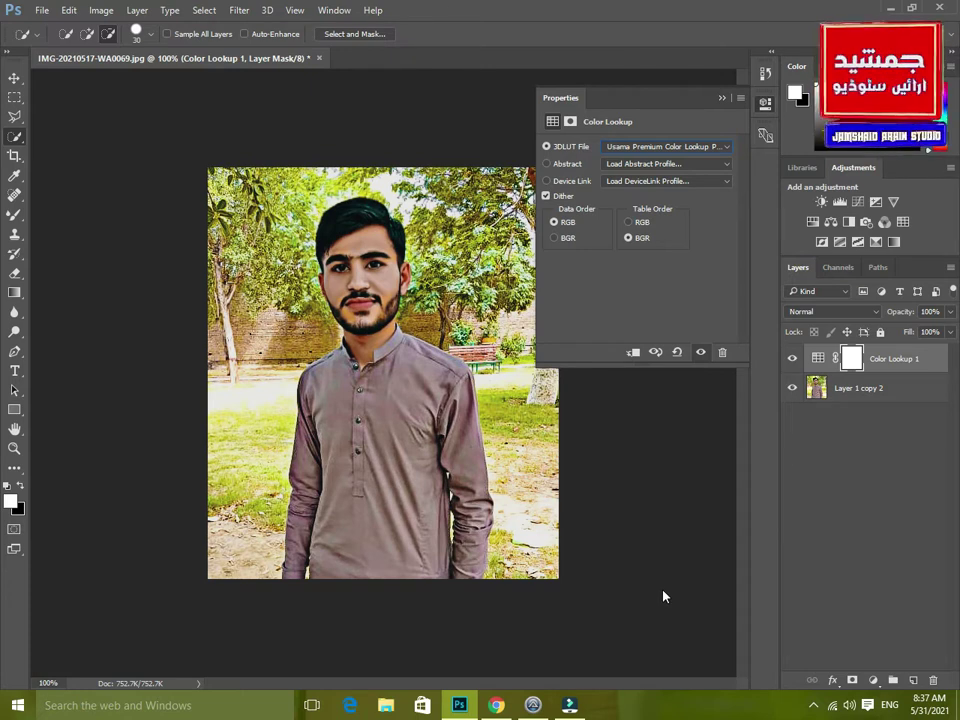
- Compare Usama Premium Color Lookup Presets (12), (11), (9) and (10) as the 3DLUT file
click(643, 146)
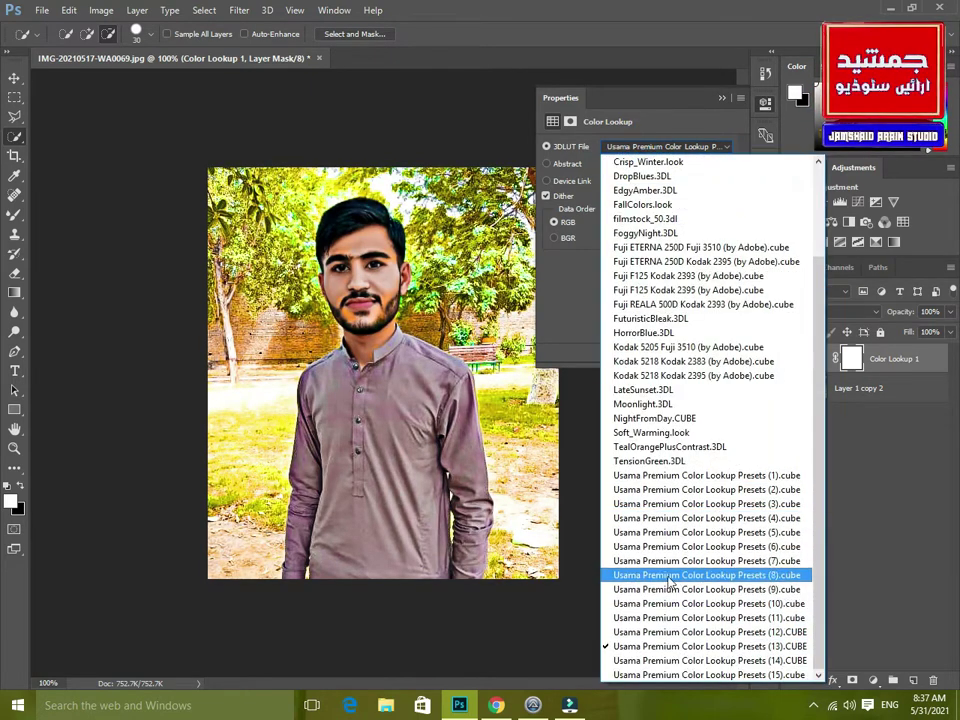
click(638, 632)
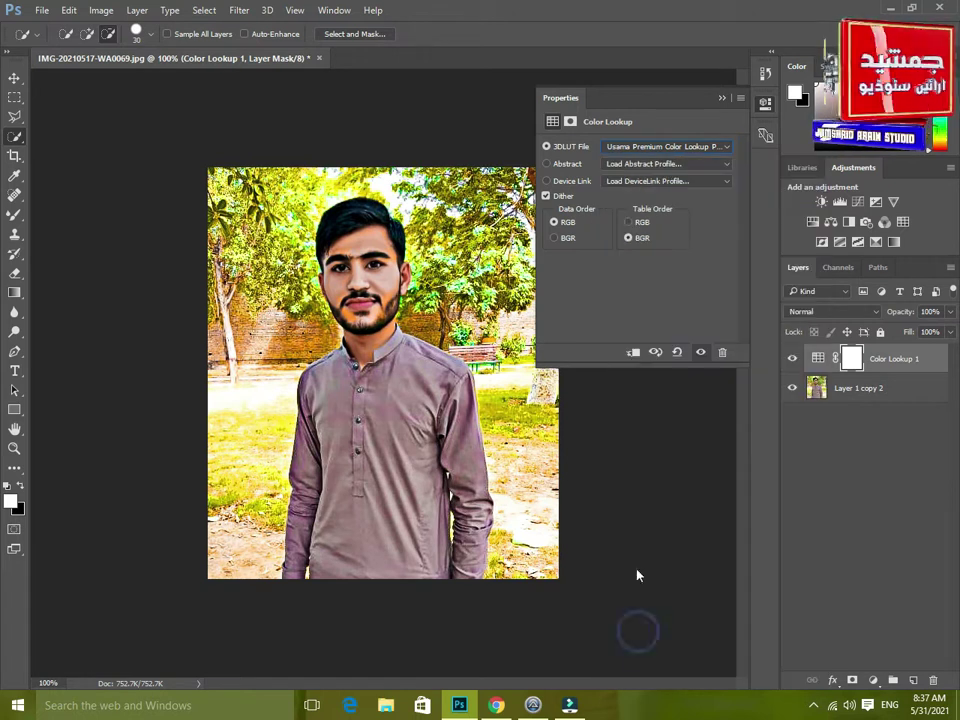
click(691, 146)
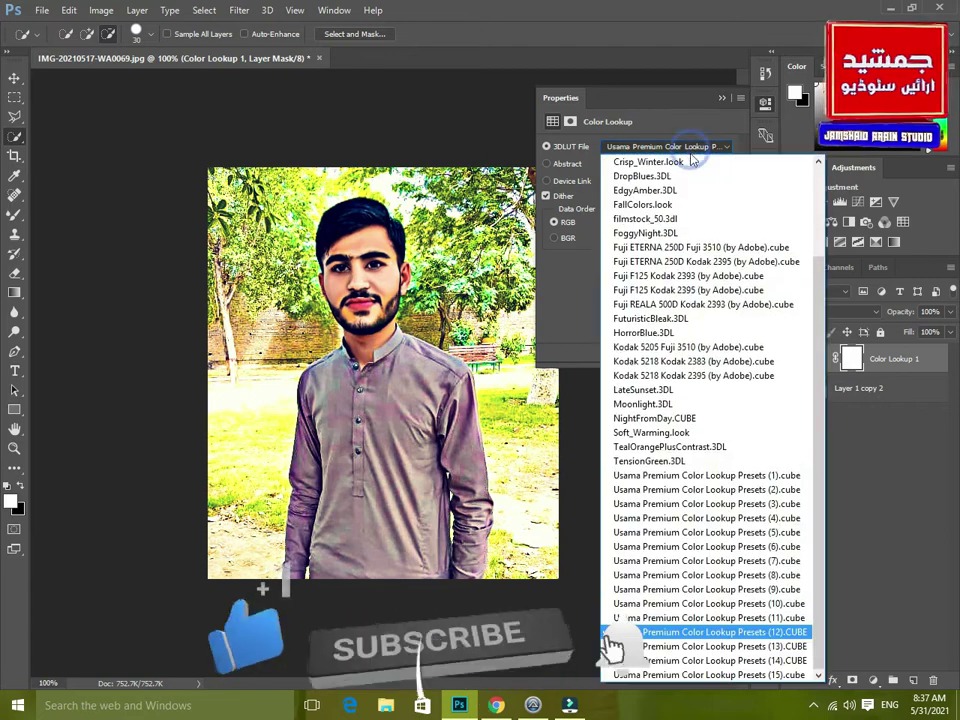
click(661, 618)
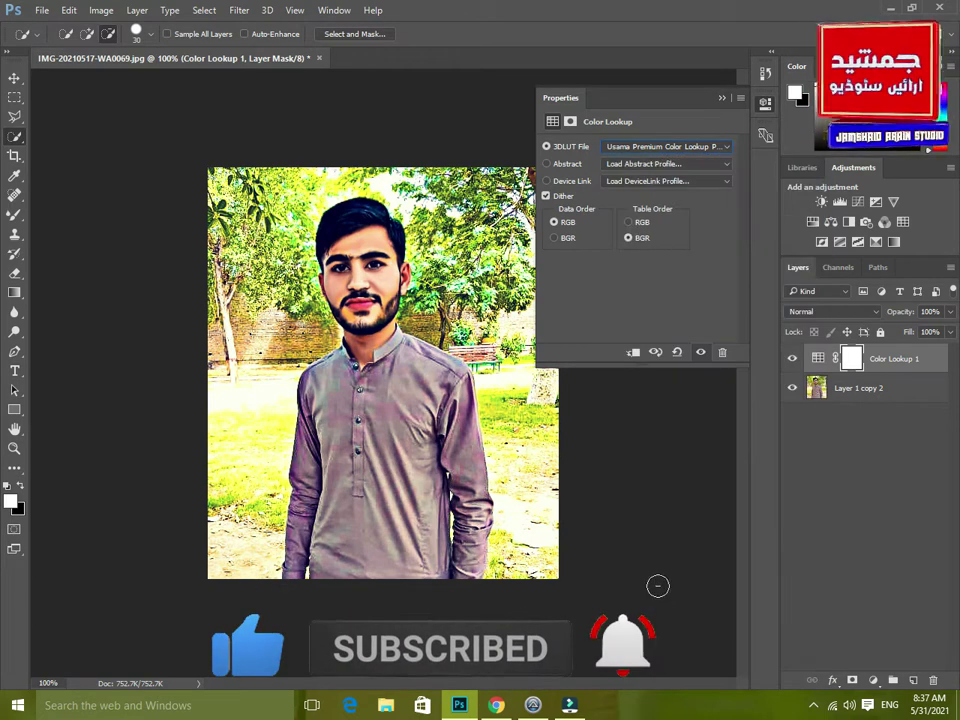
click(655, 150)
click(711, 595)
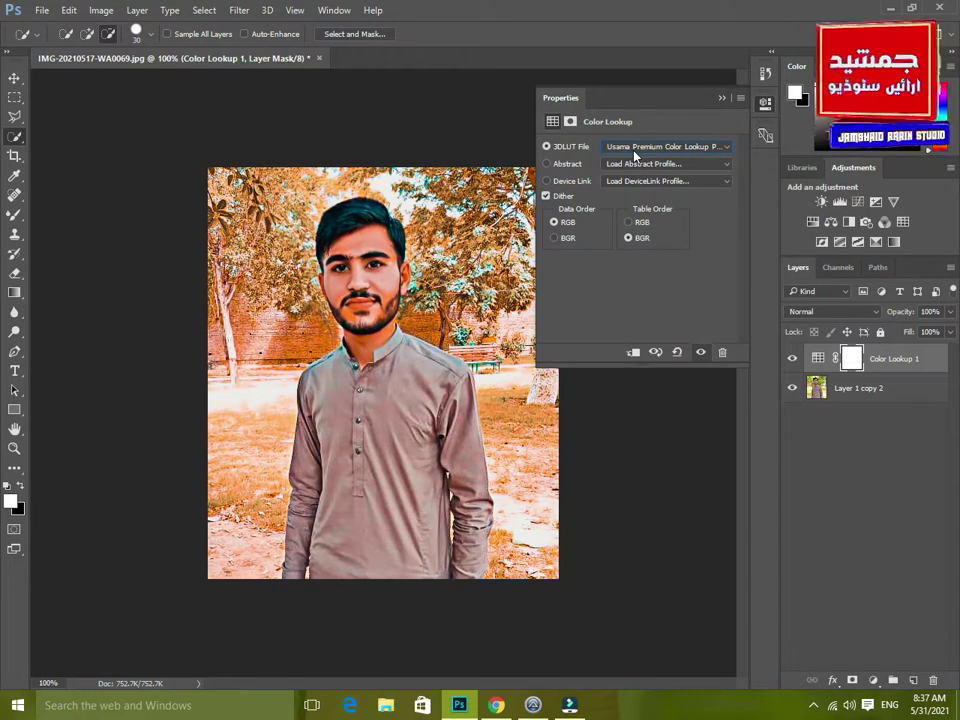
key(Down)
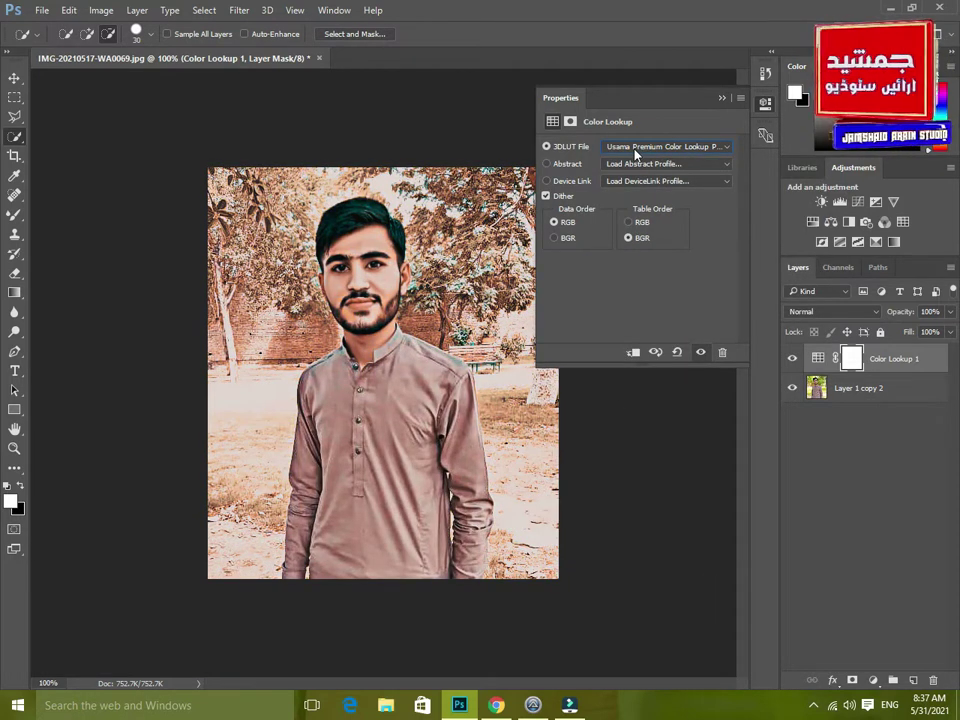
- Set the Color Lookup layer's 3DLUT file to Usama Premium Color Lookup Presets (7).cube
click(635, 150)
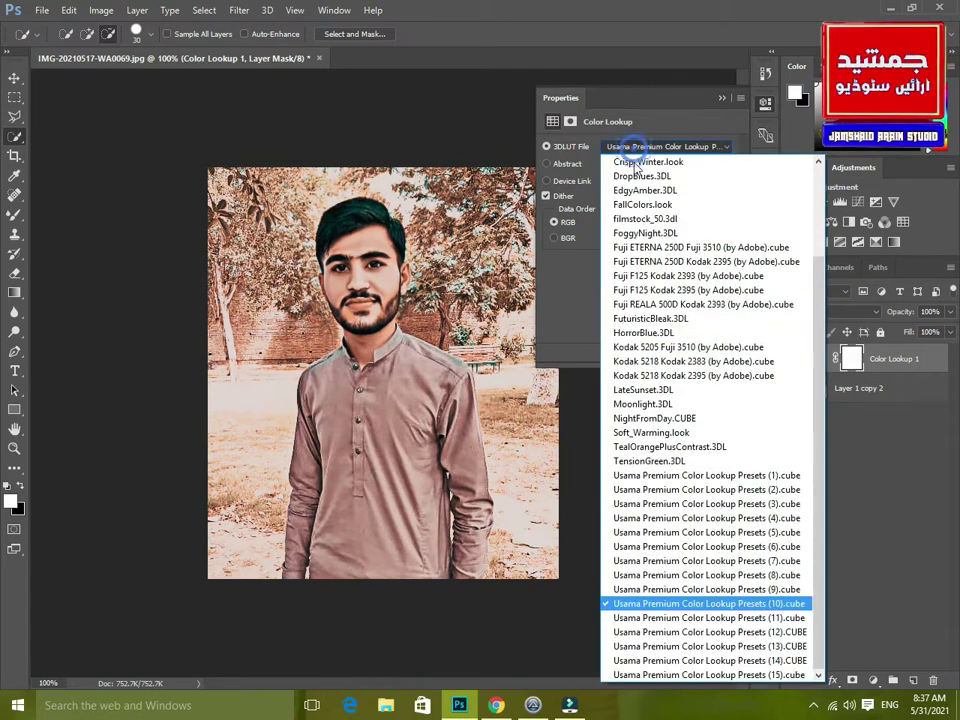
click(679, 560)
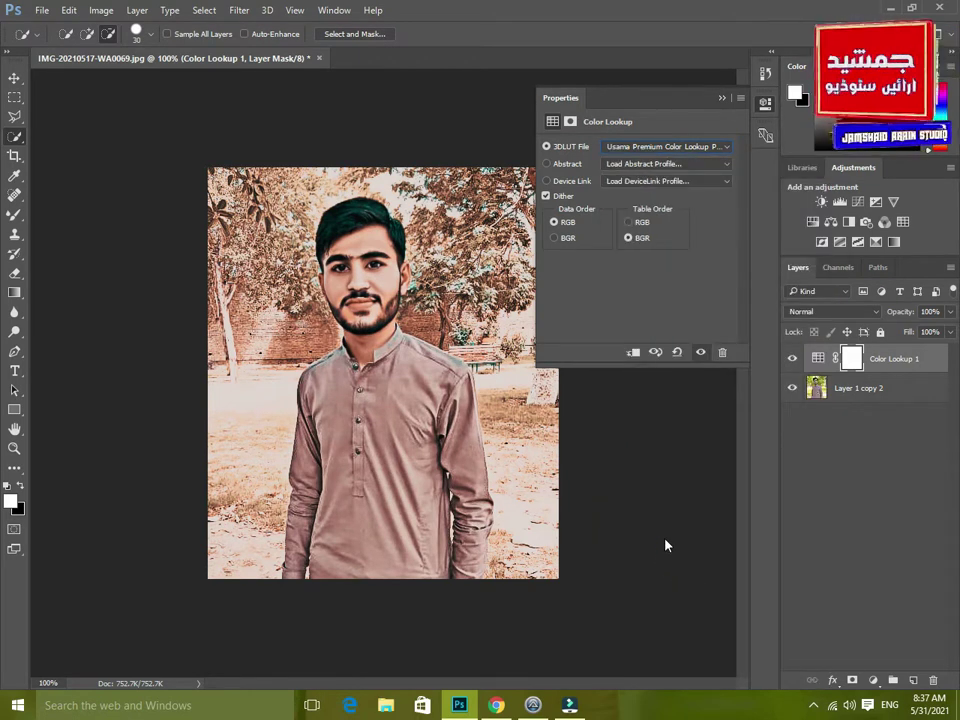